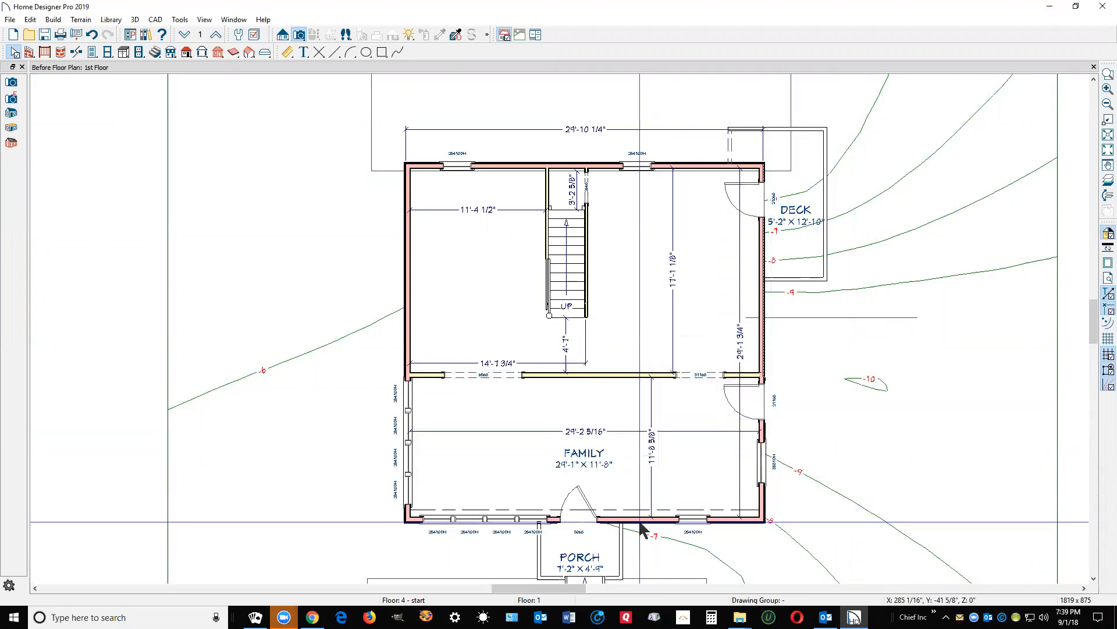
Step: Drag a cross-section line across the family room to create Elevation 1
scroll(639, 526, up, 3)
scroll(638, 527, up, 3)
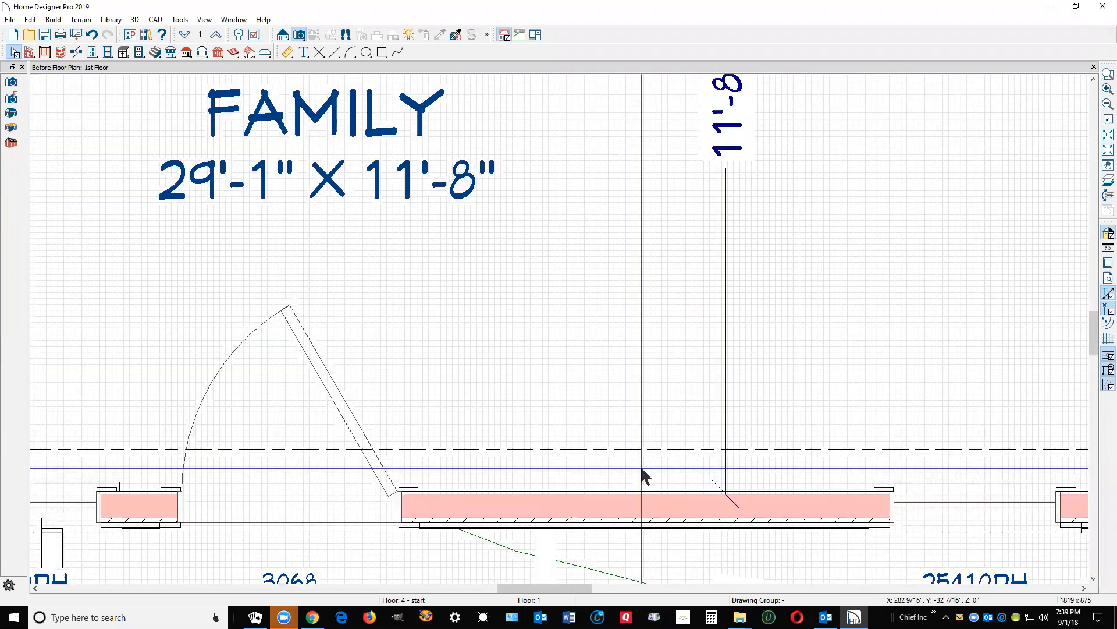
scroll(642, 439, down, 1)
scroll(766, 432, down, 6)
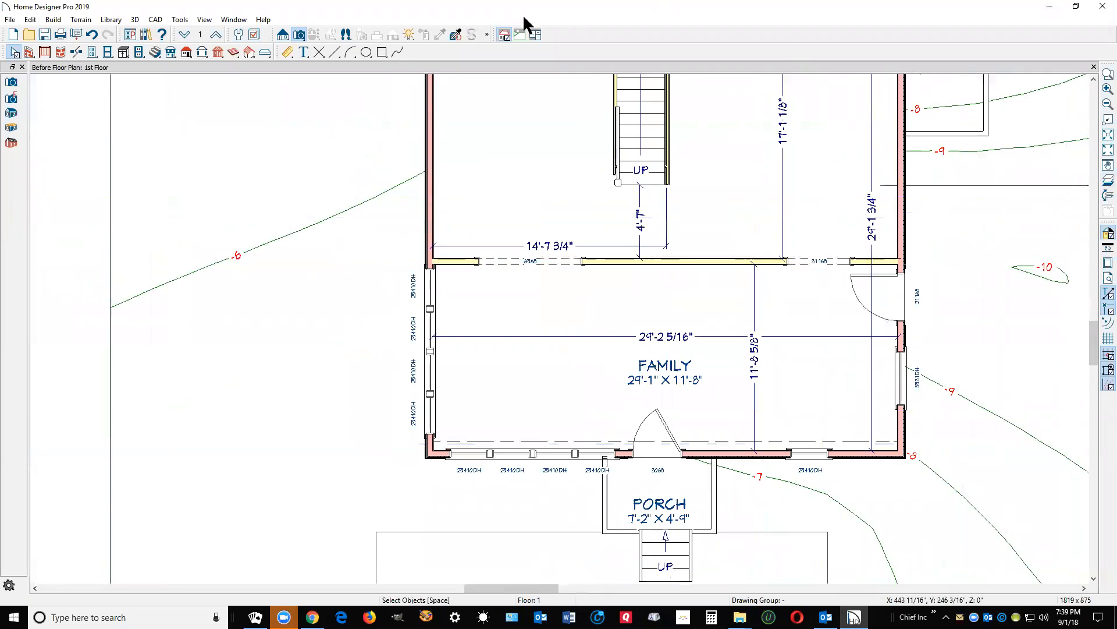
click(282, 35)
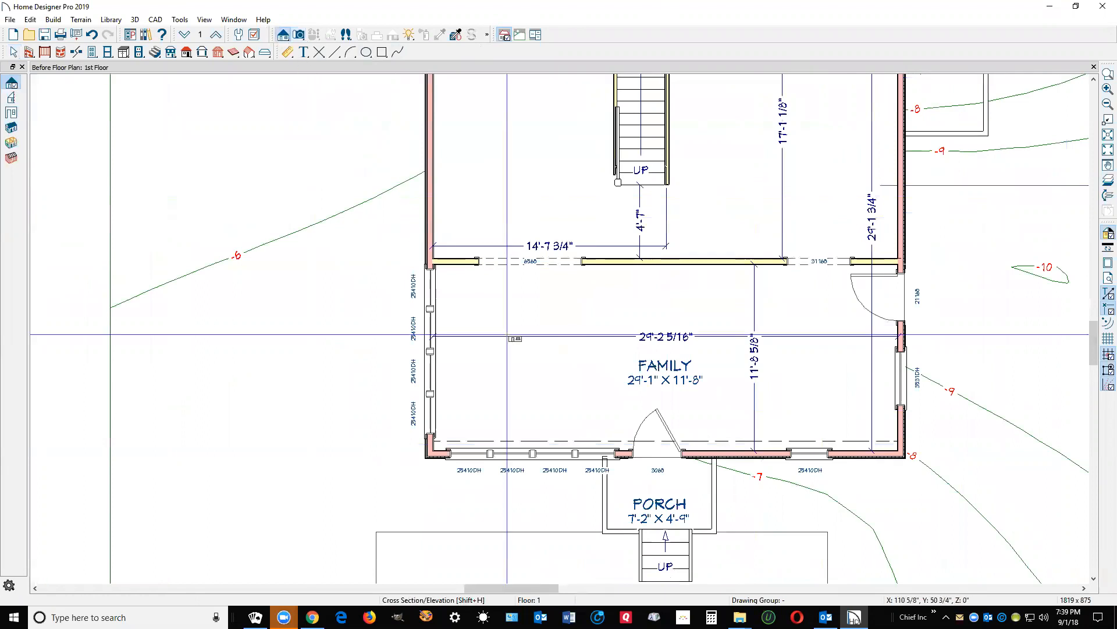
drag(513, 388, 338, 387)
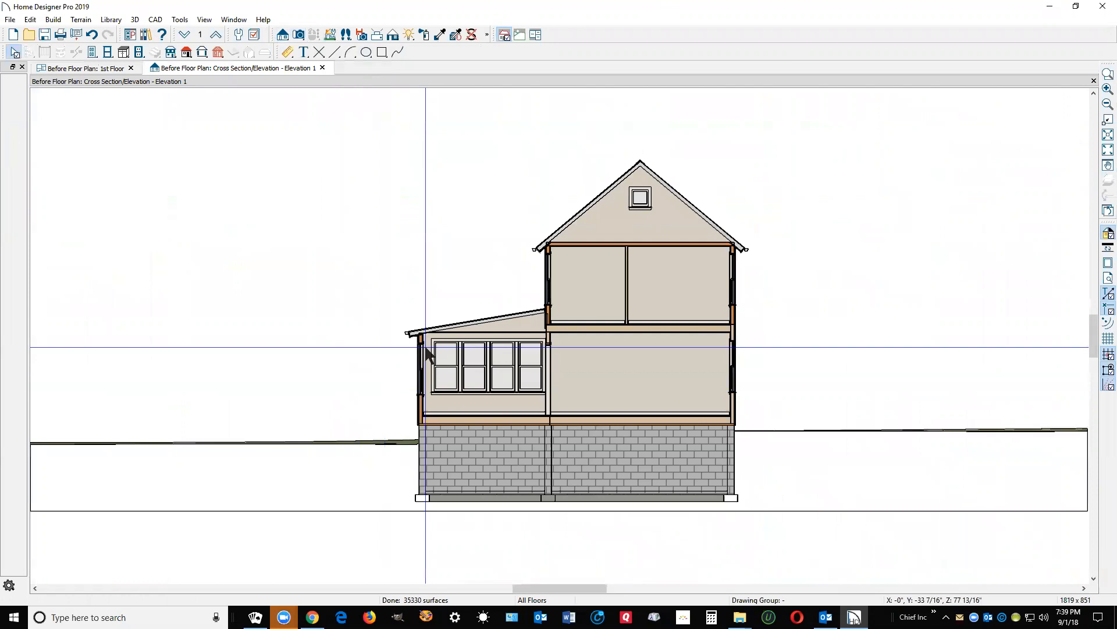
Step: Zoom in on the lower roof's junction with the wall in Elevation 1, then zoom out to the whole house
scroll(415, 354, up, 5)
scroll(439, 232, down, 2)
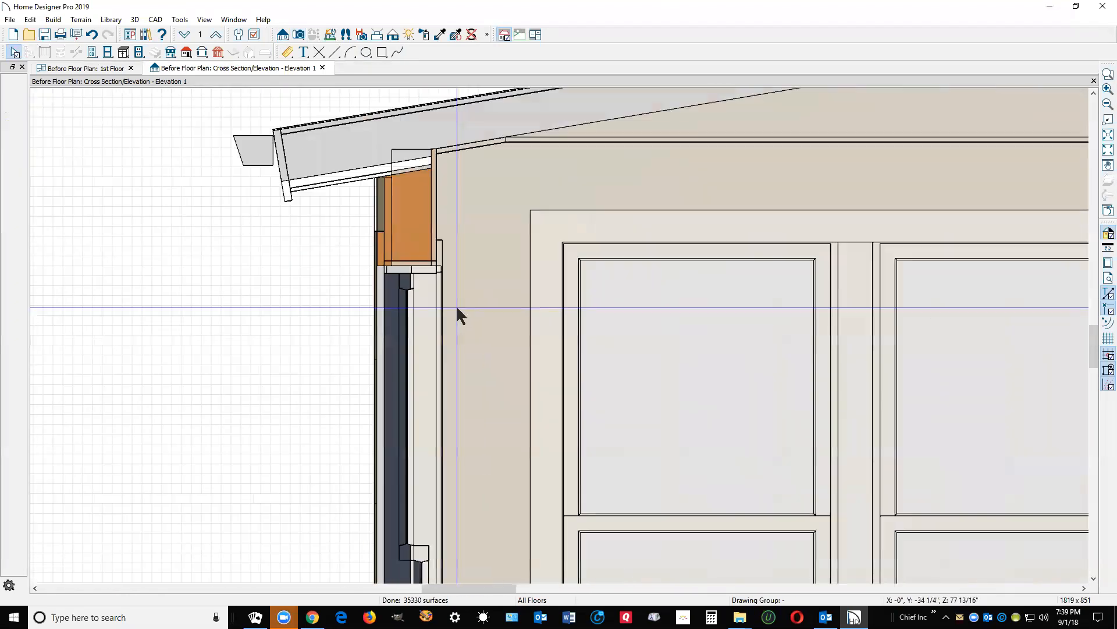
scroll(463, 209, down, 1)
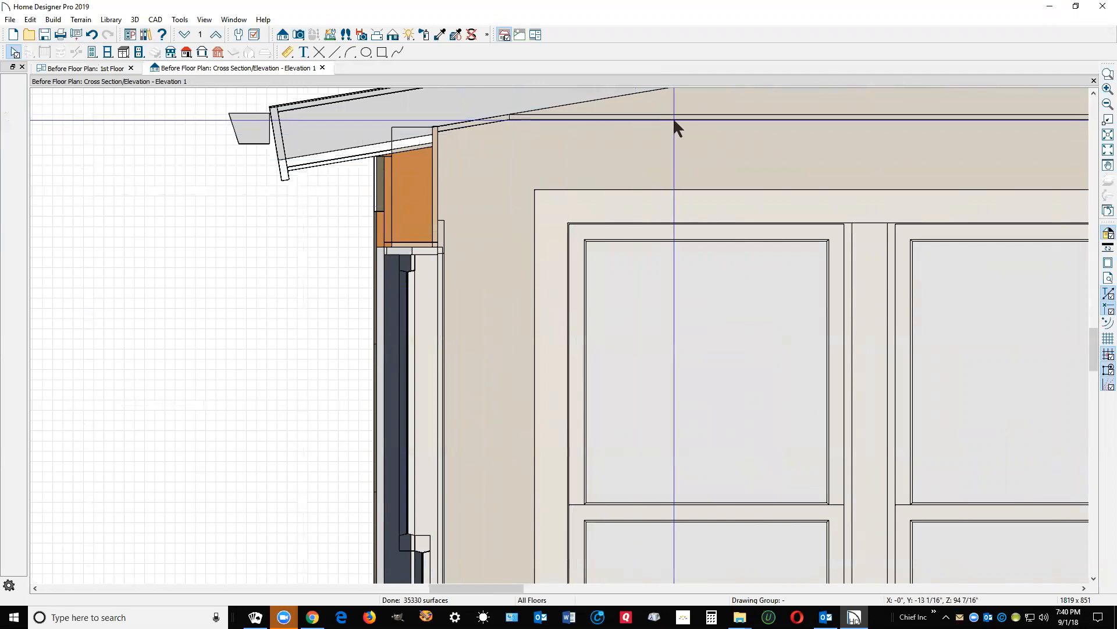
scroll(447, 140, down, 2)
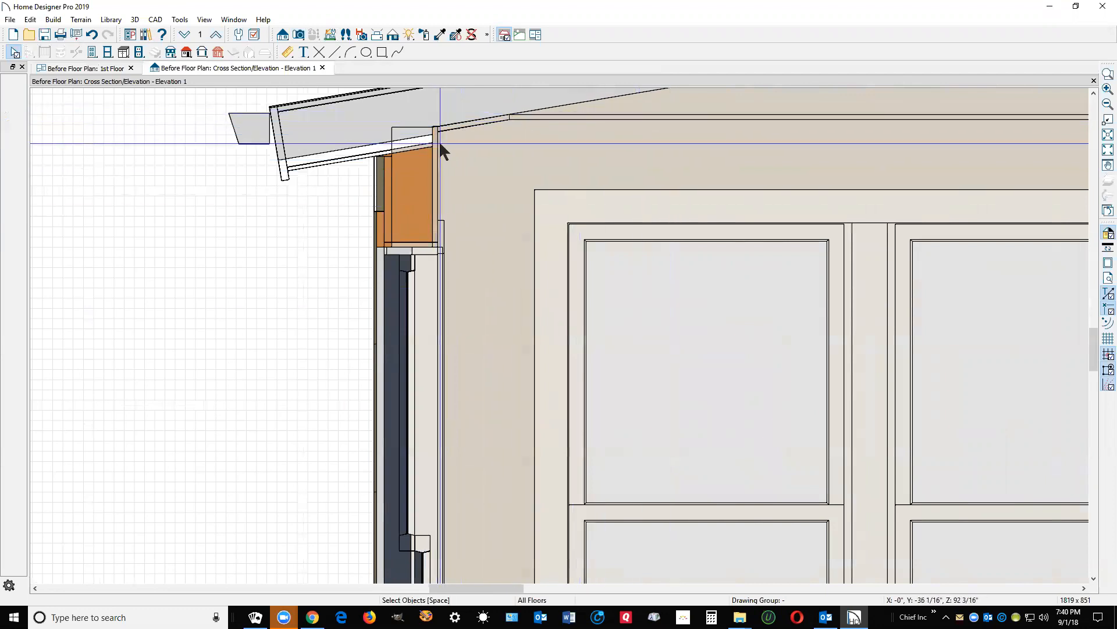
scroll(441, 143, down, 3)
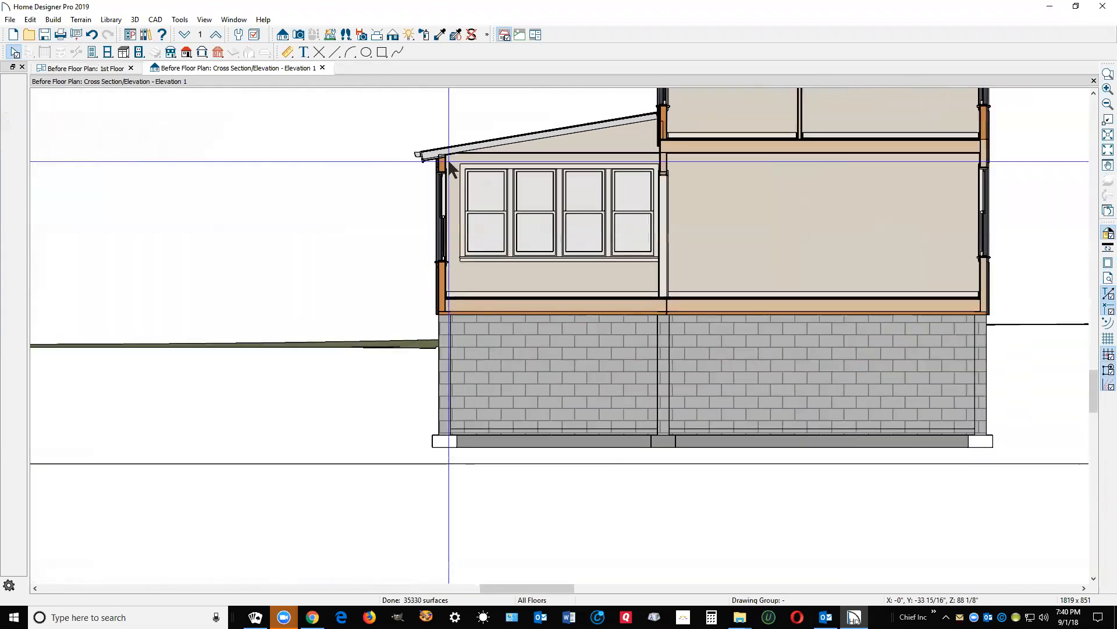
scroll(669, 111, up, 2)
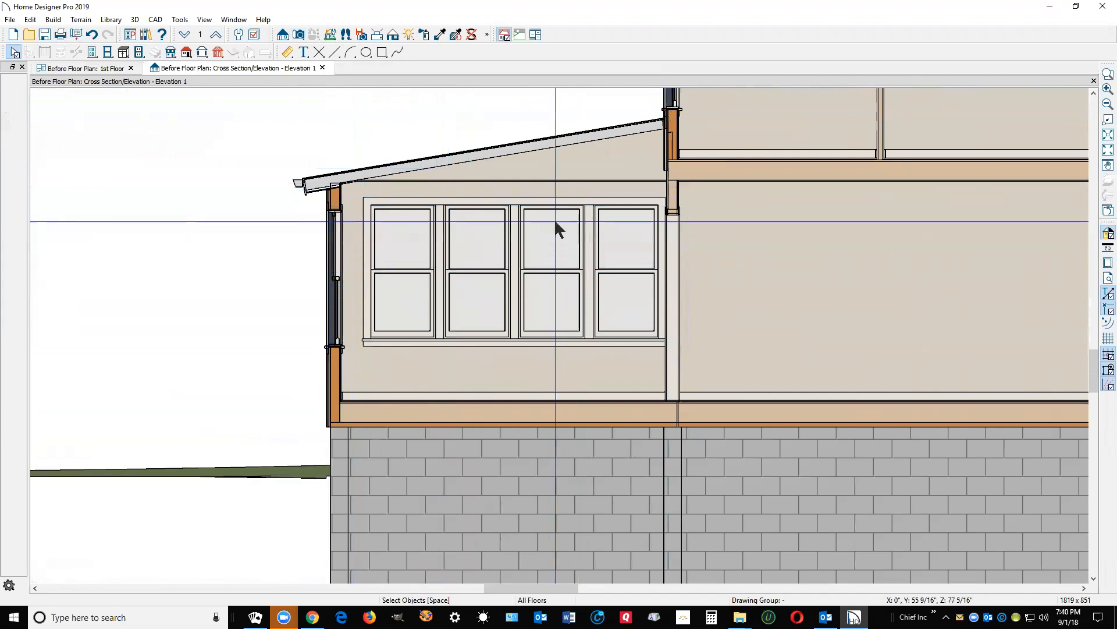
scroll(609, 130, down, 5)
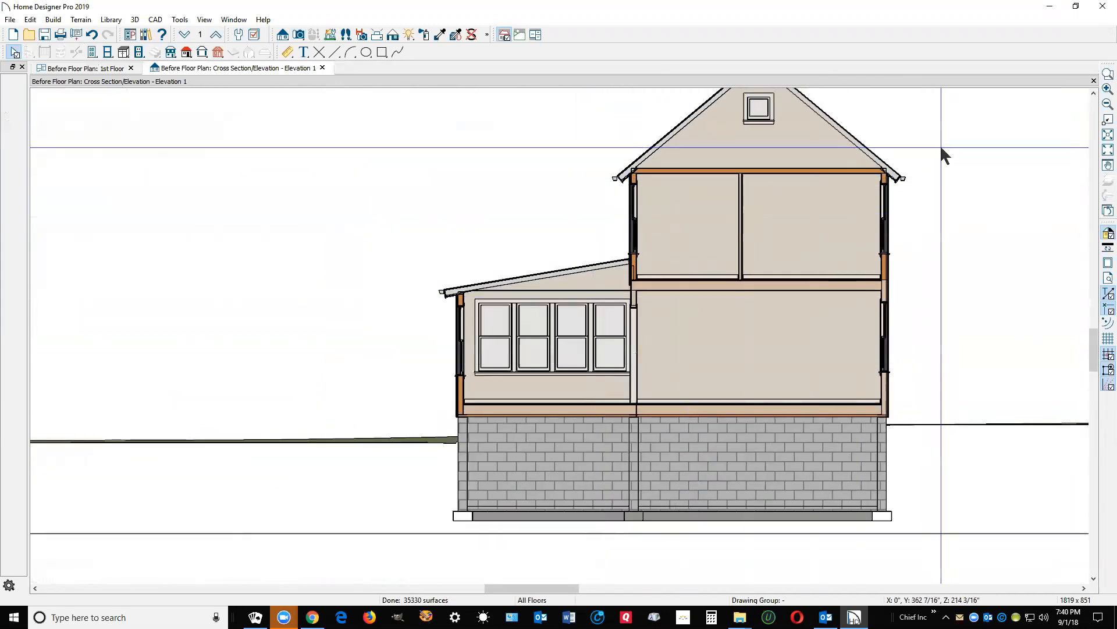
Step: Close Elevation 1 and open a Full Camera 3D overview from a lower angle
click(1093, 80)
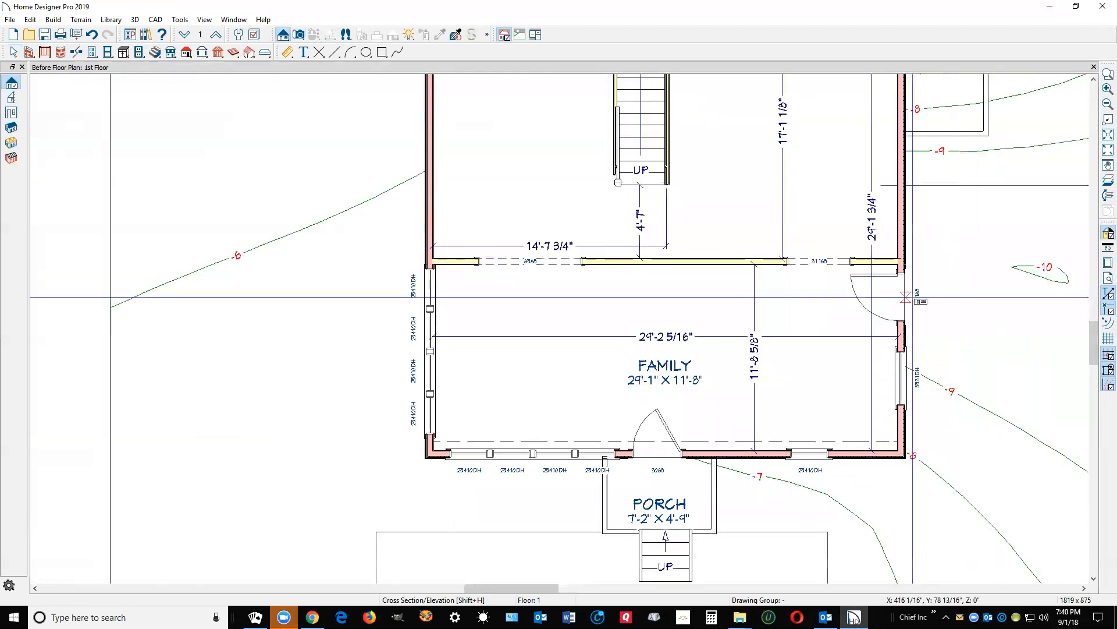
scroll(584, 331, down, 3)
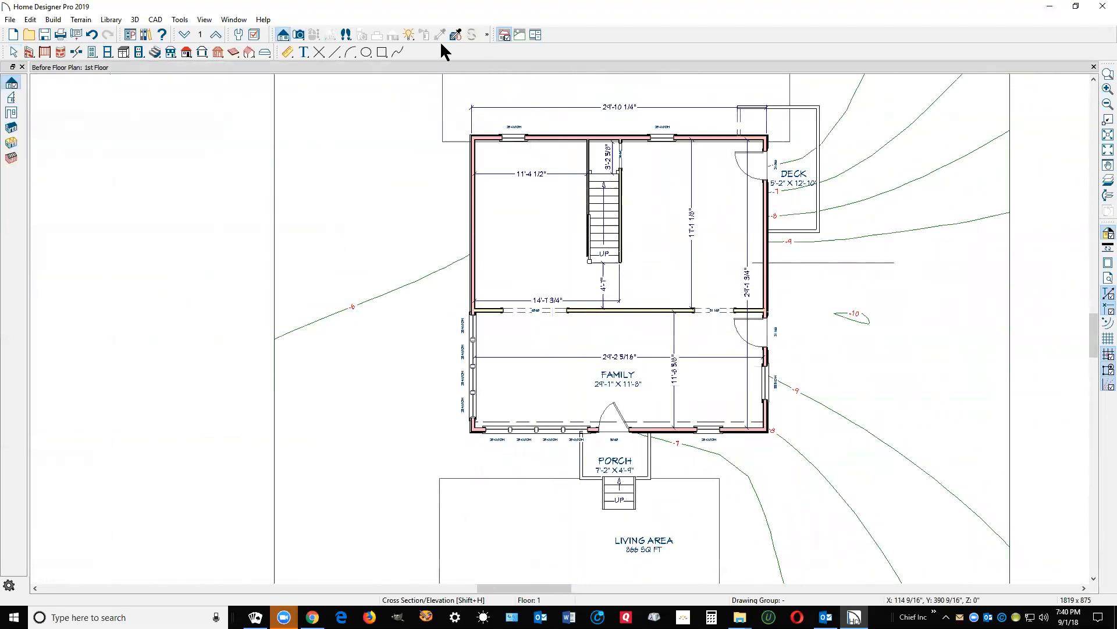
click(299, 35)
click(12, 112)
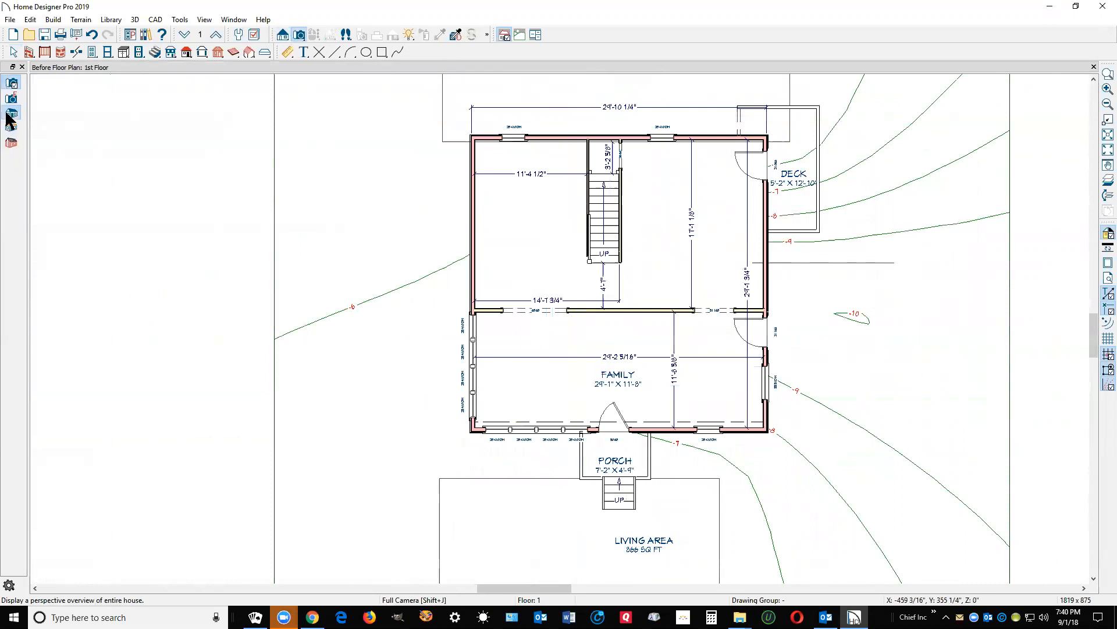
drag(587, 322, 518, 313)
scroll(601, 292, up, 3)
scroll(587, 276, up, 5)
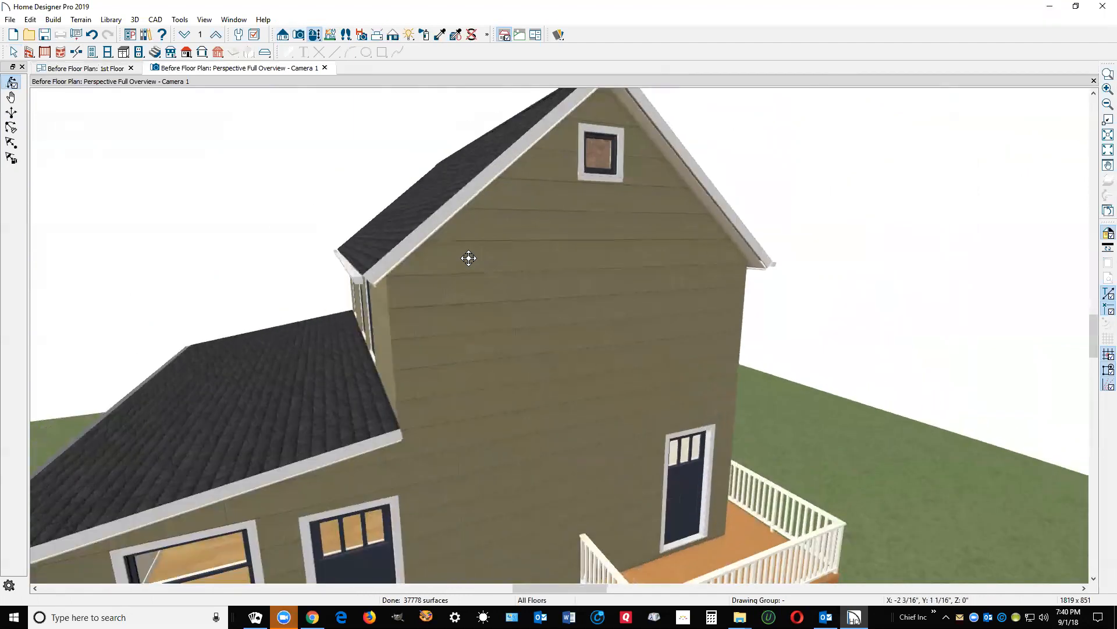
Step: Turn the view to face the upper gable and open its roof plane specification
drag(468, 258, 463, 255)
scroll(391, 216, up, 5)
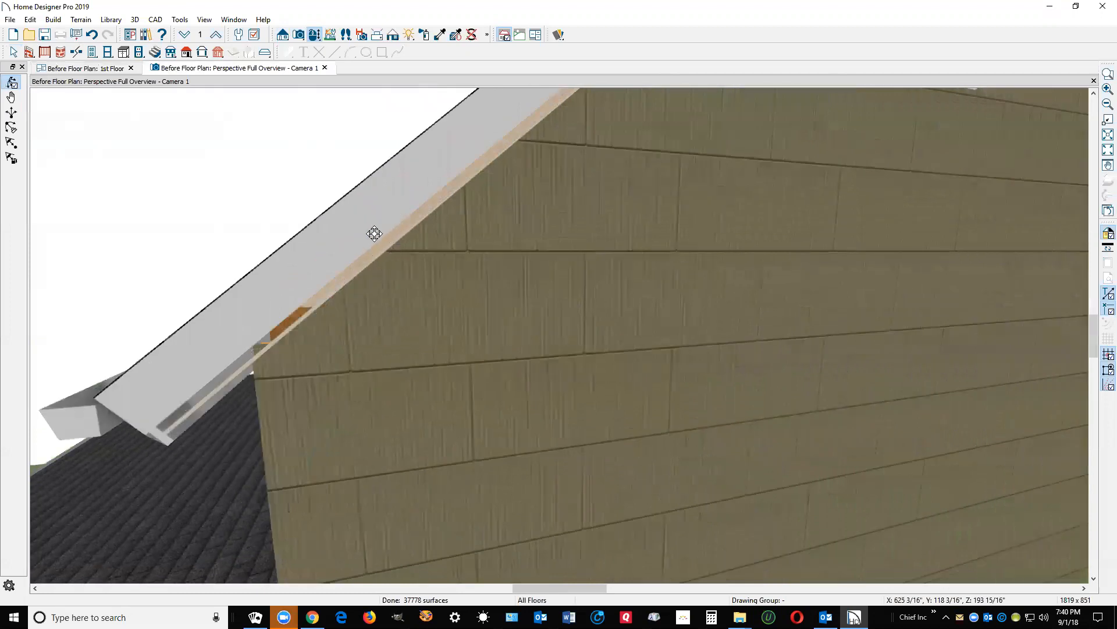
scroll(402, 313, down, 5)
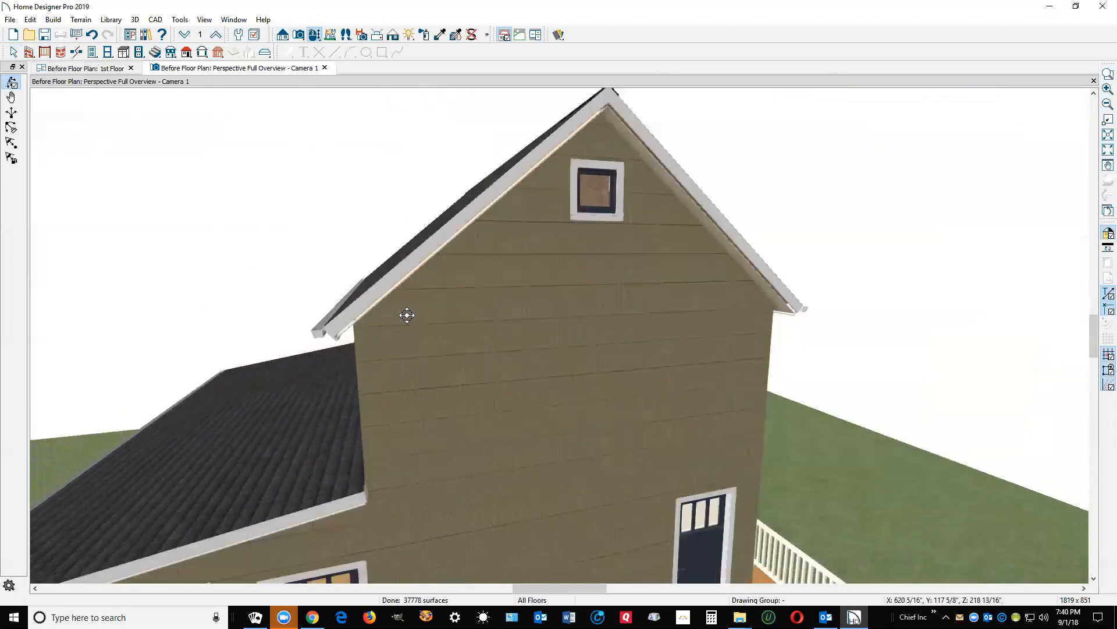
key(space)
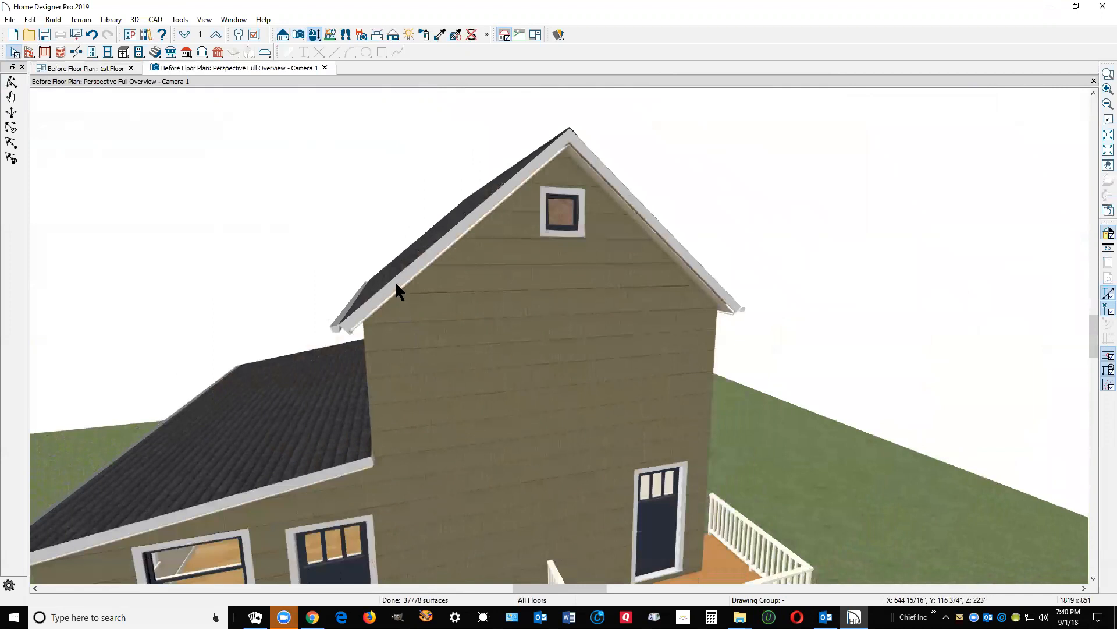
click(395, 281)
click(669, 360)
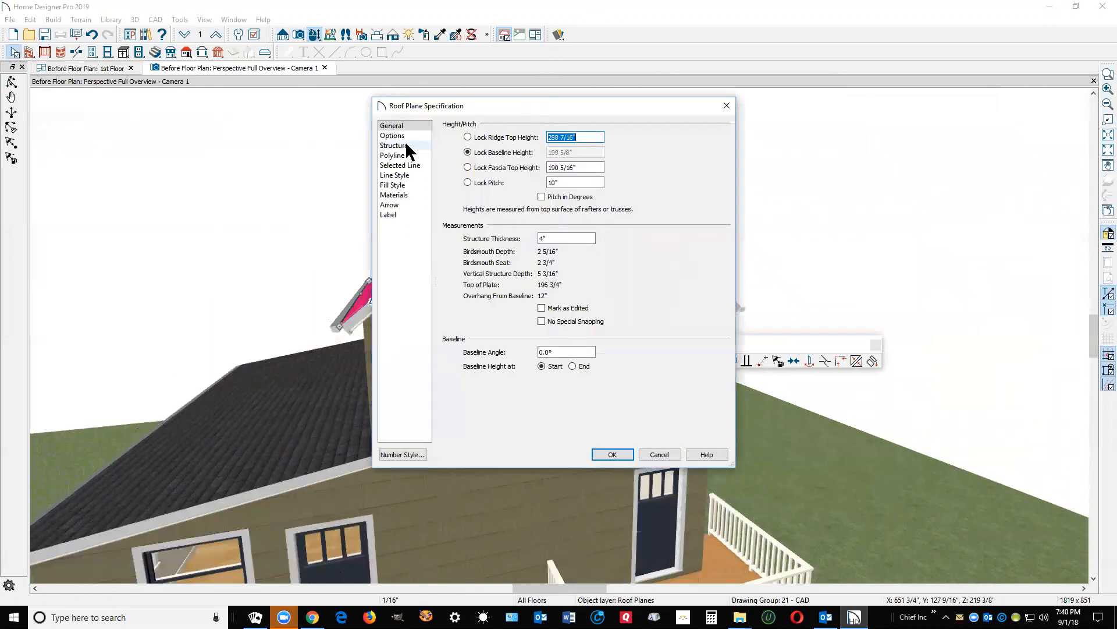
Step: Check the rafter and eave fascia depths on the Structure page, then cancel and deselect the roof
click(396, 145)
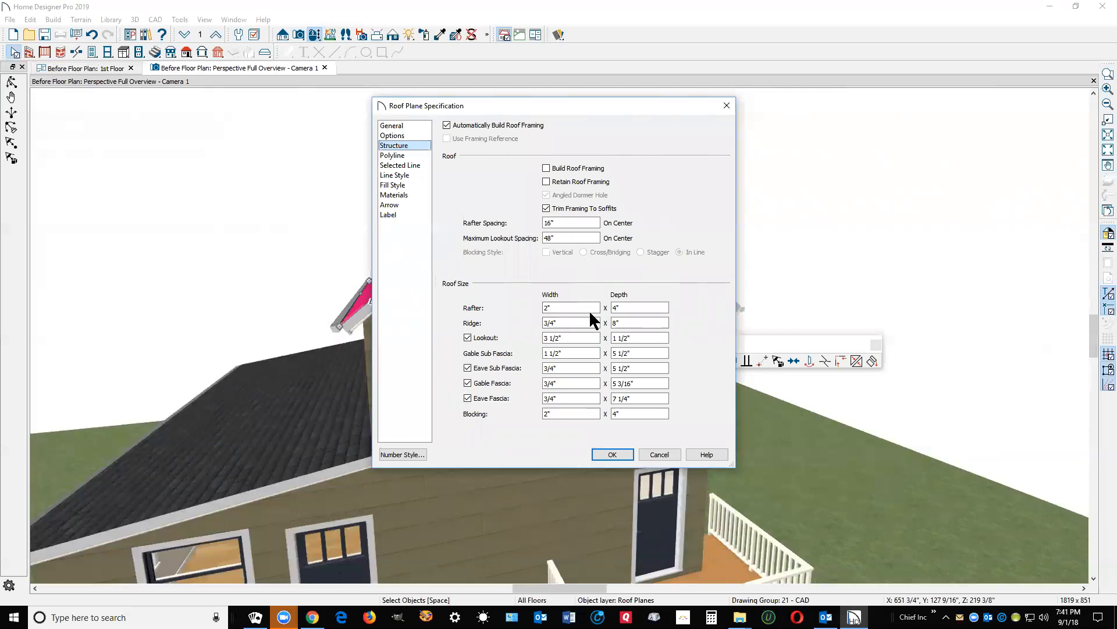
click(619, 306)
drag(639, 401, 586, 410)
click(658, 456)
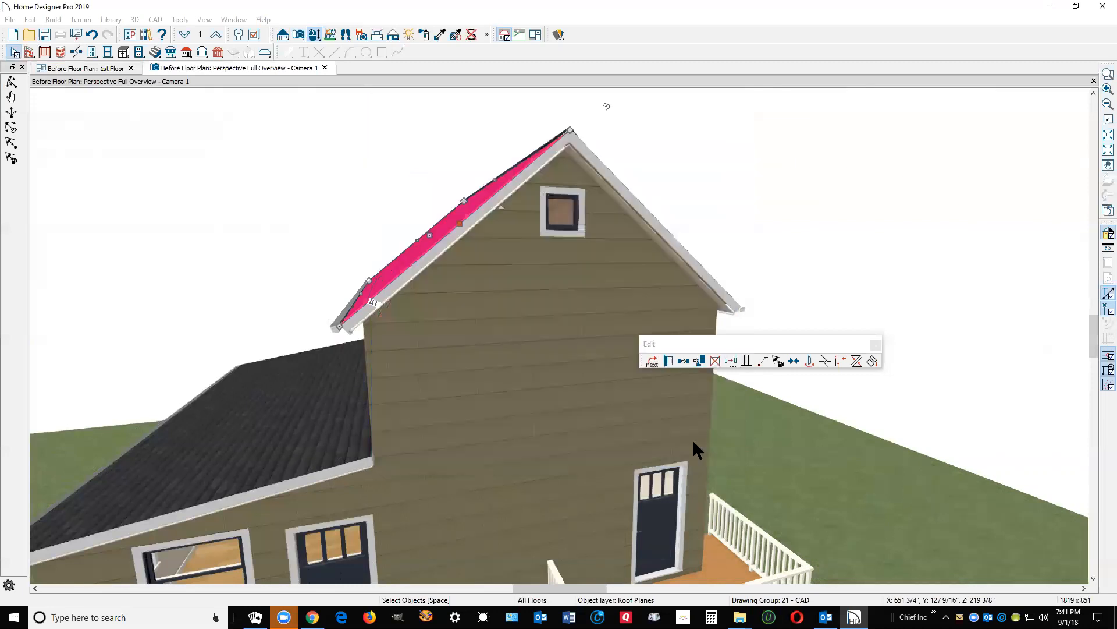
click(863, 236)
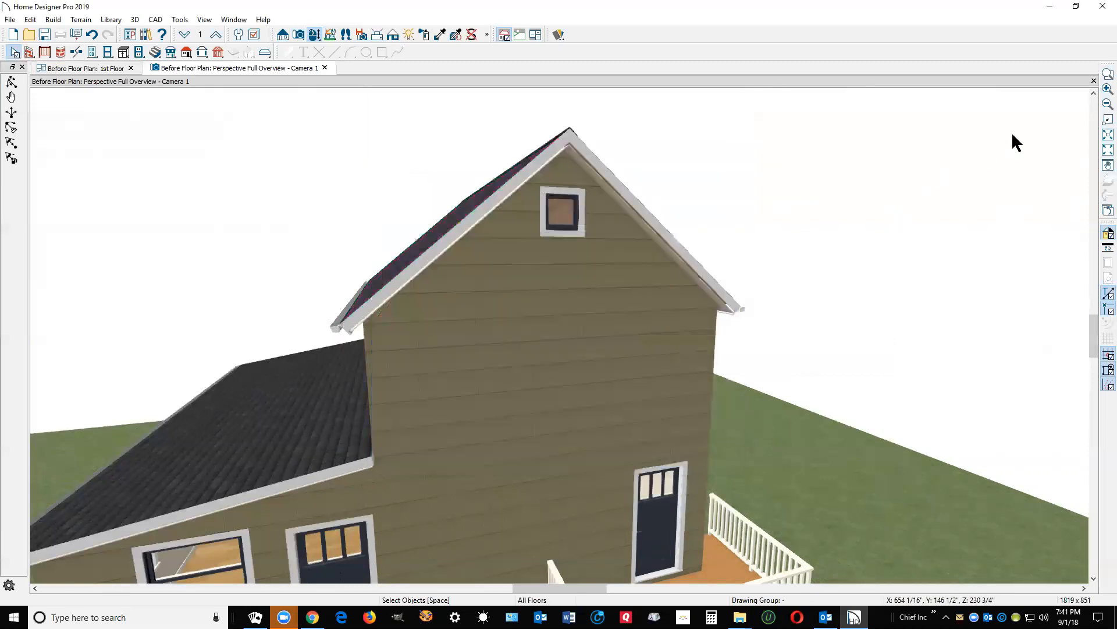
Step: Return to the 1st Floor plan, go up to the 2nd Floor, and select the roof planes over it
key(ctrl+Tab)
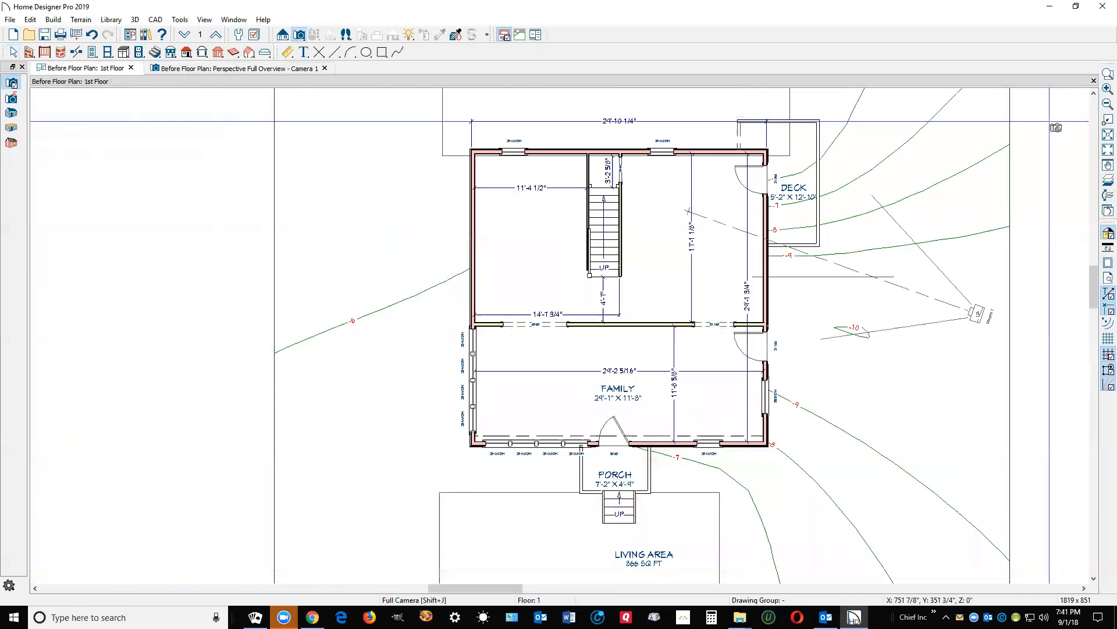
scroll(788, 334, down, 1)
scroll(775, 333, down, 1)
key(space)
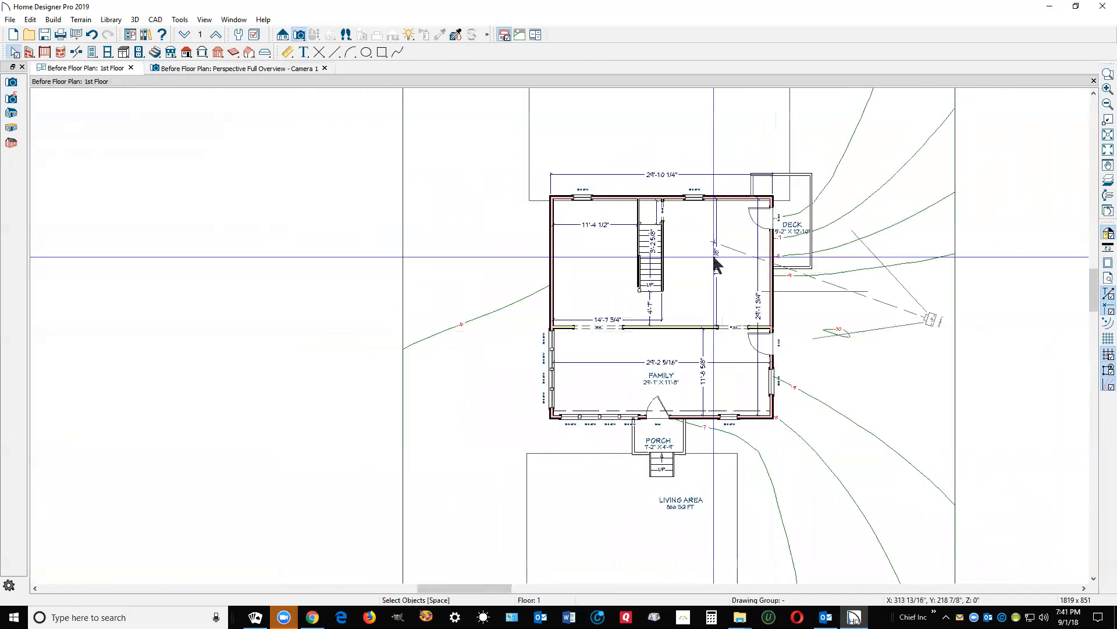
click(215, 34)
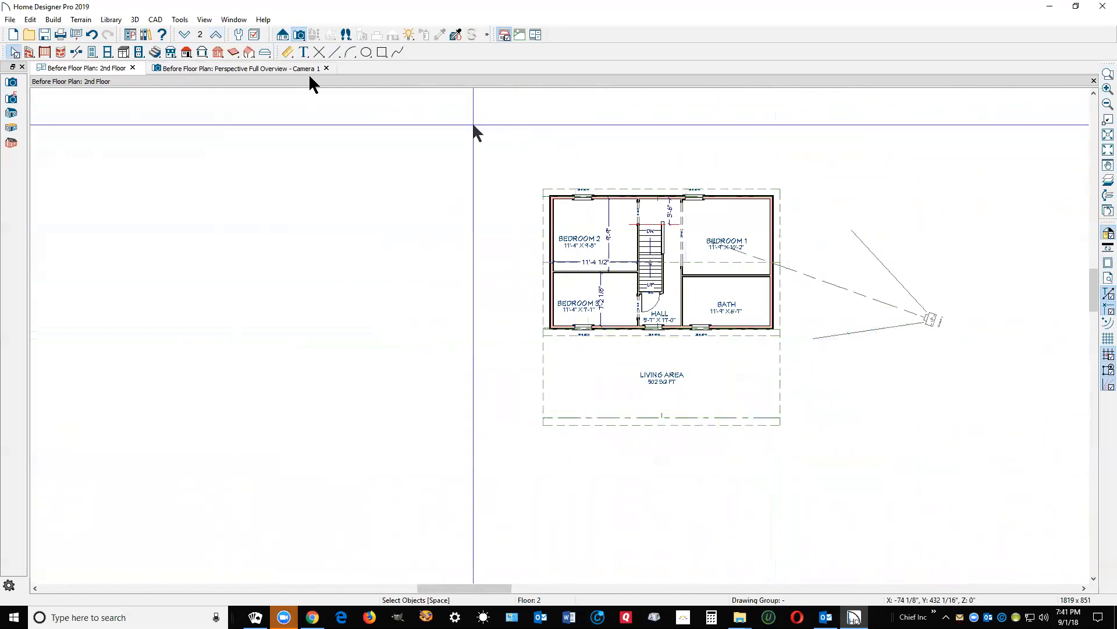
click(186, 52)
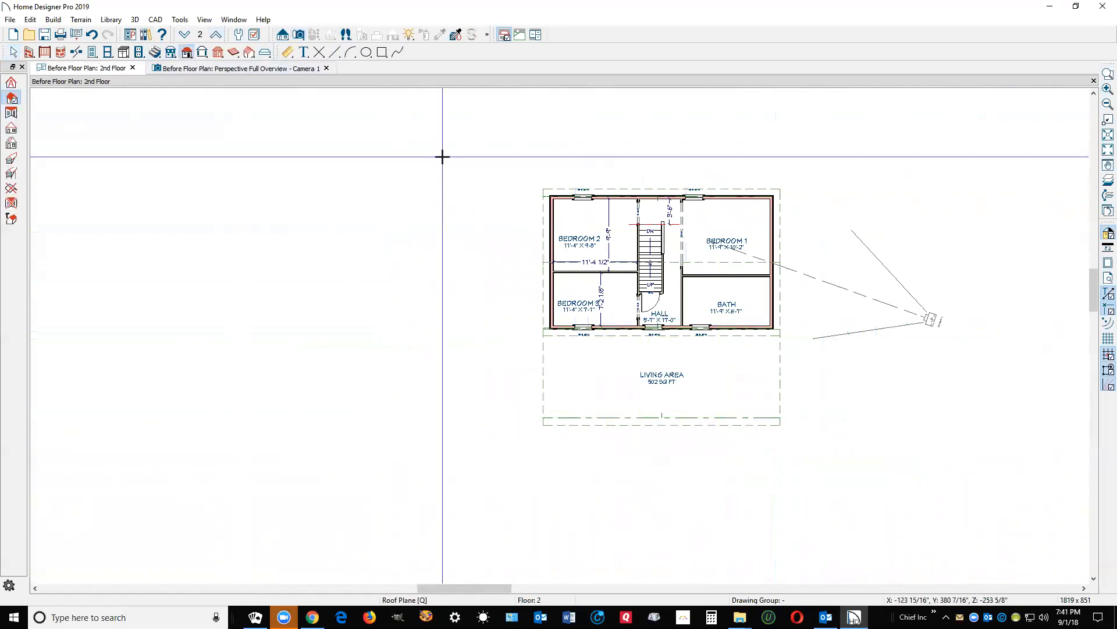
drag(442, 156, 838, 476)
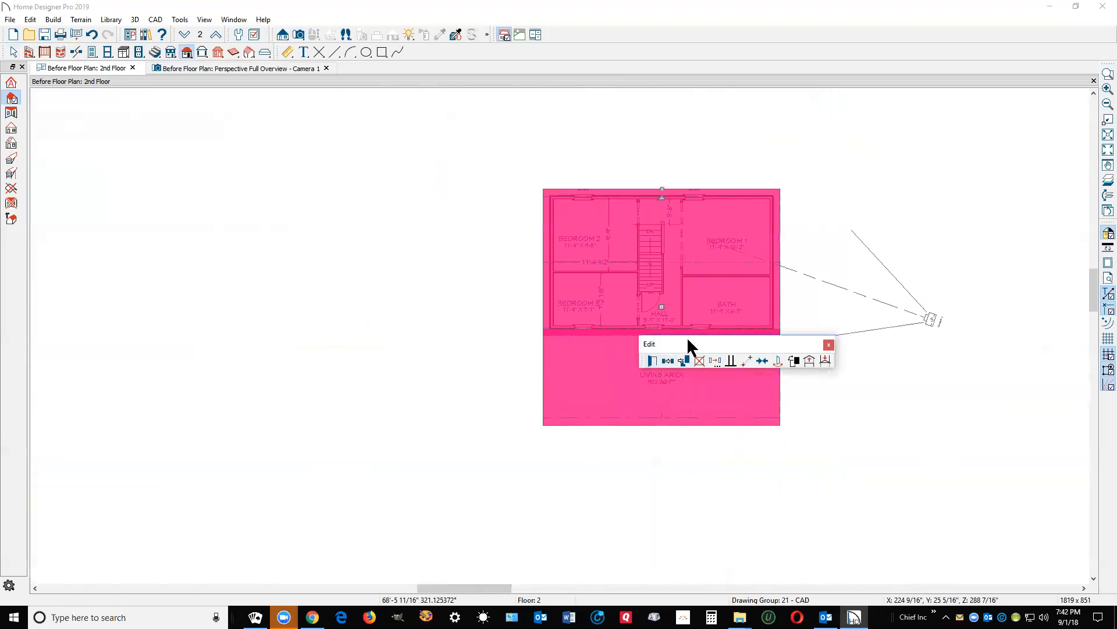
drag(688, 344, 385, 356)
Step: Set the roof planes' rafter and ridge to 1 1/2" x 4" on the Structure page
click(350, 372)
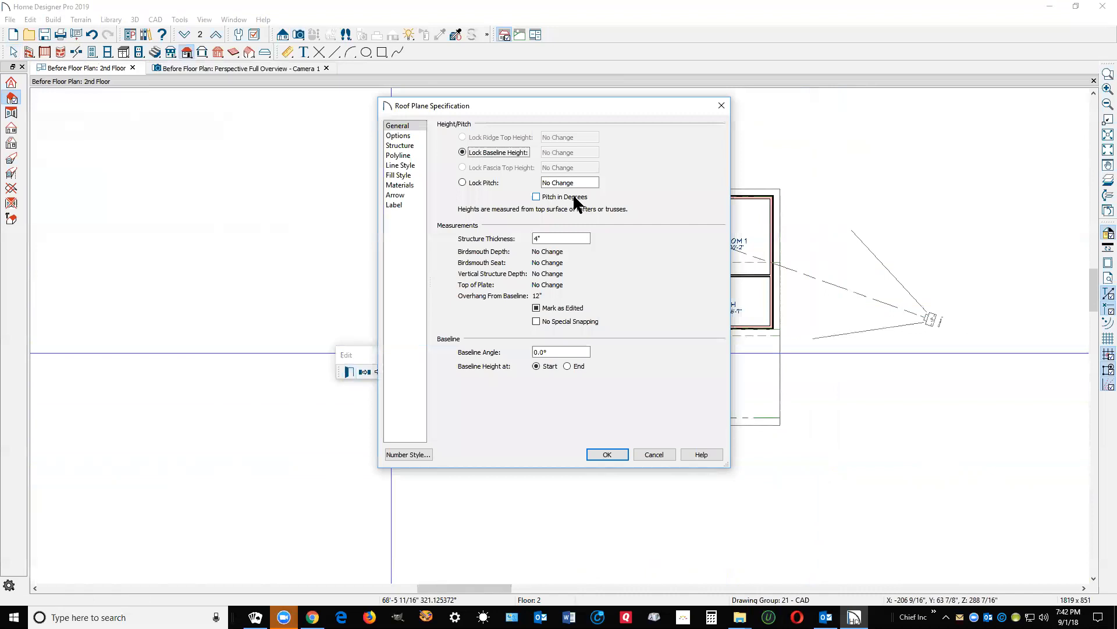
click(407, 146)
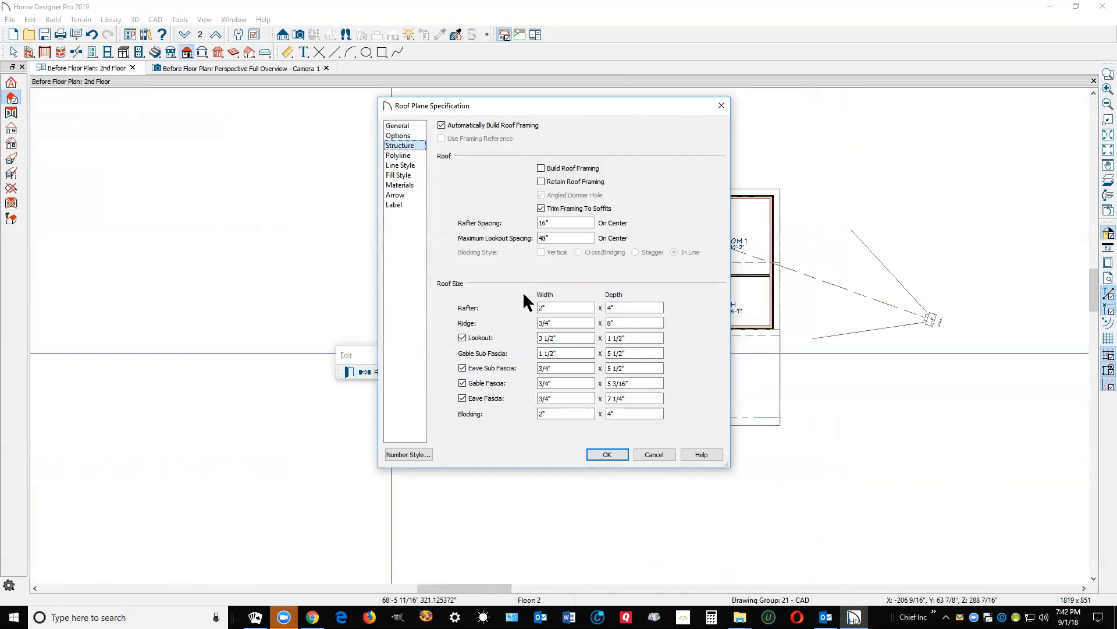
double_click(642, 309)
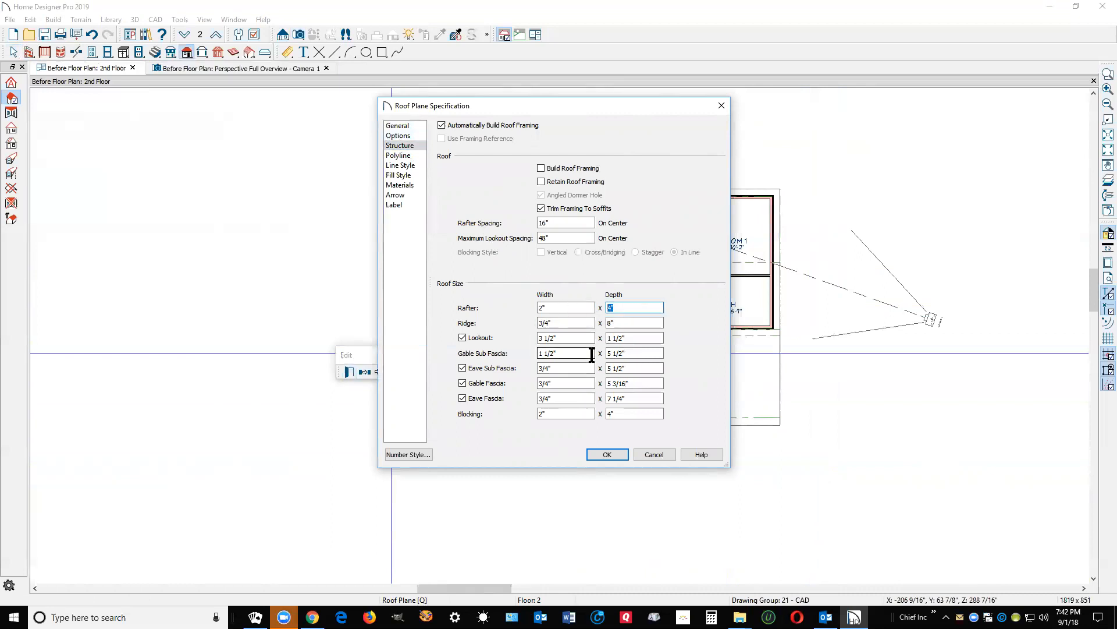
click(631, 322)
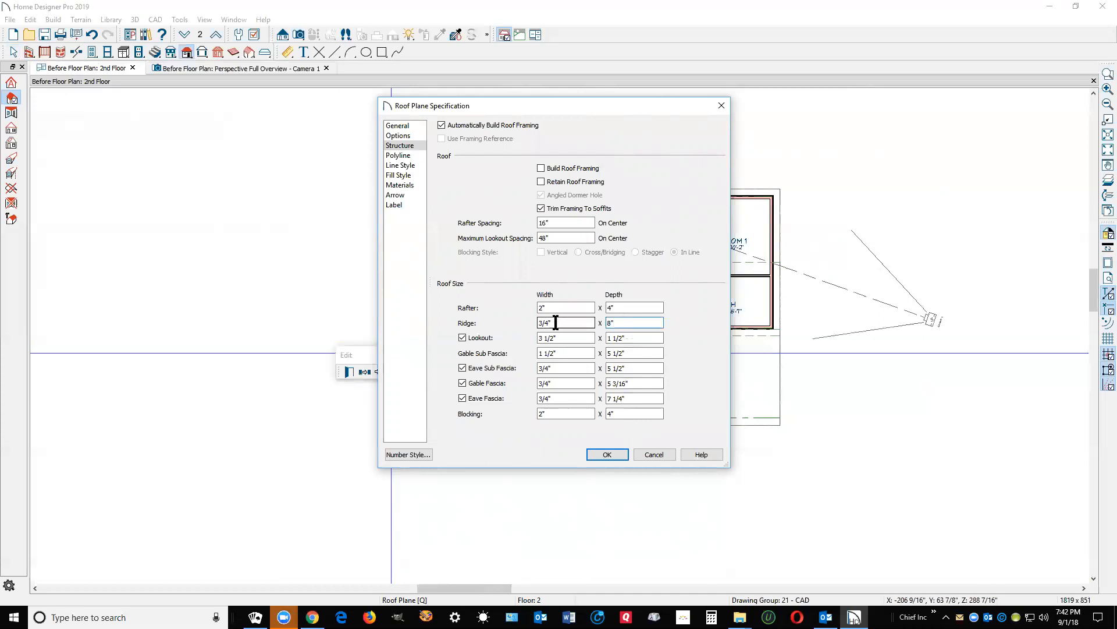
drag(537, 323, 495, 307)
text(1 1/)
double_click(571, 322)
text(1)
text(.5)
key(Tab)
text(4)
Step: Enter a 7.25" gable fascia depth and accept the roof framing changes
click(634, 355)
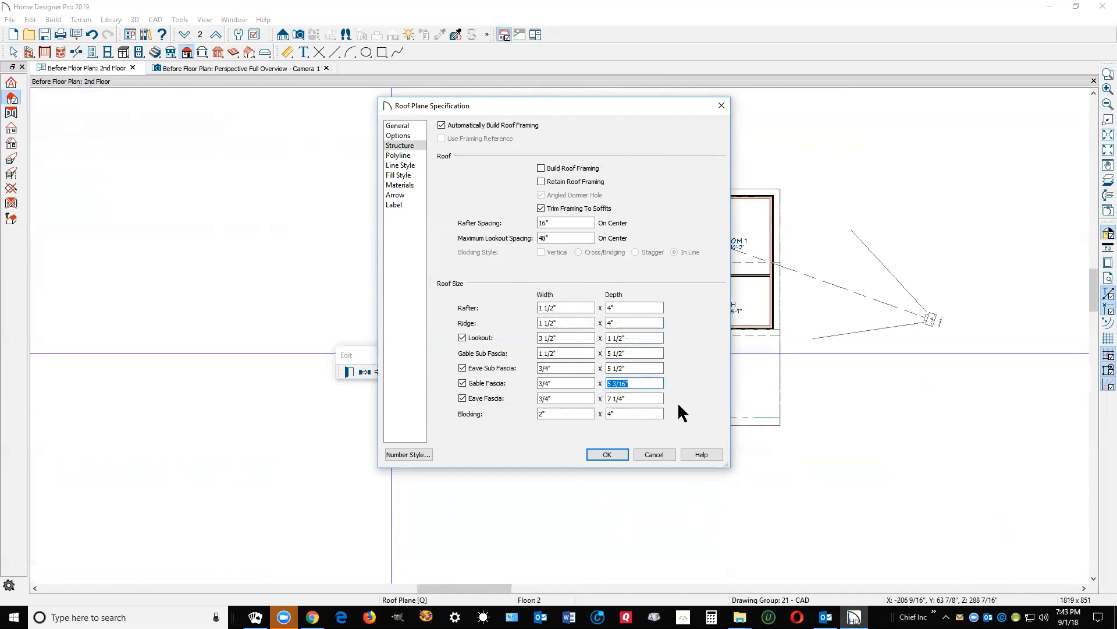
text(7.25)
click(607, 454)
Step: Zoom in on the eave and deeper gable fascia in the Full Overview camera, then close it
click(853, 428)
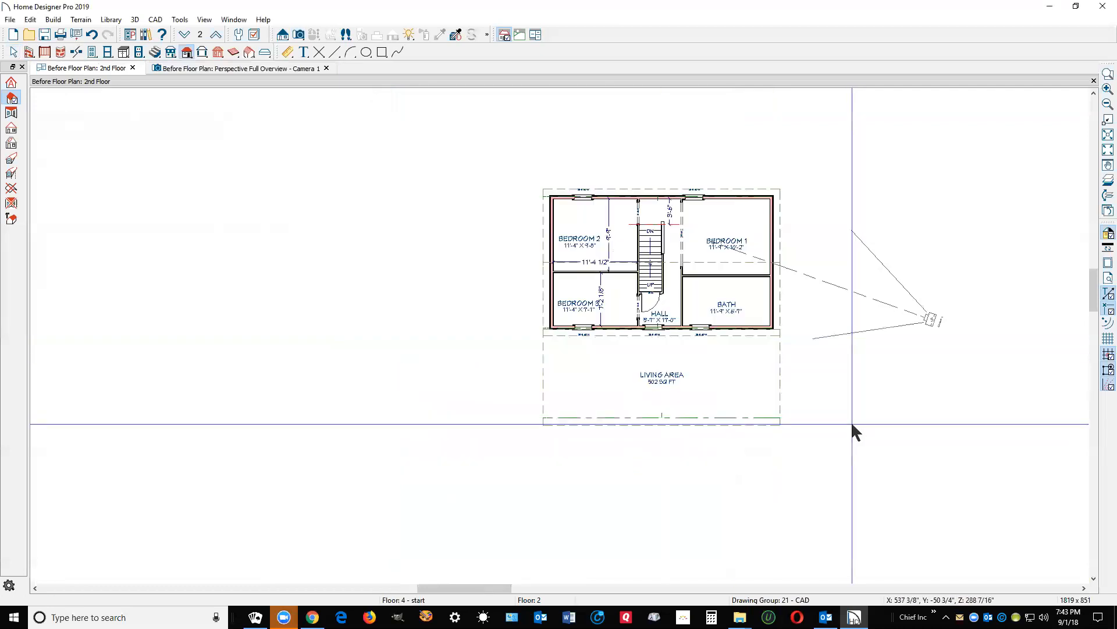
key(ctrl+Tab)
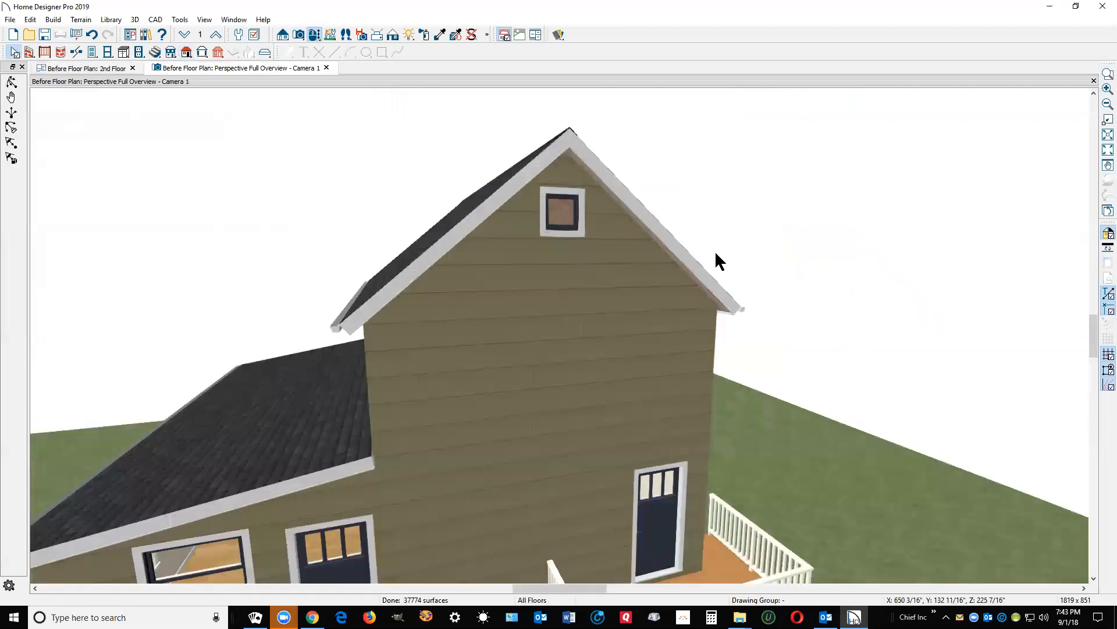
scroll(723, 293, up, 6)
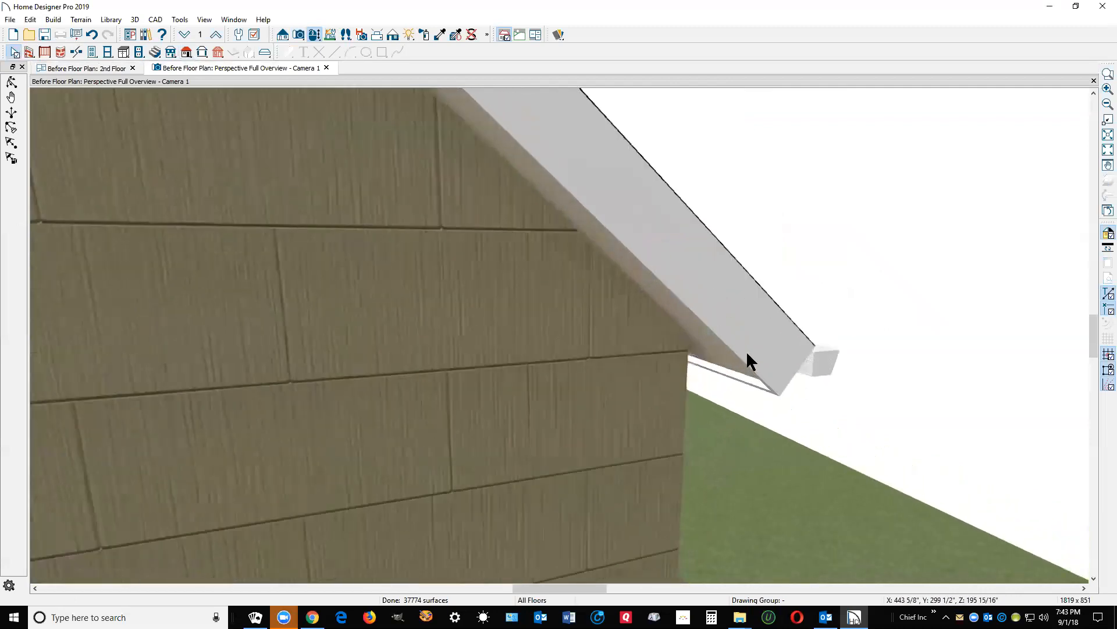
scroll(760, 357, down, 2)
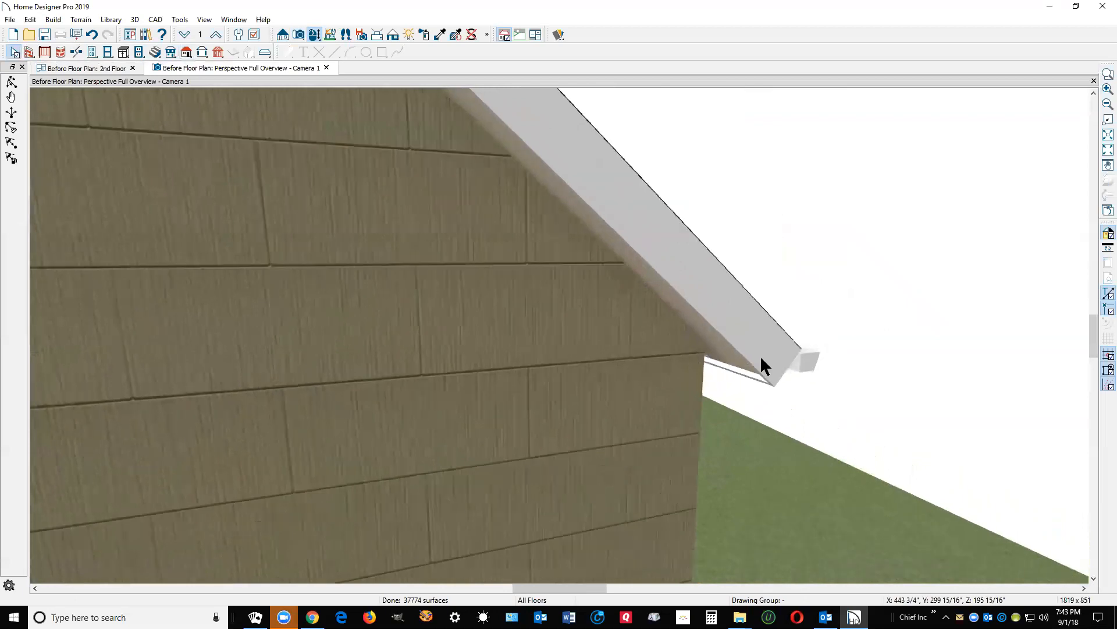
scroll(762, 359, down, 1)
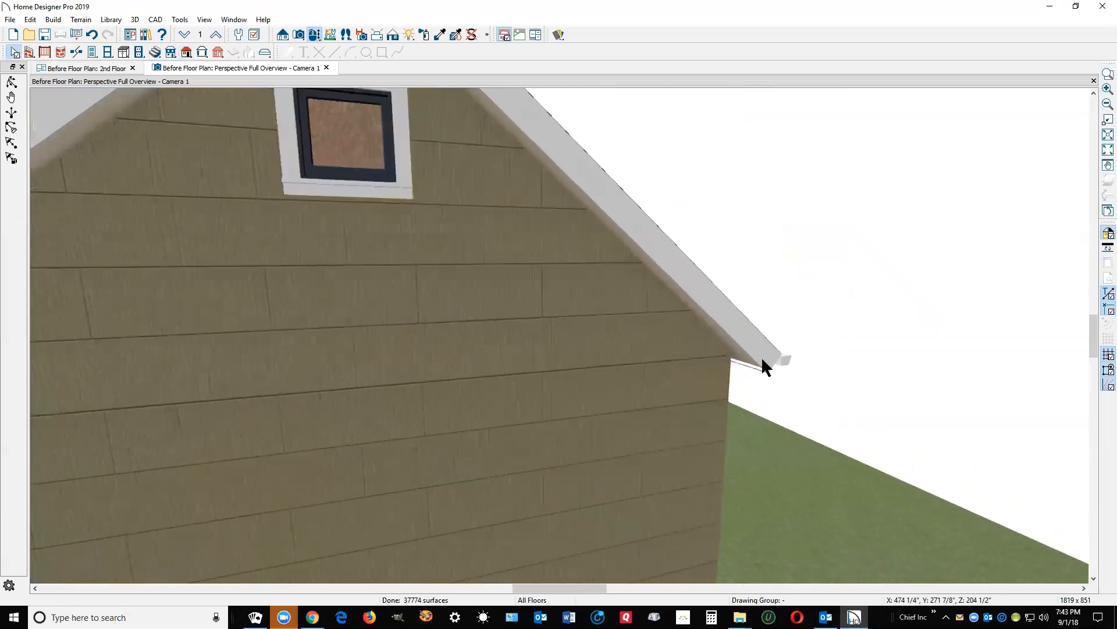
scroll(762, 360, down, 3)
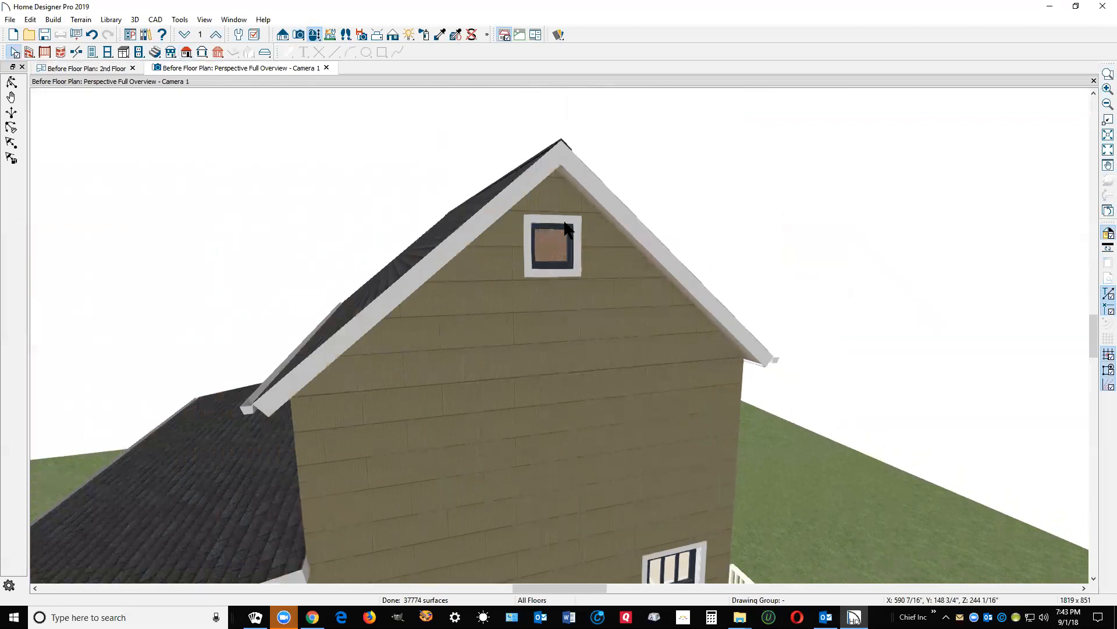
scroll(569, 235, down, 2)
scroll(422, 443, up, 2)
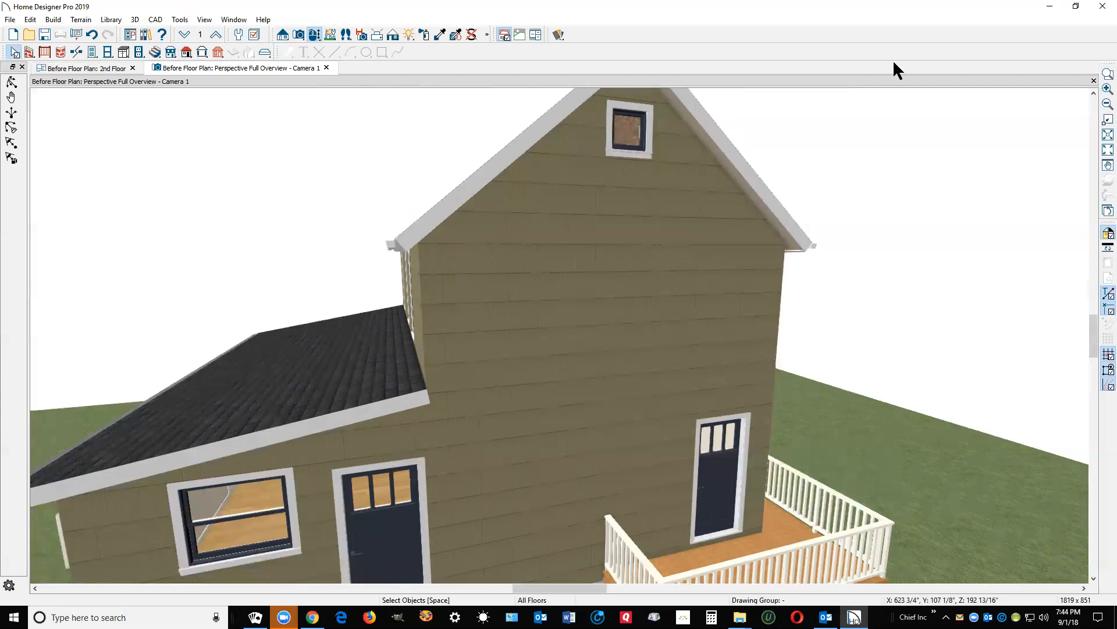
click(1093, 81)
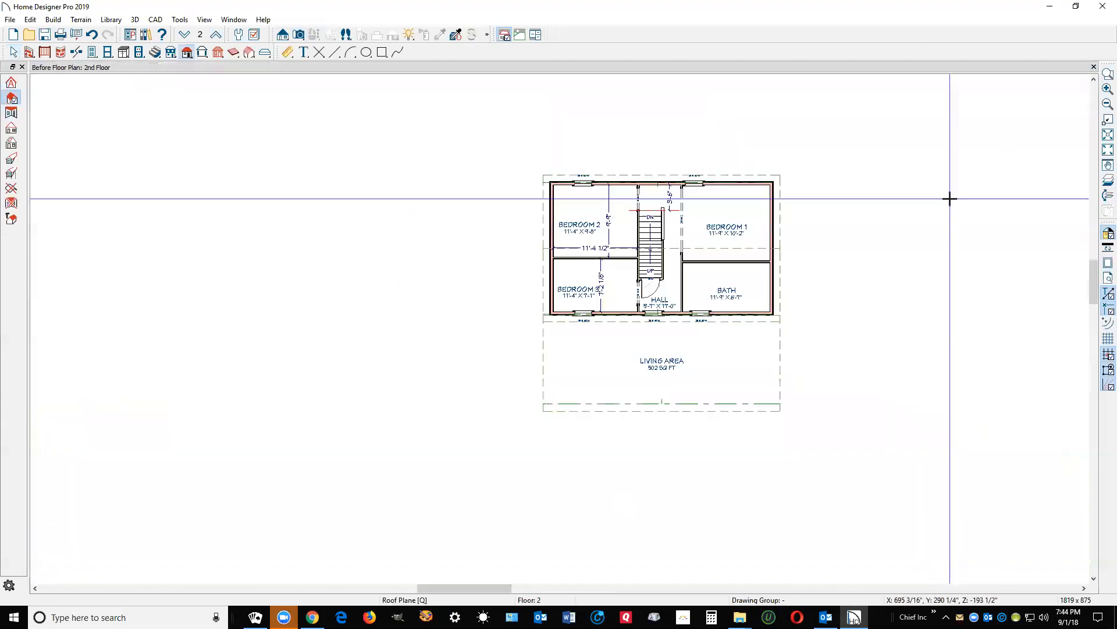
Step: Bring up the Plan Look Over HDPRO forum tab in Chrome listing the plan's three issues
click(313, 617)
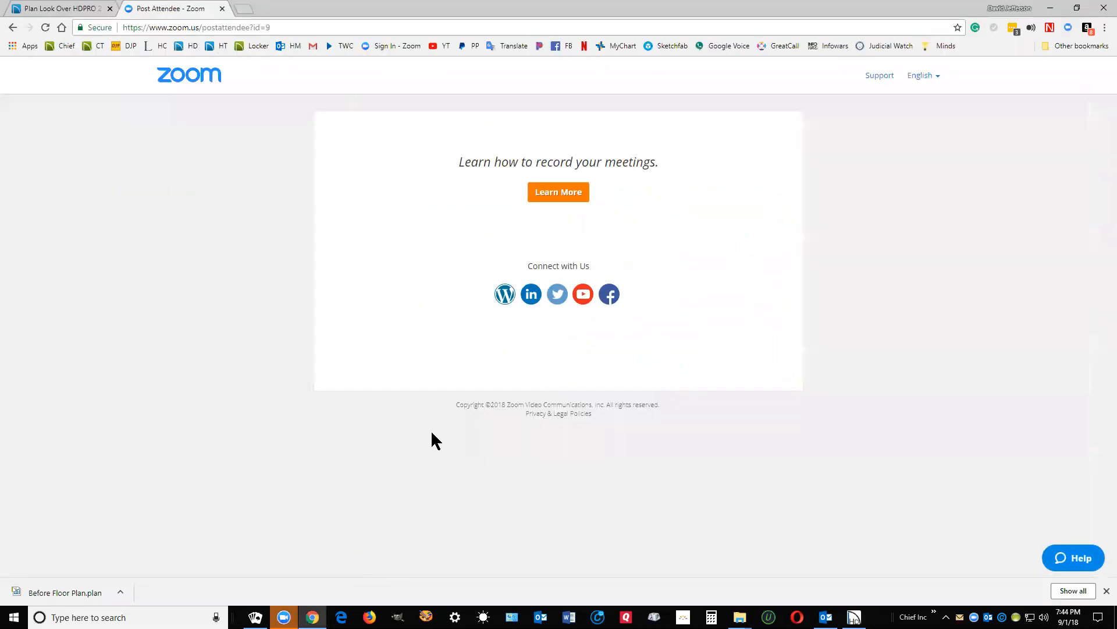
click(76, 11)
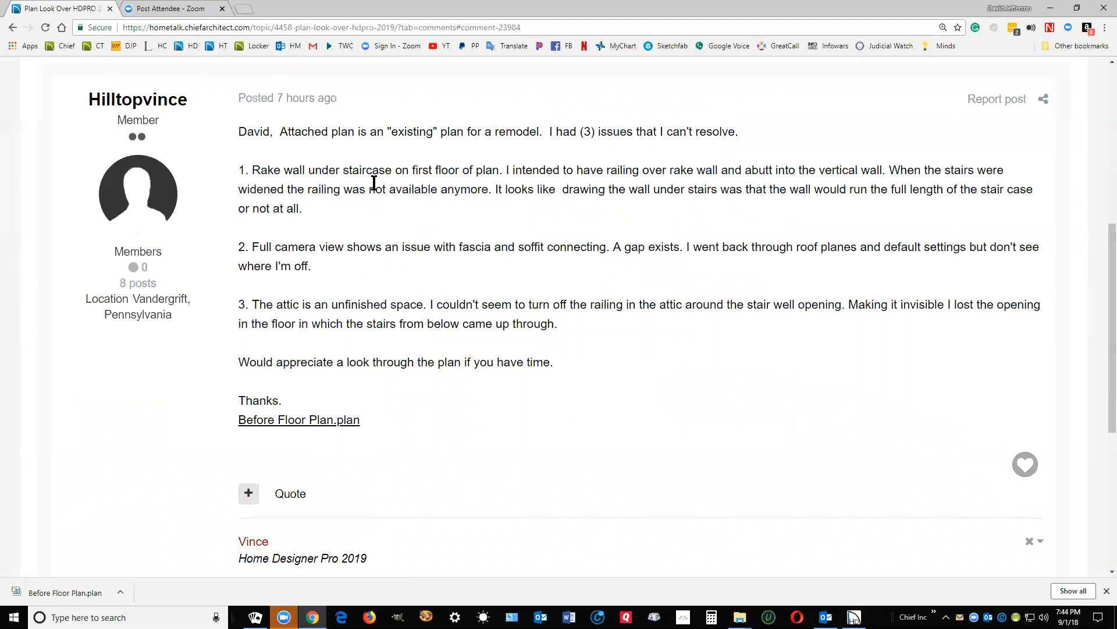
Step: Minimize Chrome and create a Doll House View of the 2nd floor
click(1052, 8)
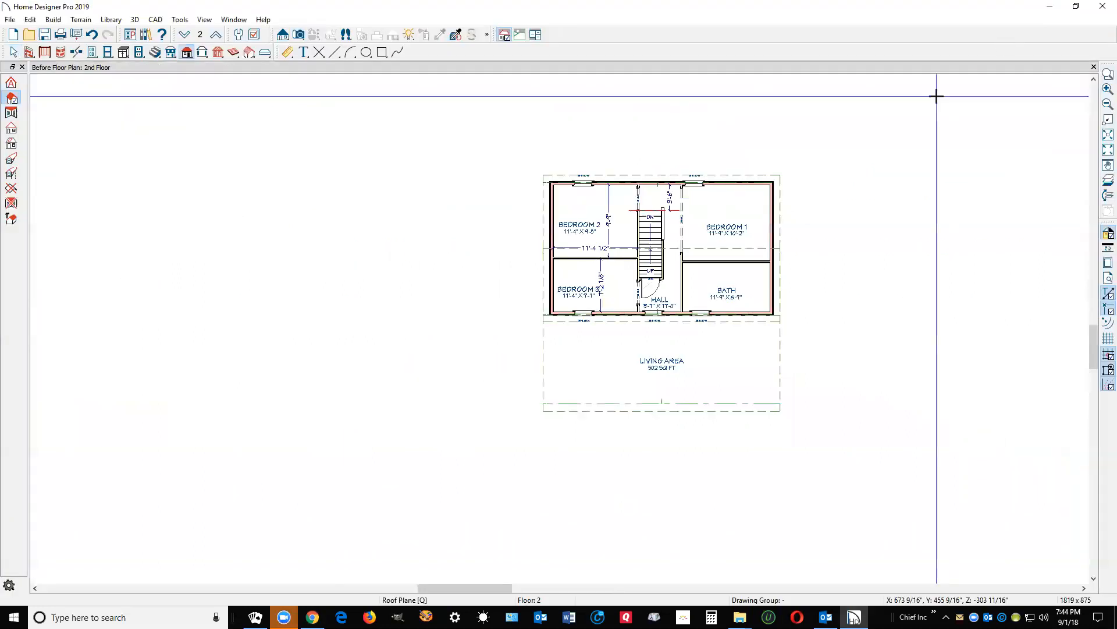
scroll(655, 297, up, 3)
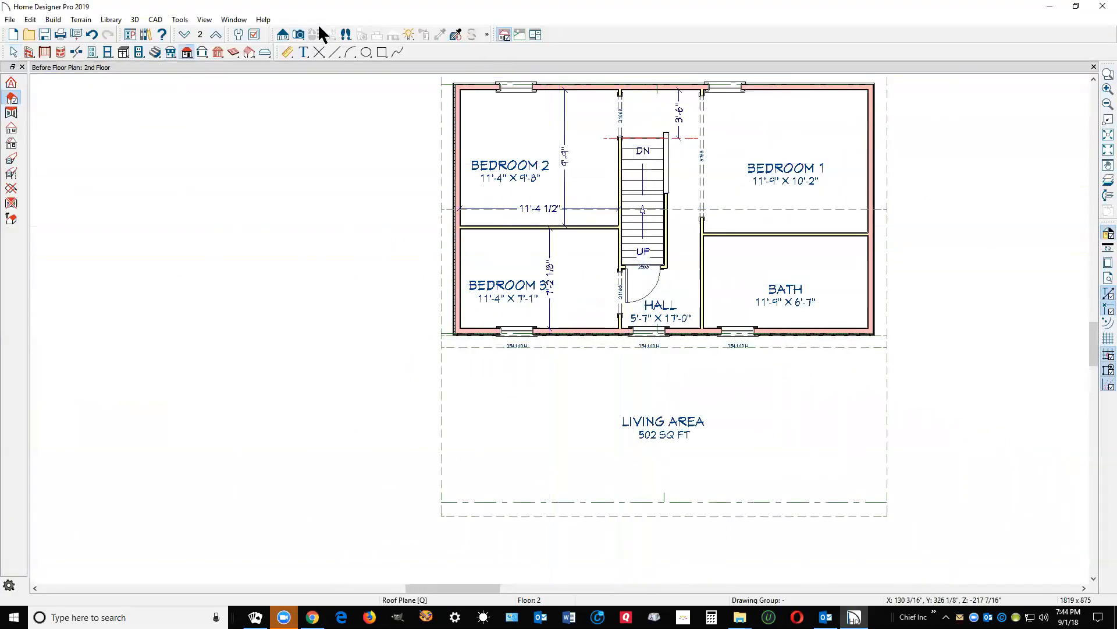
click(298, 35)
click(11, 126)
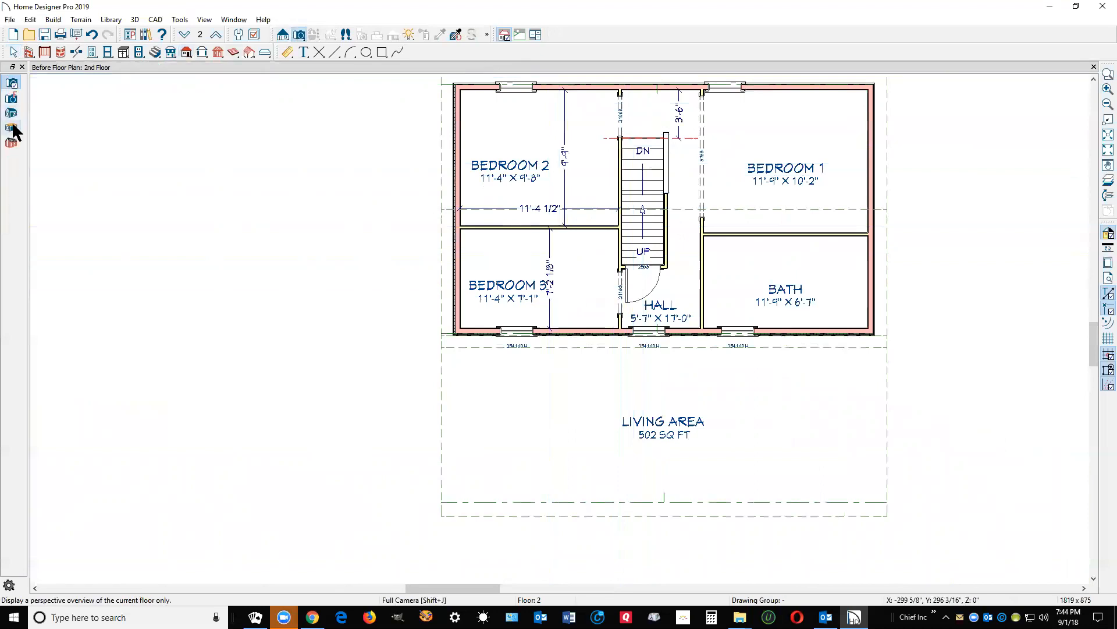
click(673, 200)
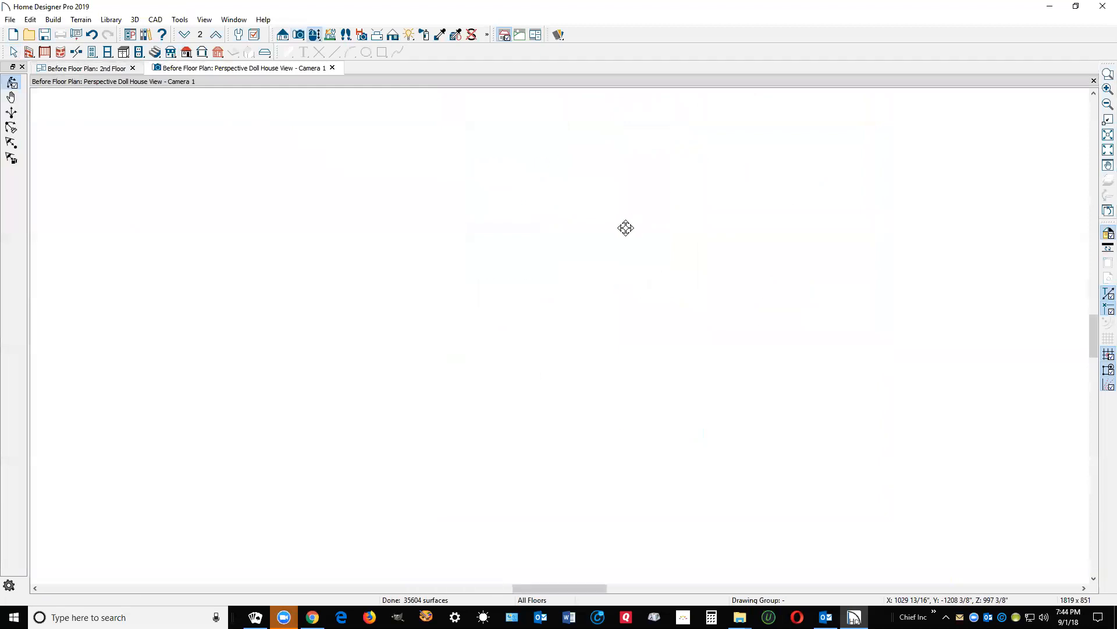
Step: Orbit to look straight down into the stairwell opening, then close the doll house view
drag(606, 248, 618, 355)
scroll(538, 324, up, 6)
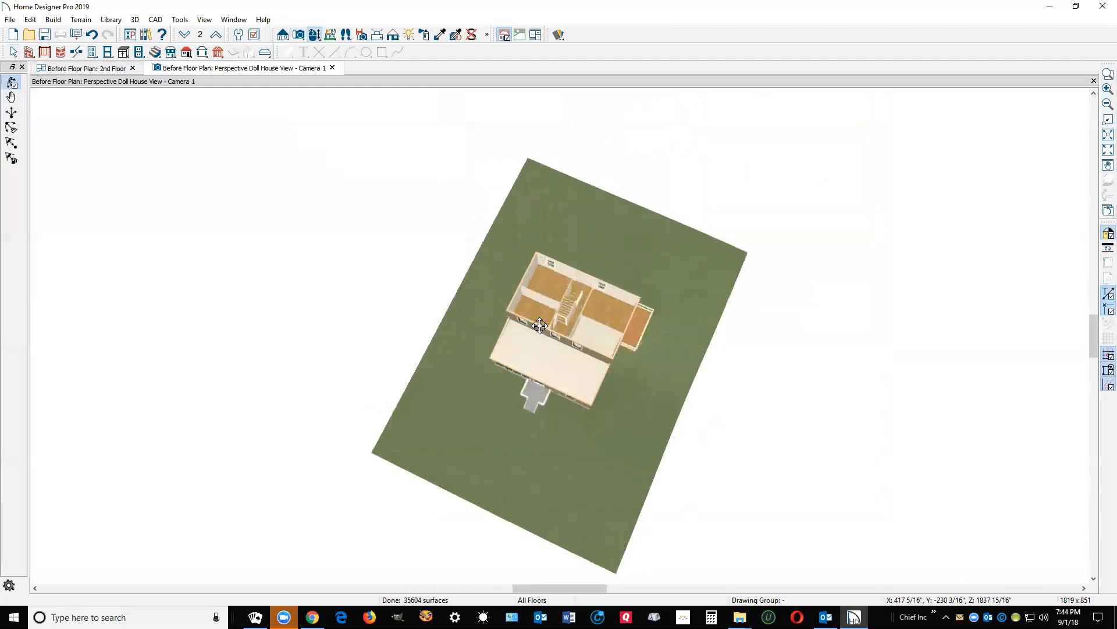
scroll(620, 310, up, 4)
drag(600, 294, 609, 320)
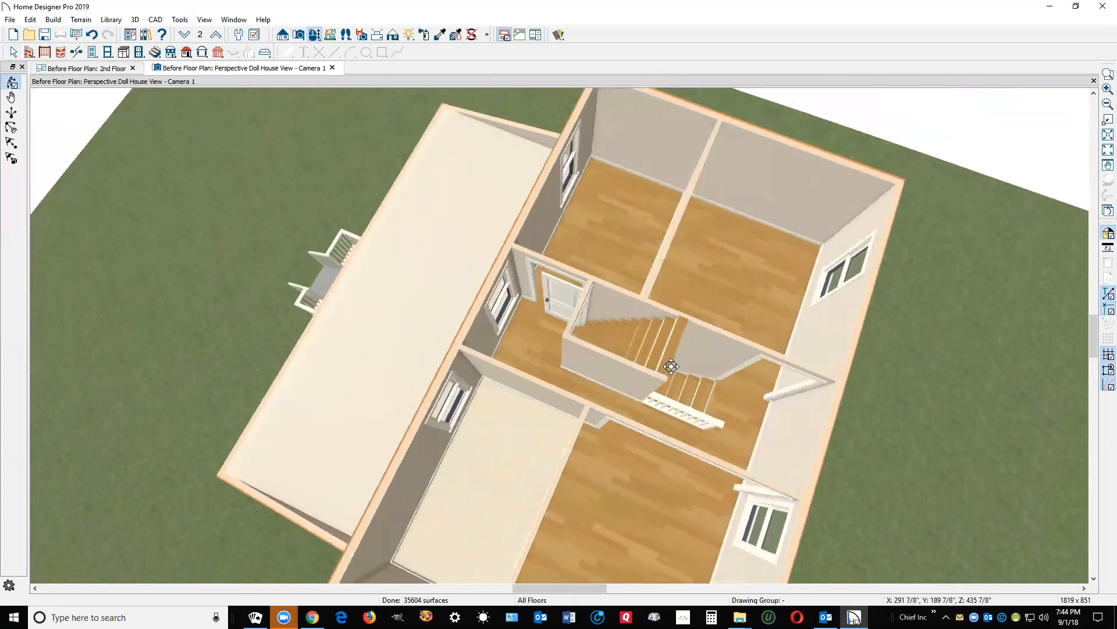
drag(648, 354, 737, 372)
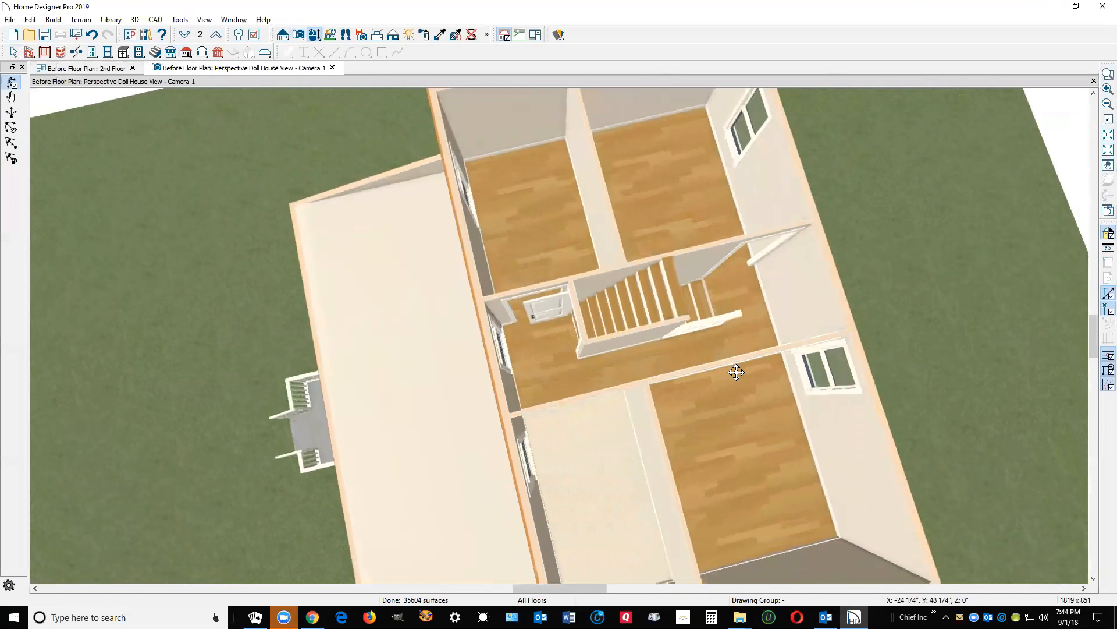
click(1093, 82)
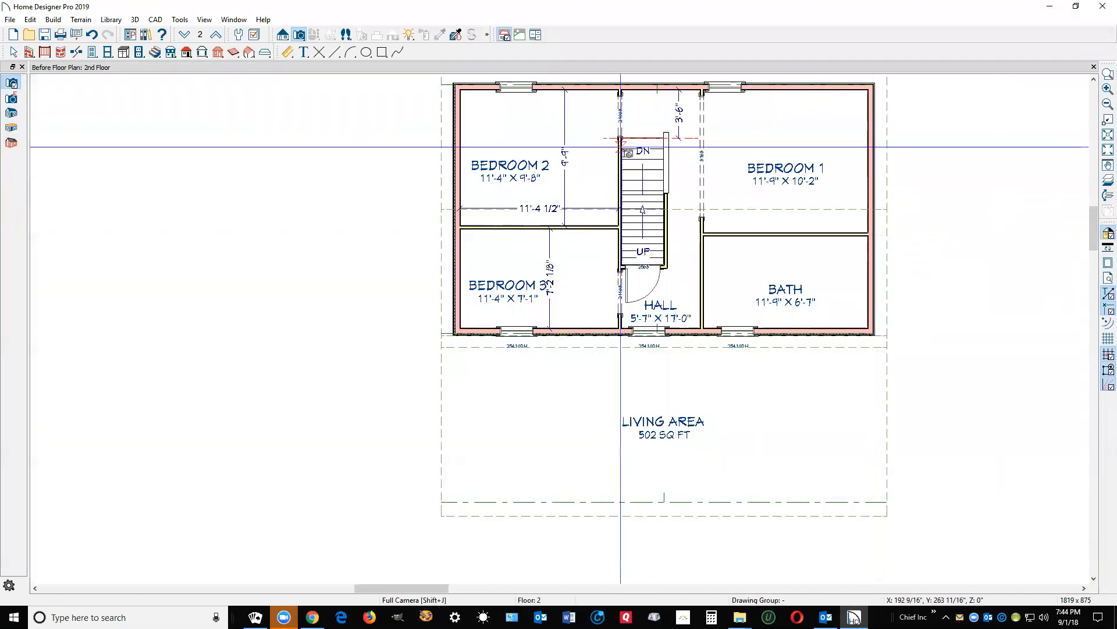
click(284, 36)
drag(648, 392, 519, 401)
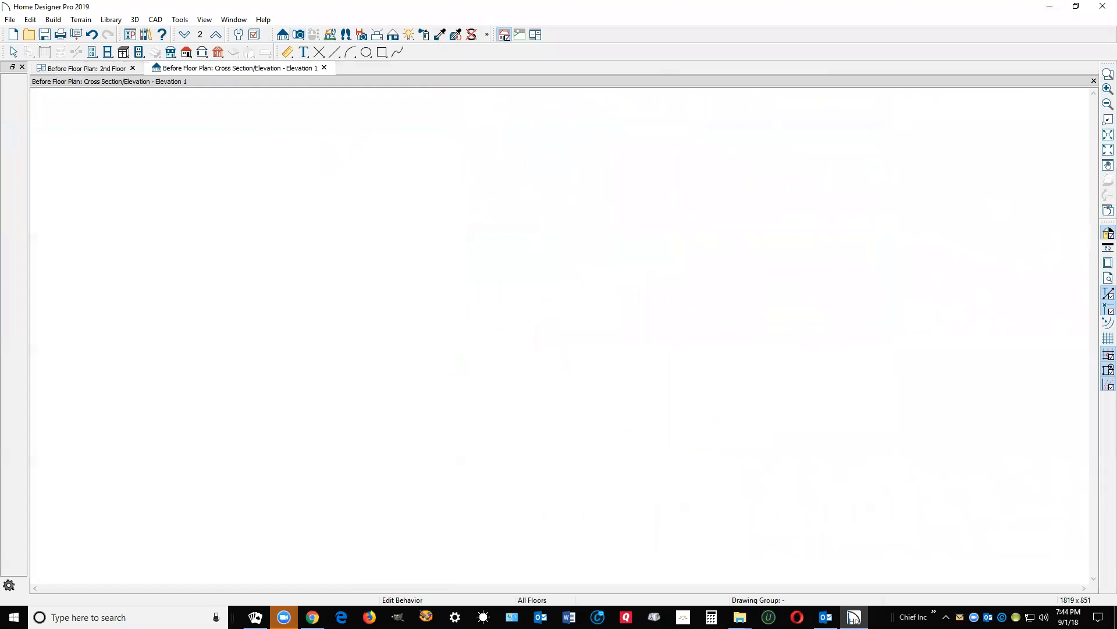
scroll(658, 320, up, 3)
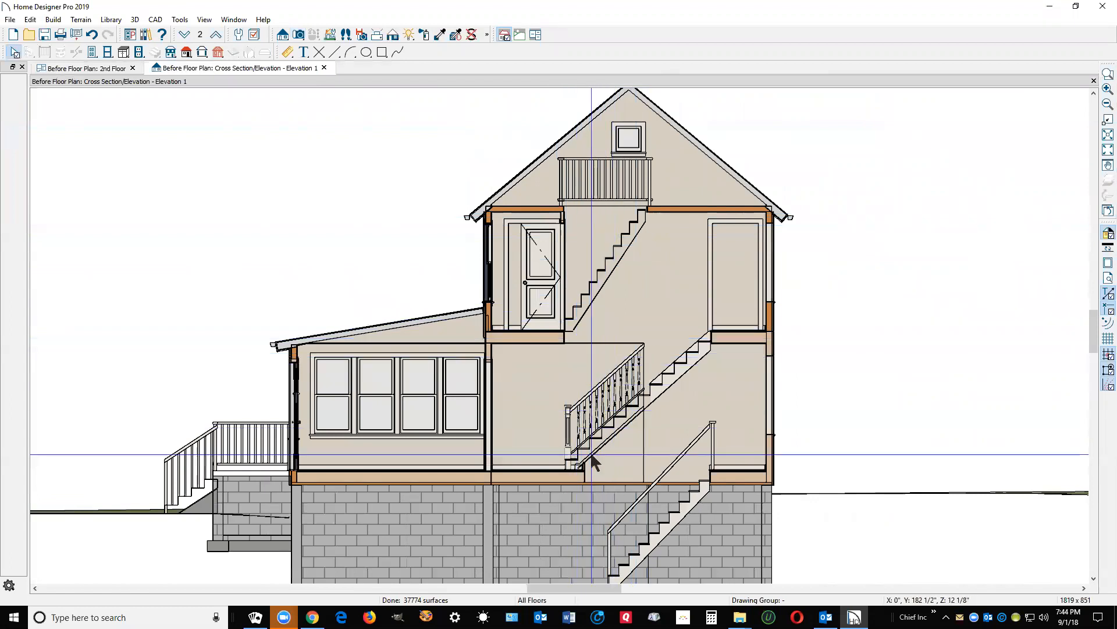
click(678, 384)
double_click(675, 378)
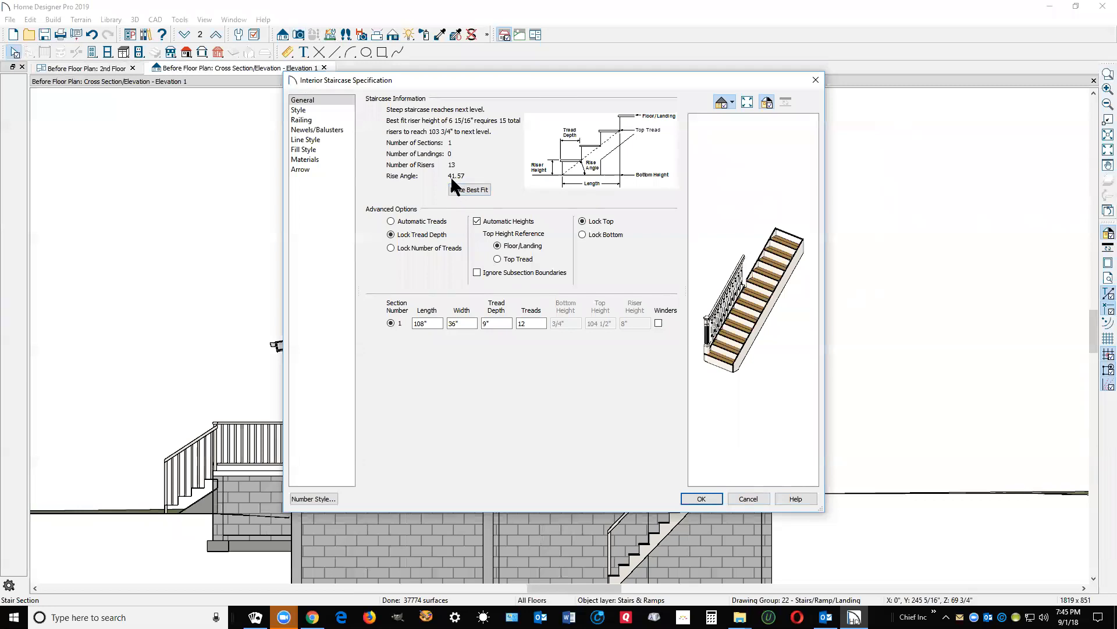
click(738, 498)
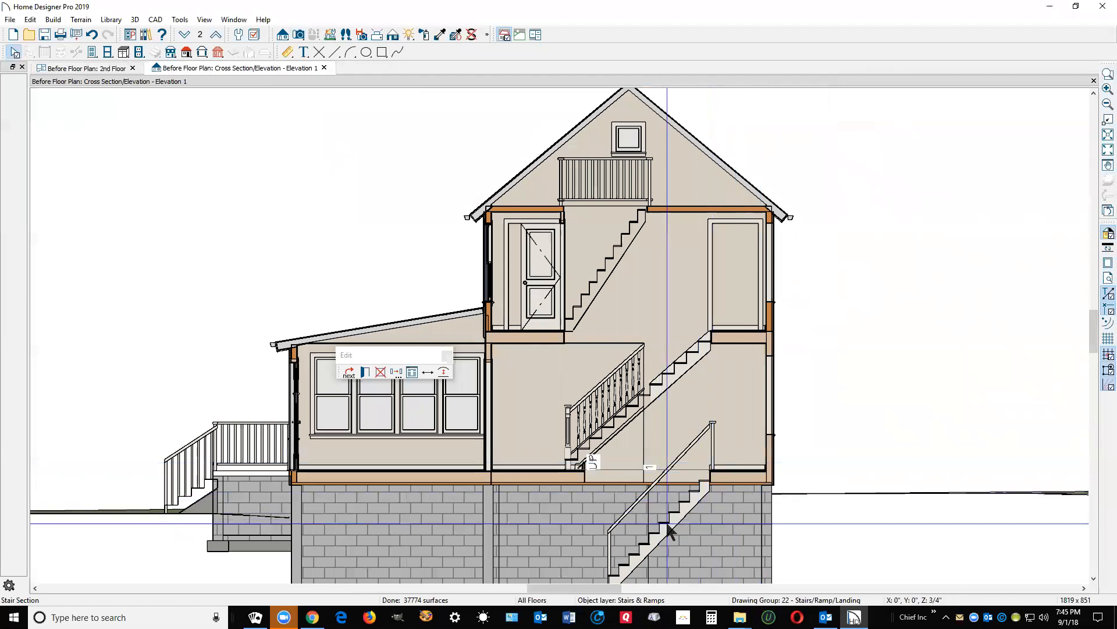
double_click(680, 483)
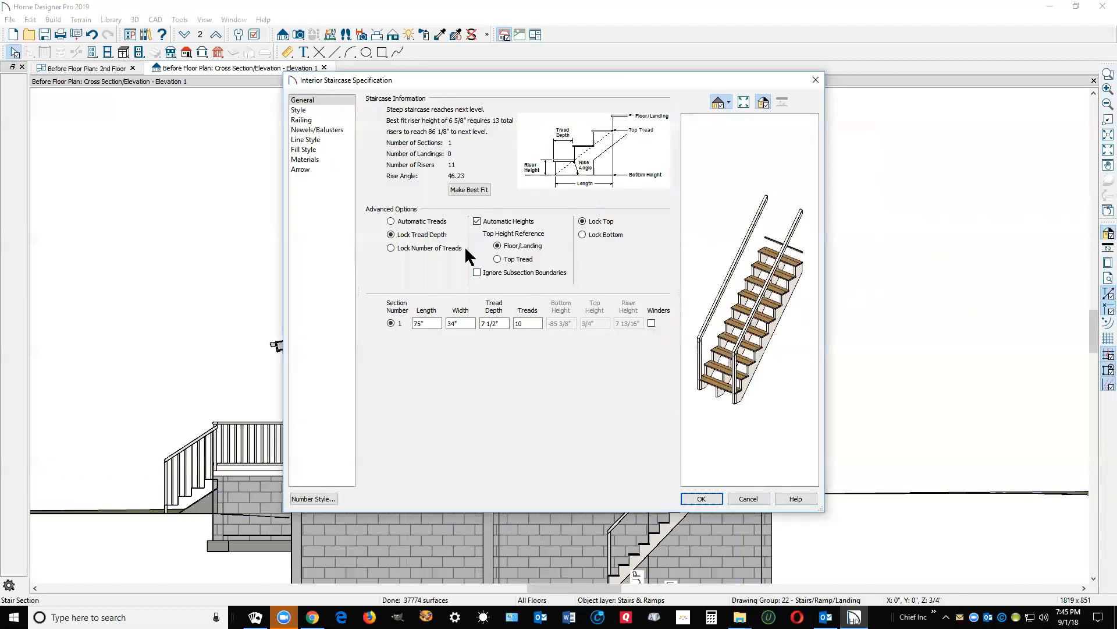
click(749, 499)
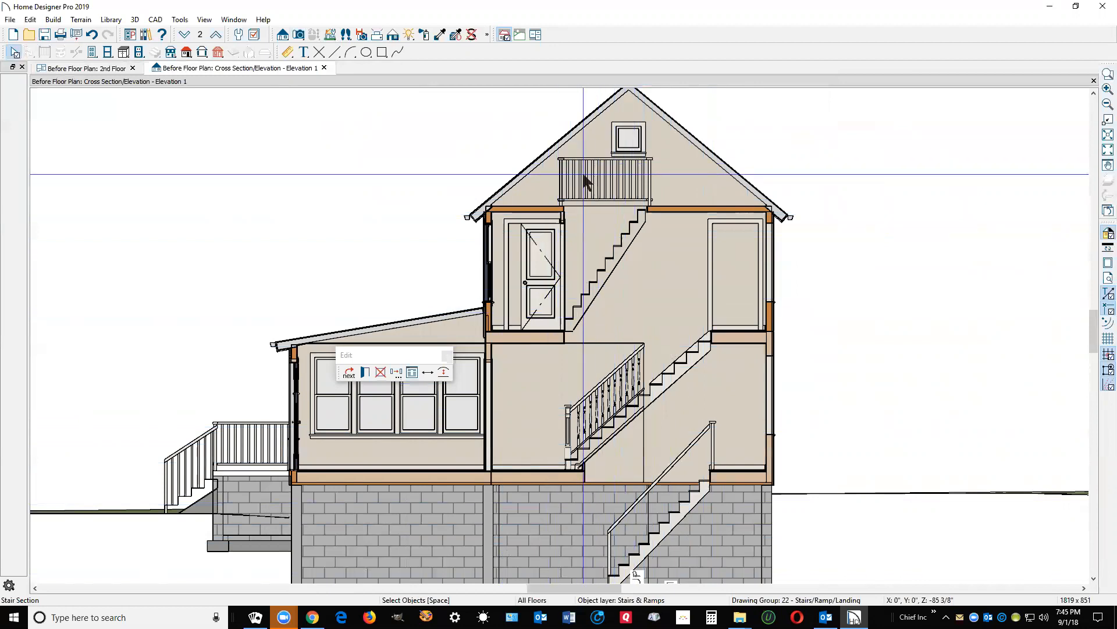
click(1094, 81)
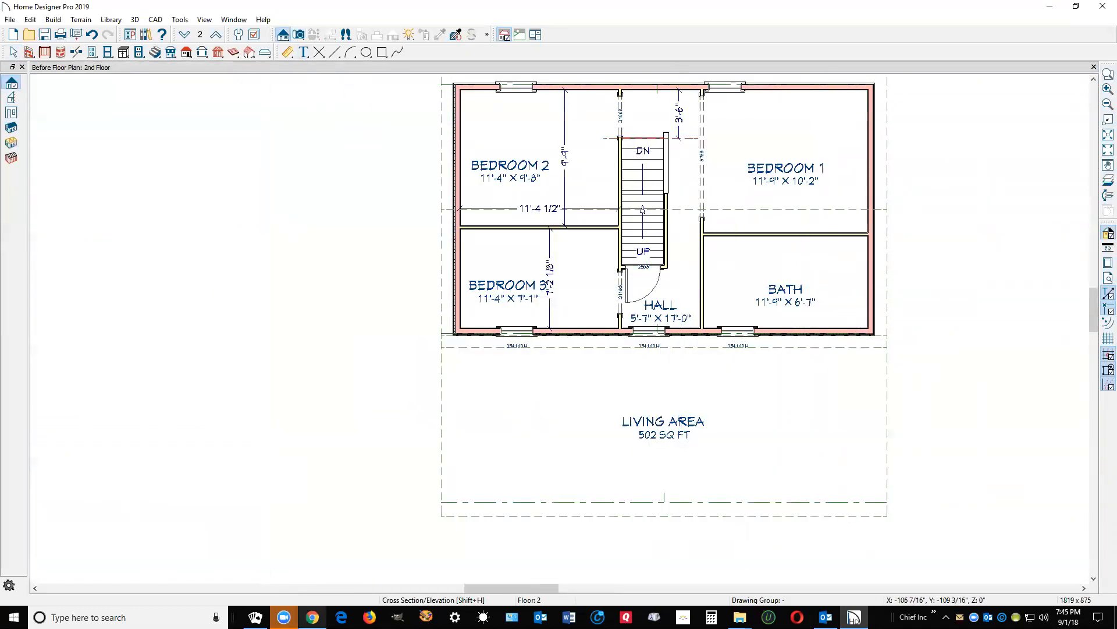
Step: Glance at the forum post in Chrome, then minimize it to return to the 2nd Floor plan
click(328, 599)
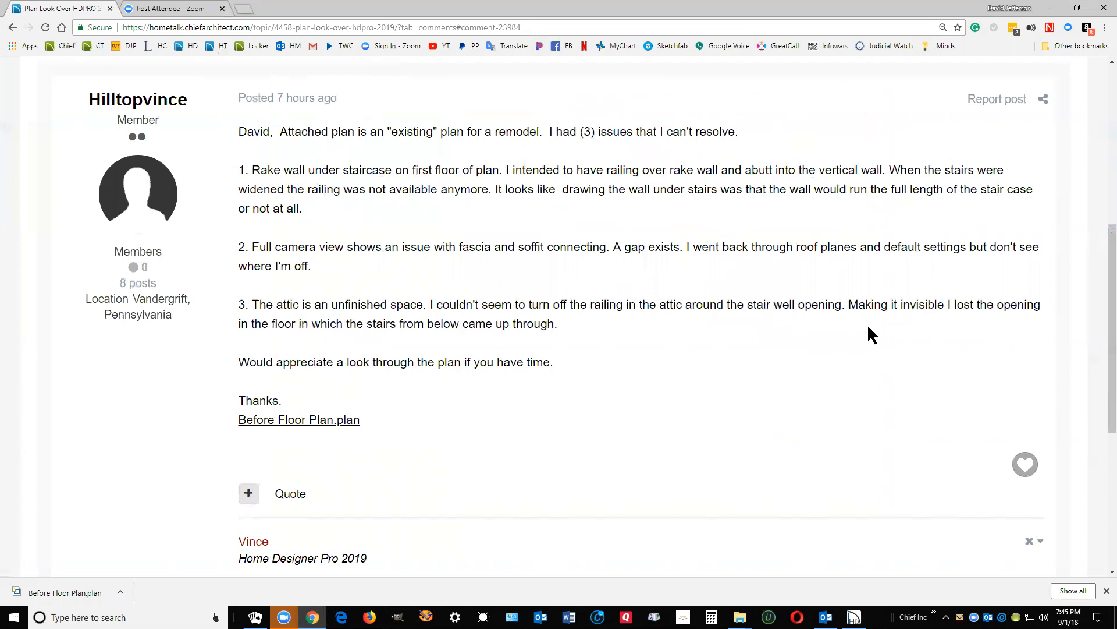
click(1050, 8)
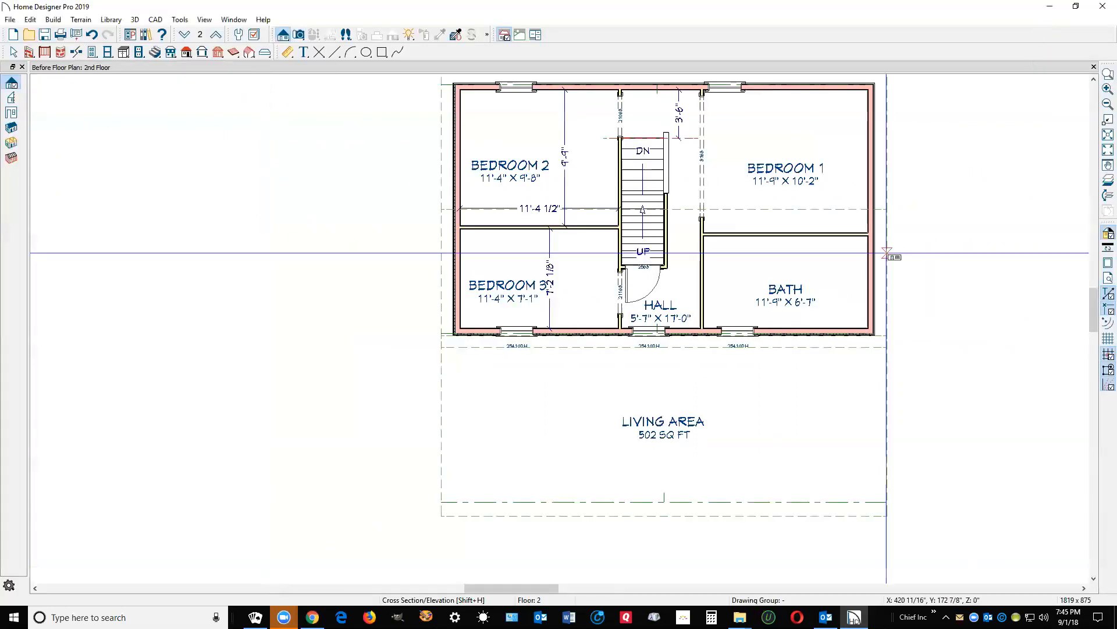
Step: Go to the 3rd Floor plan and zoom in on the stairwell
click(215, 34)
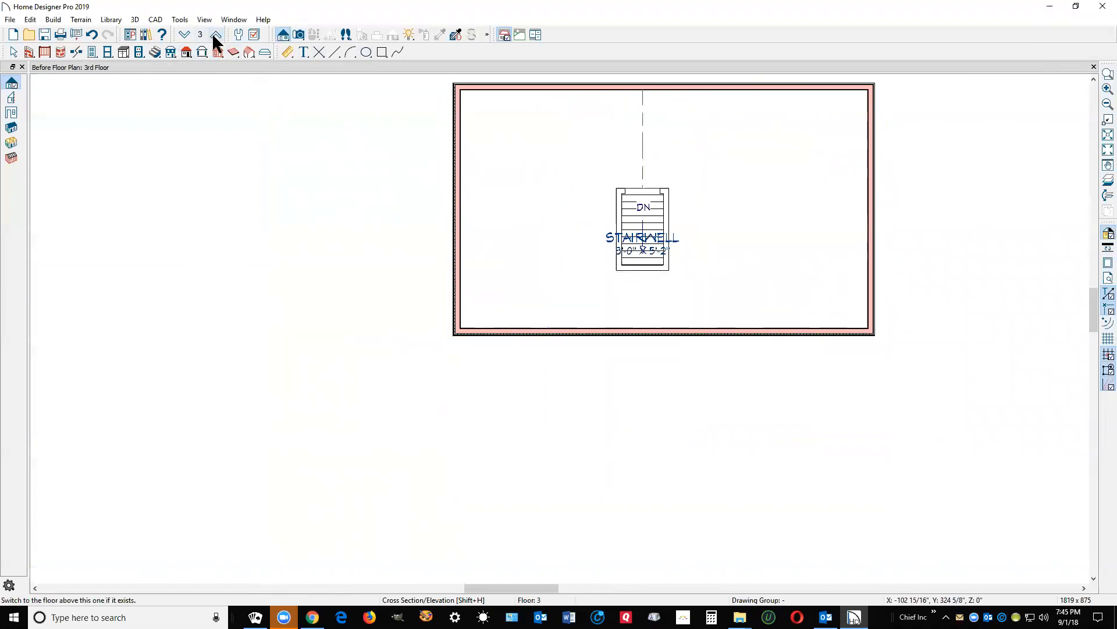
click(216, 34)
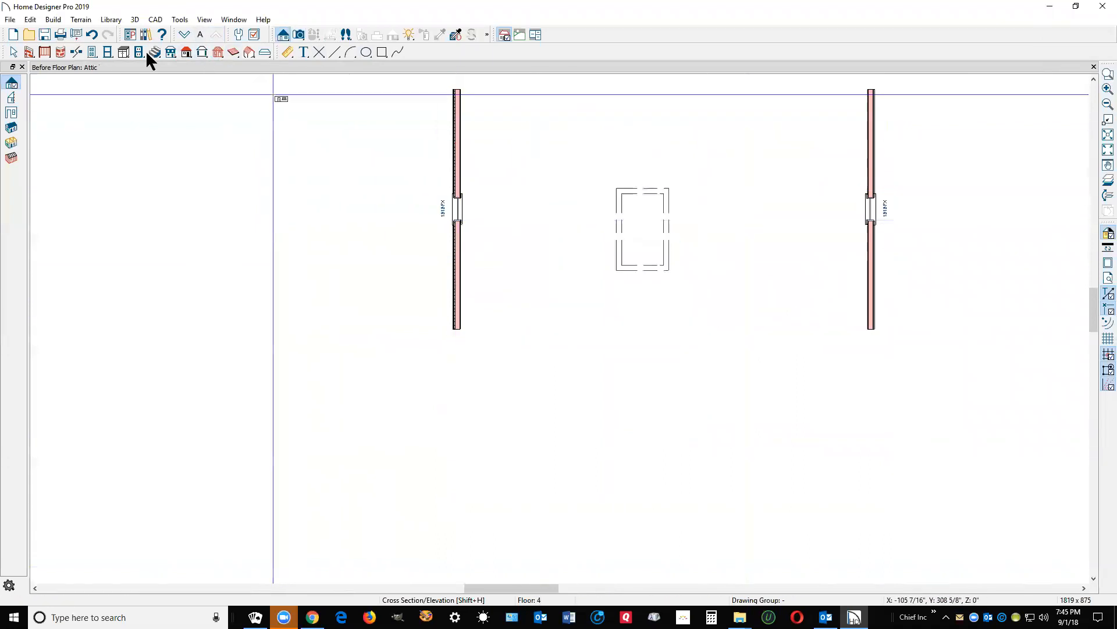
click(185, 34)
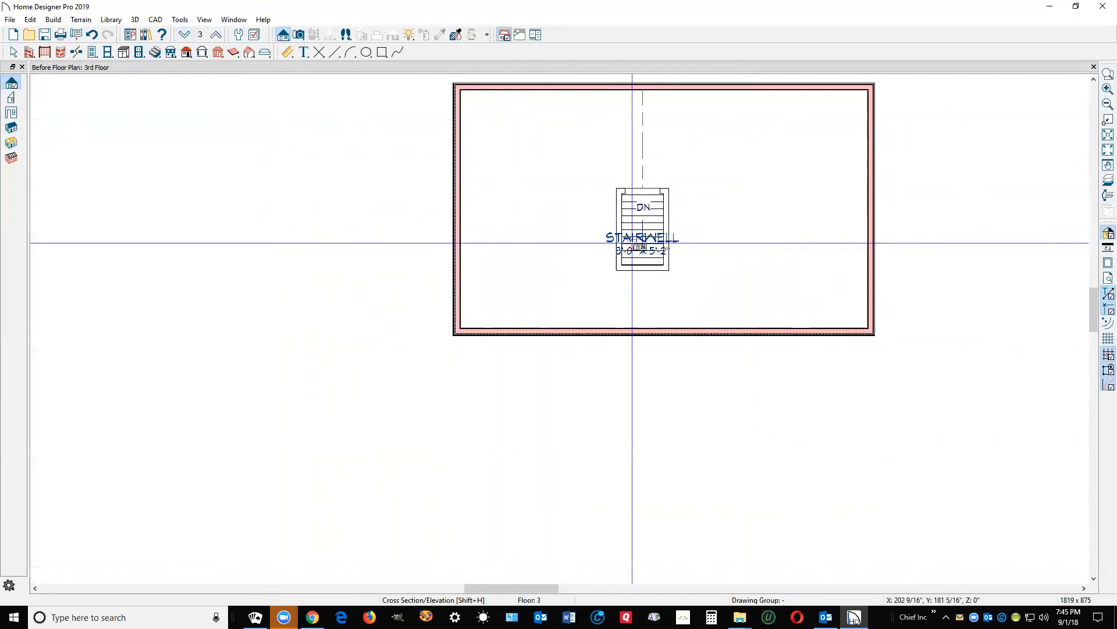
scroll(655, 231, up, 4)
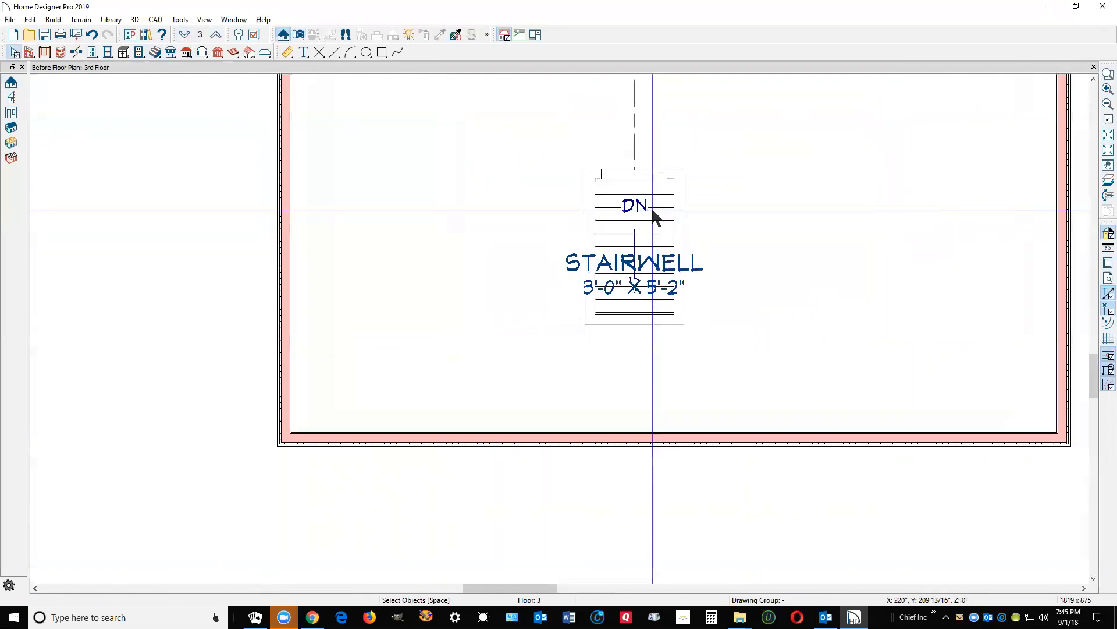
Step: Set the four stairwell railings (right, bottom, left, top) to Invisible
click(681, 240)
click(652, 323)
shift+click(591, 232)
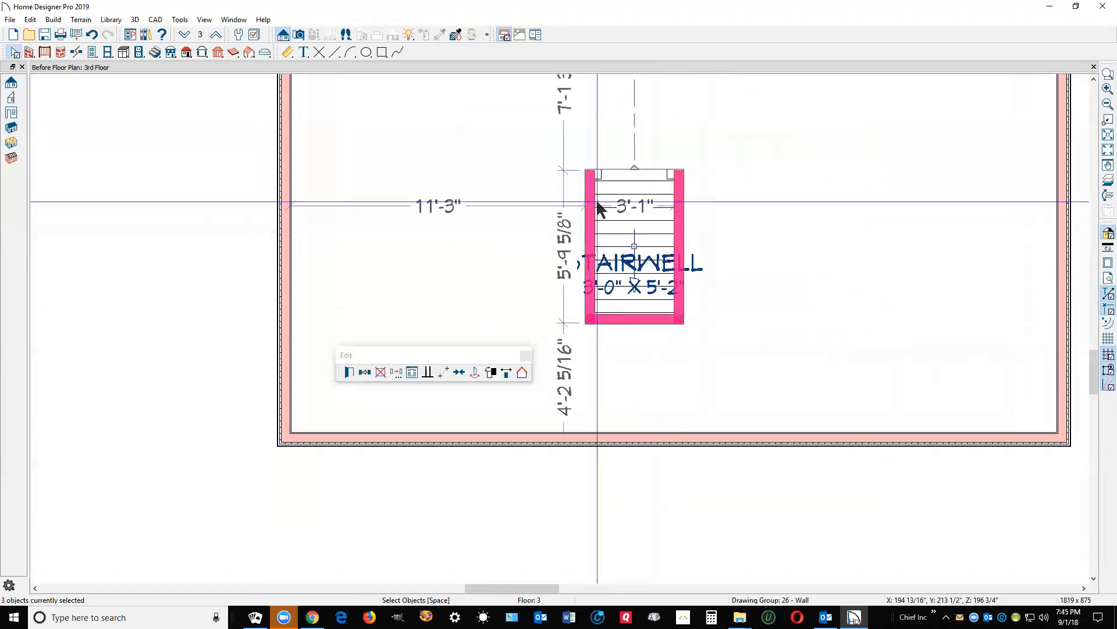
shift+click(601, 173)
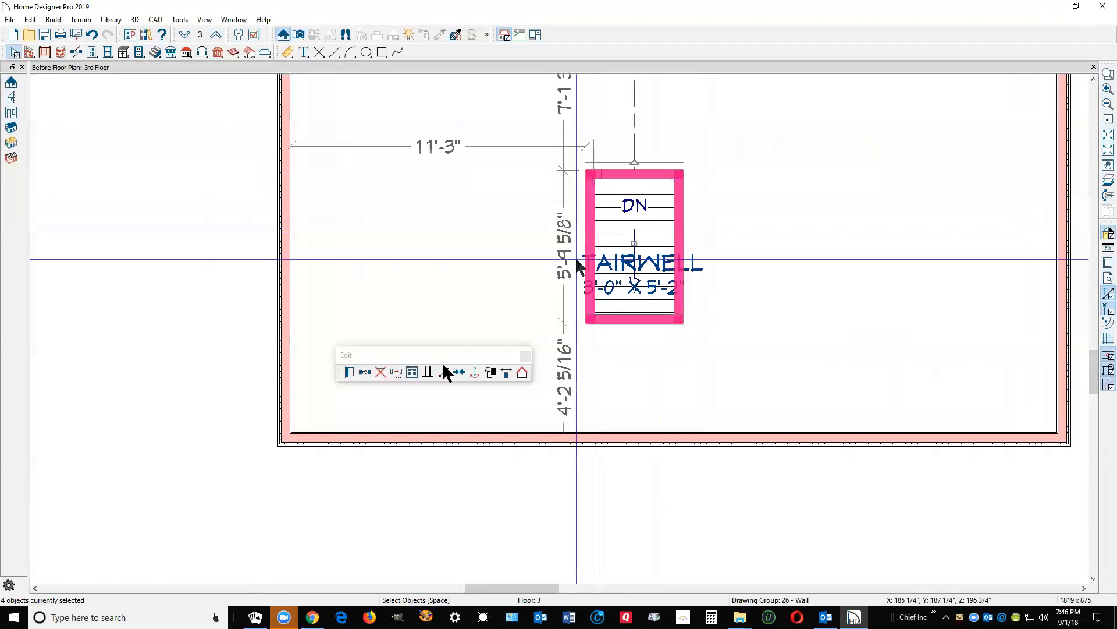
click(349, 372)
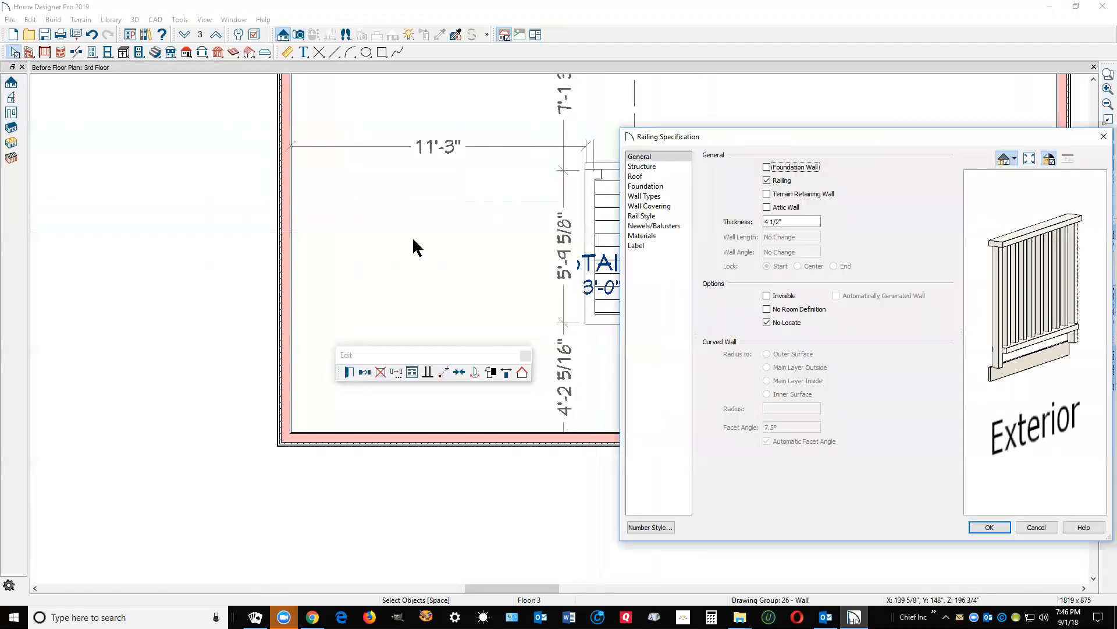
click(784, 295)
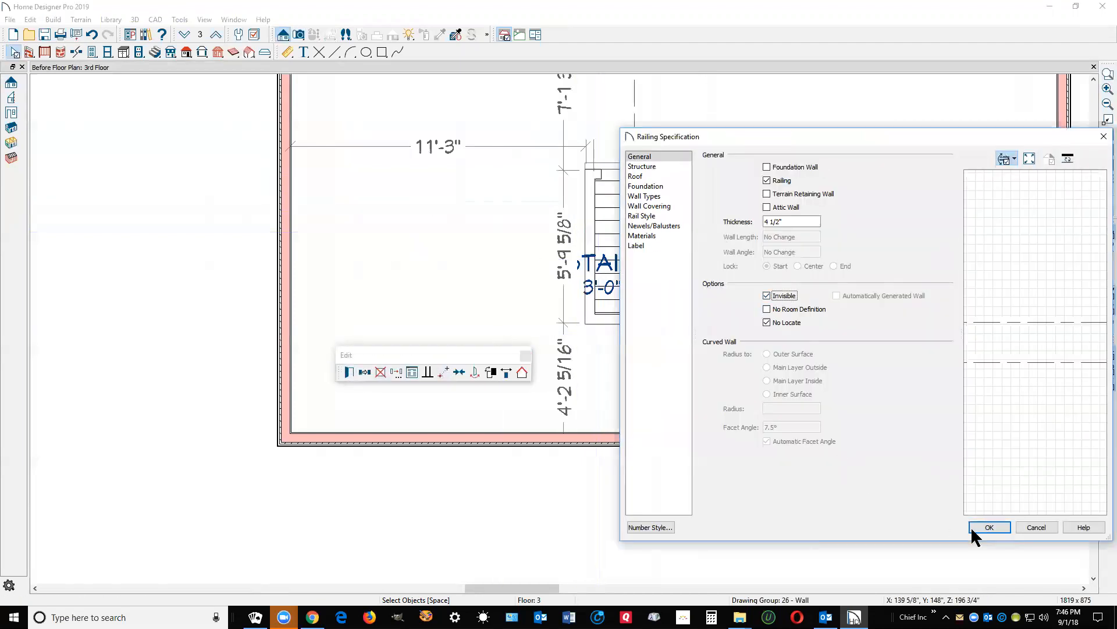
click(988, 527)
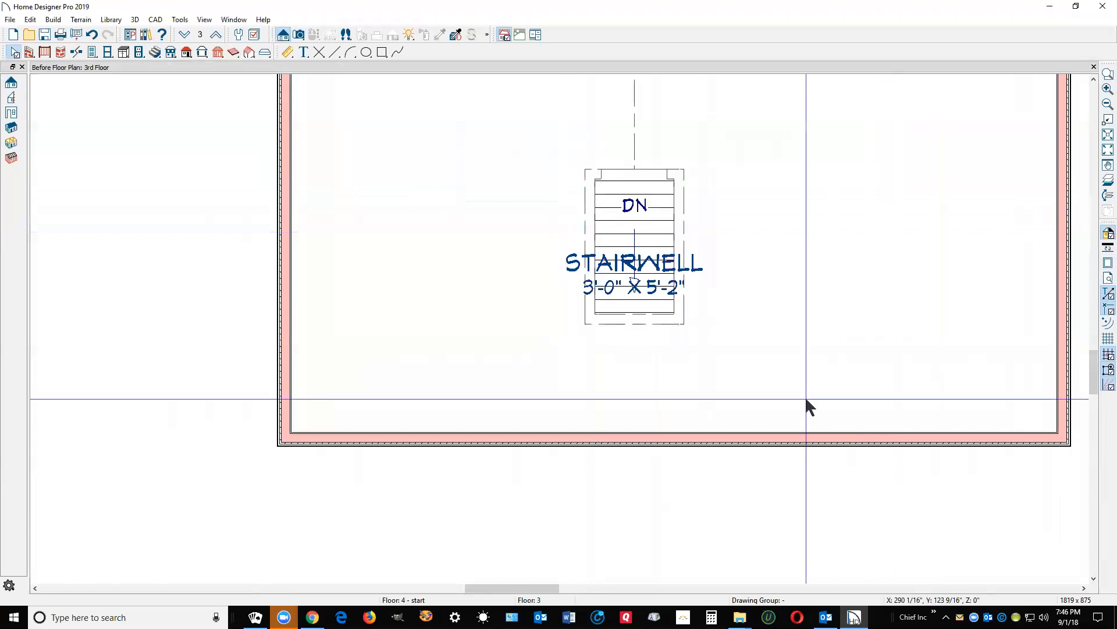
Step: Check the dashed room divider above the stairwell, then deselect it
scroll(768, 367, down, 2)
scroll(689, 206, up, 2)
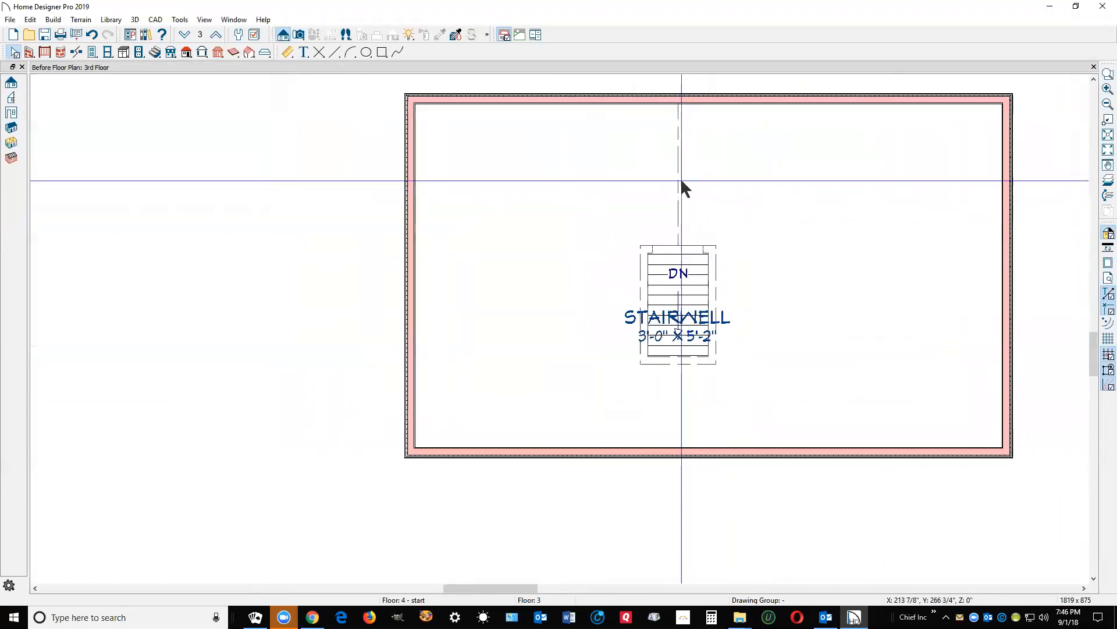
click(680, 181)
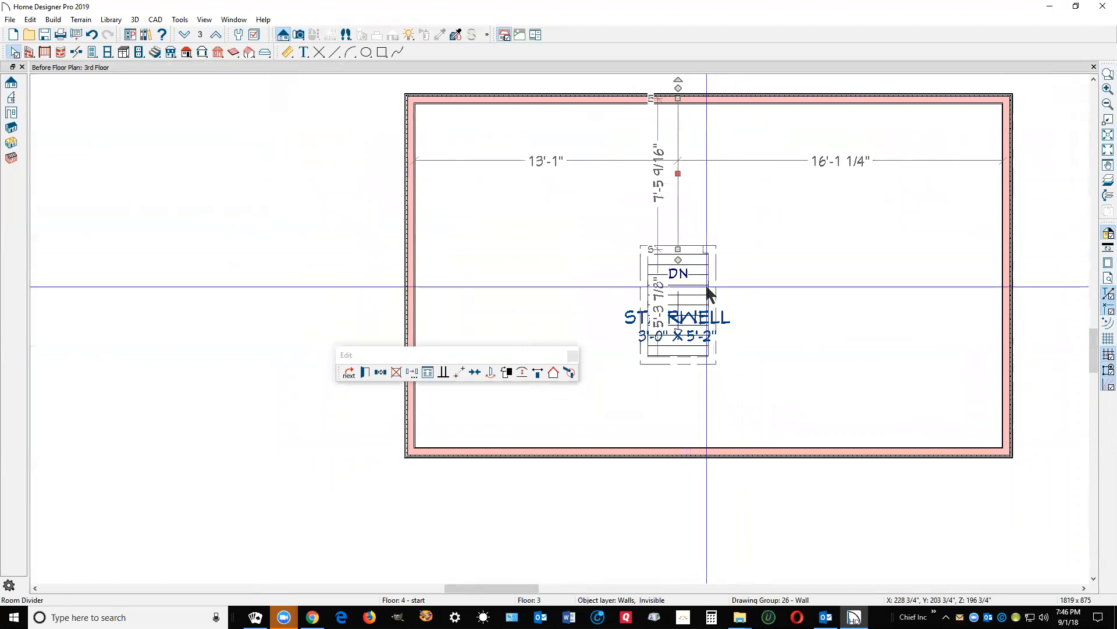
key(Escape)
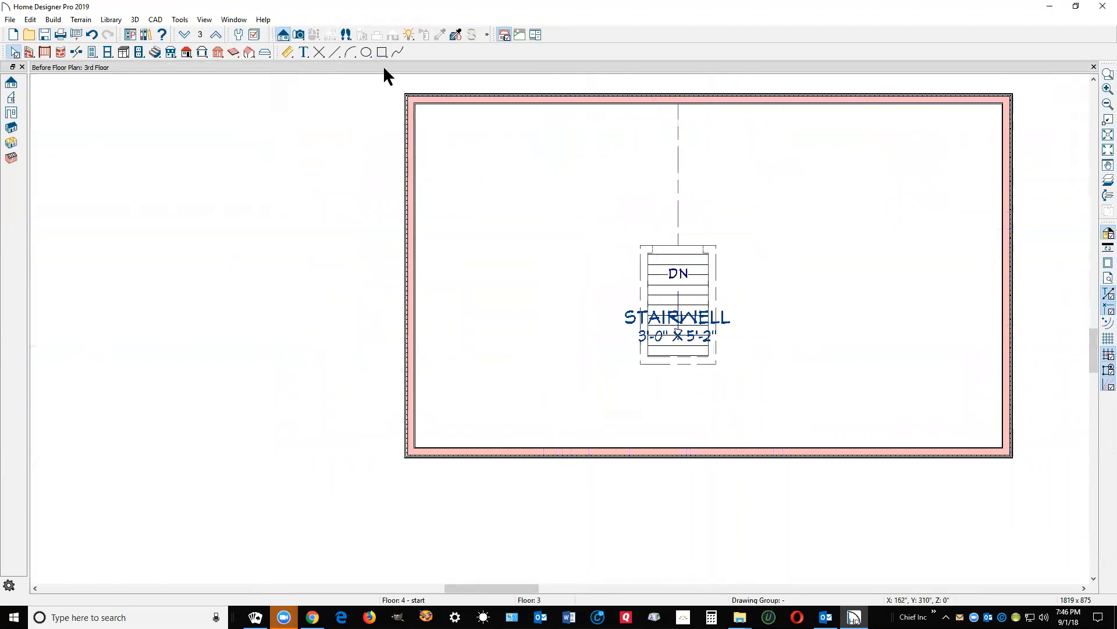
Step: Open a Doll House view with Show Lower Floors in Floor Overviews turned off
click(599, 229)
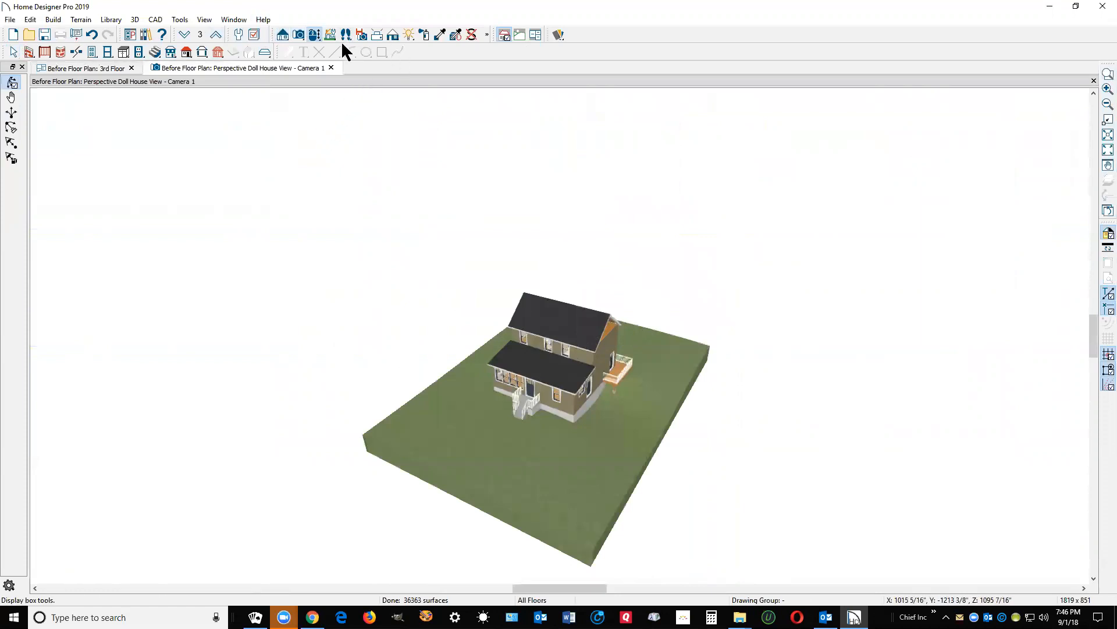
click(377, 35)
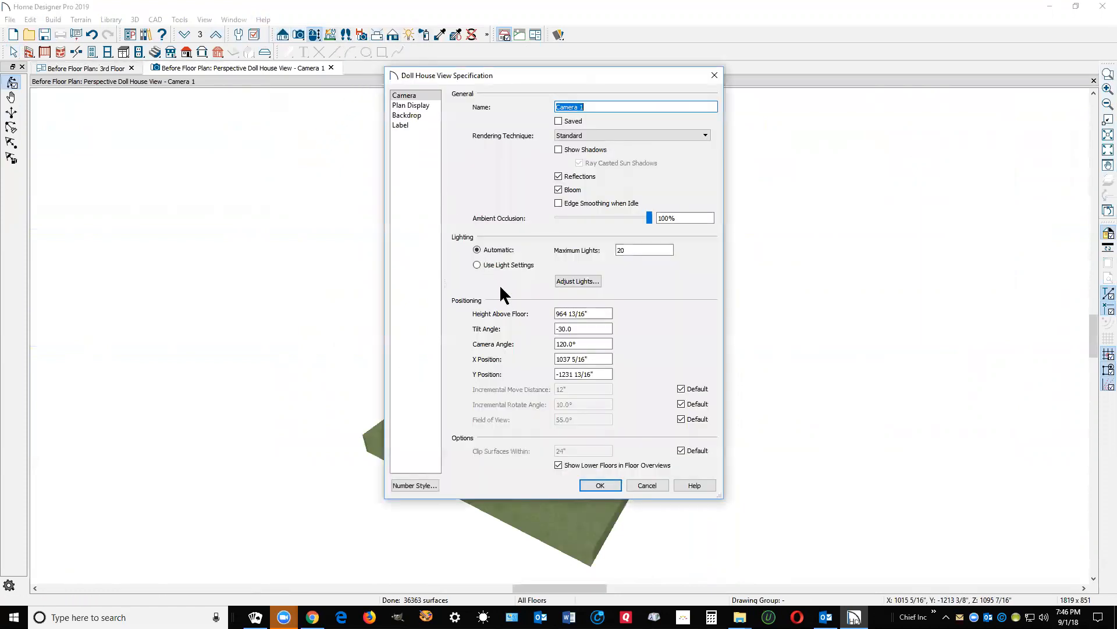
click(569, 464)
click(600, 486)
Step: Tilt and zoom to inspect the 3rd floor's stairwell opening, then close the view
drag(569, 401, 545, 367)
scroll(554, 304, up, 5)
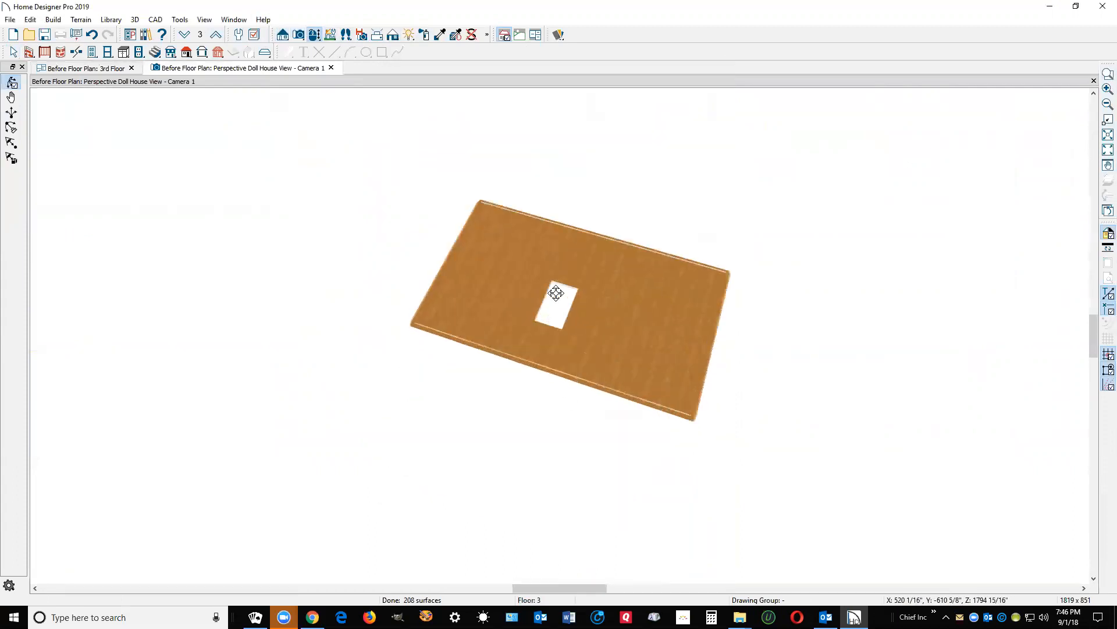
scroll(556, 293, up, 5)
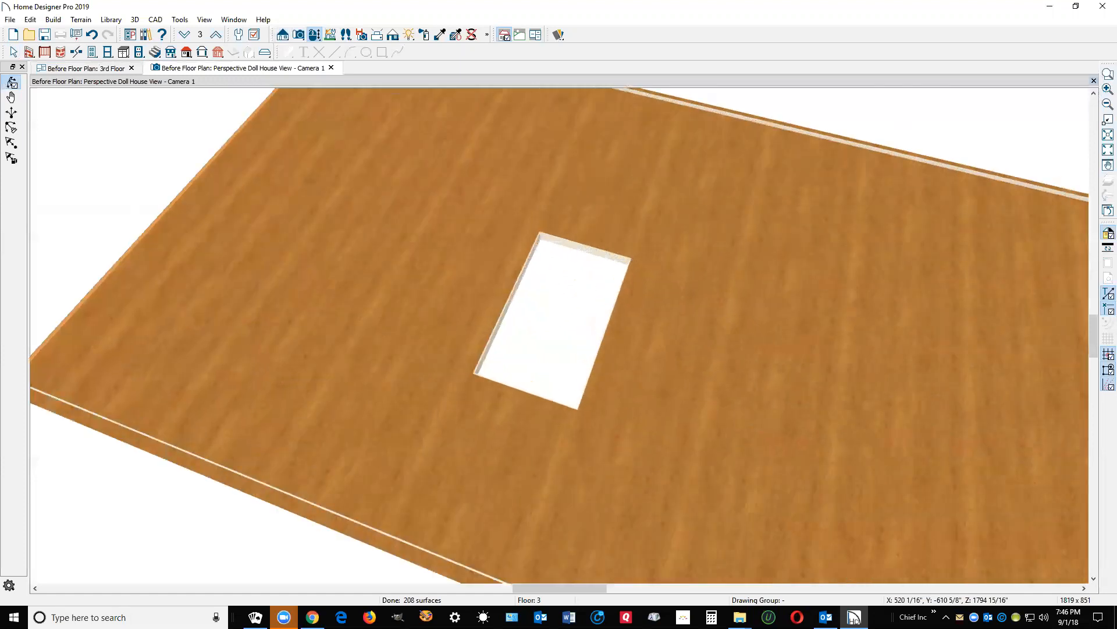
click(1094, 81)
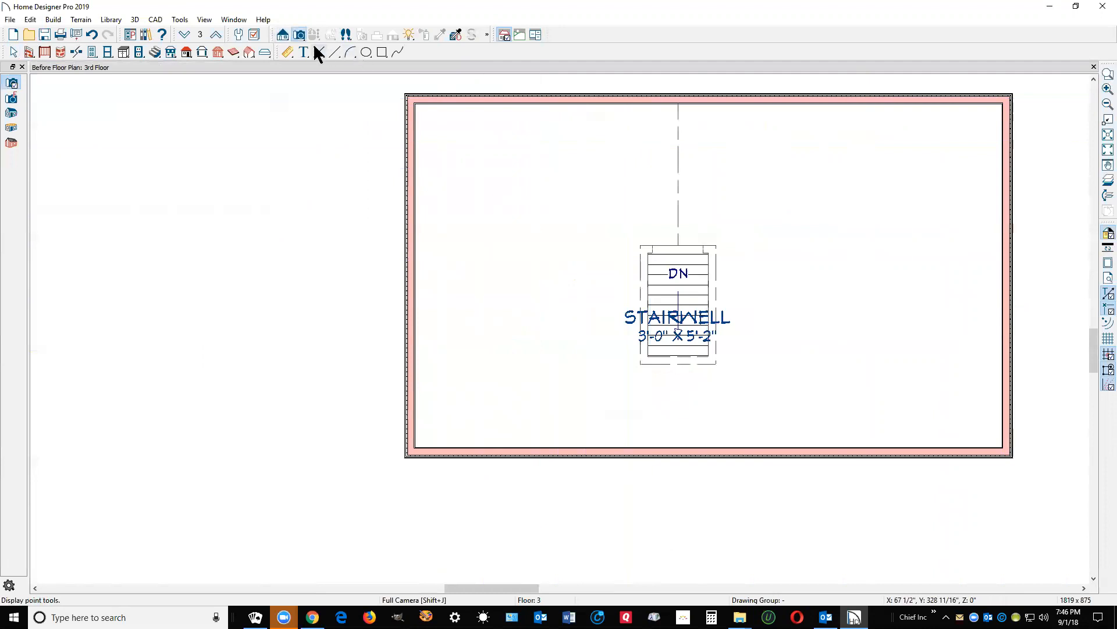
Step: On the 2nd floor, place a camera from the hall toward the stairs and look around
click(186, 36)
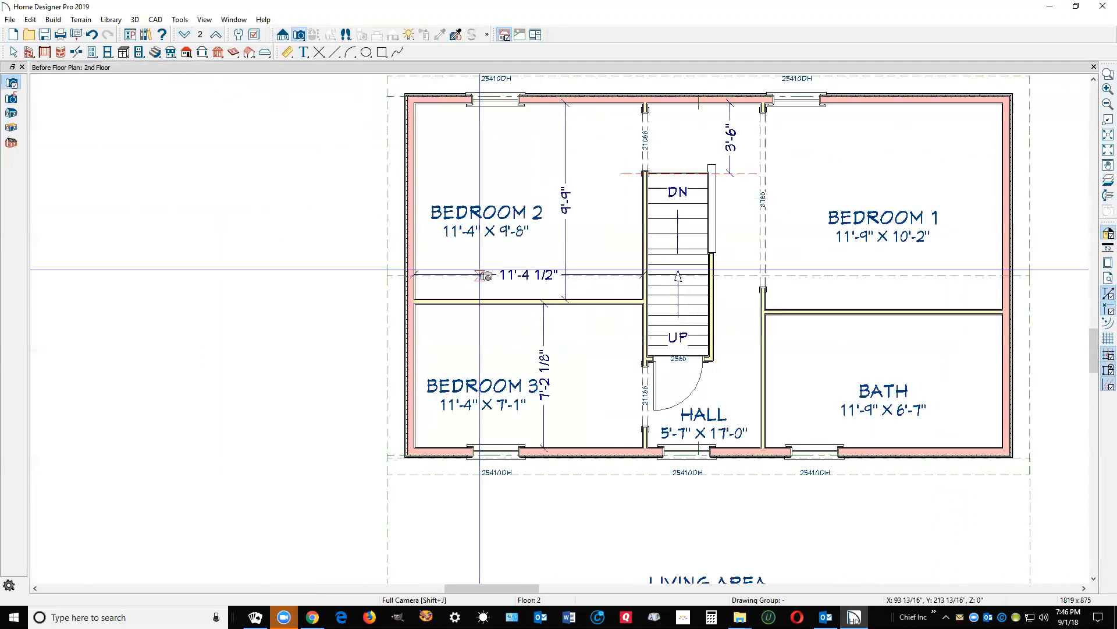
drag(748, 433, 711, 336)
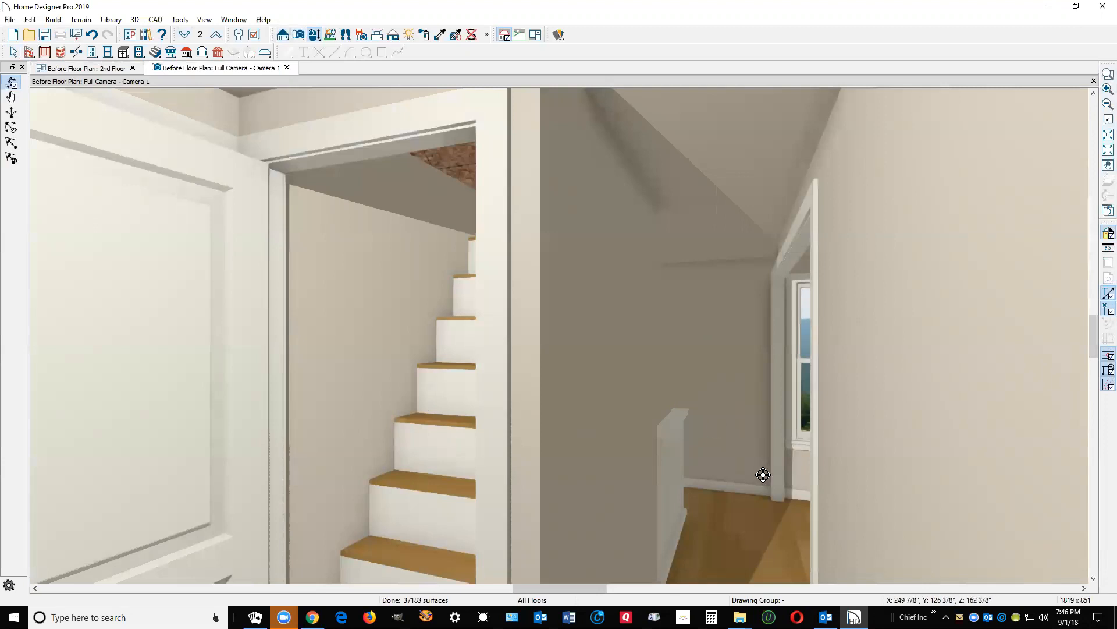
key(Right)
key(Up)
key(Up)
key(Up)
key(Up)
key(Up)
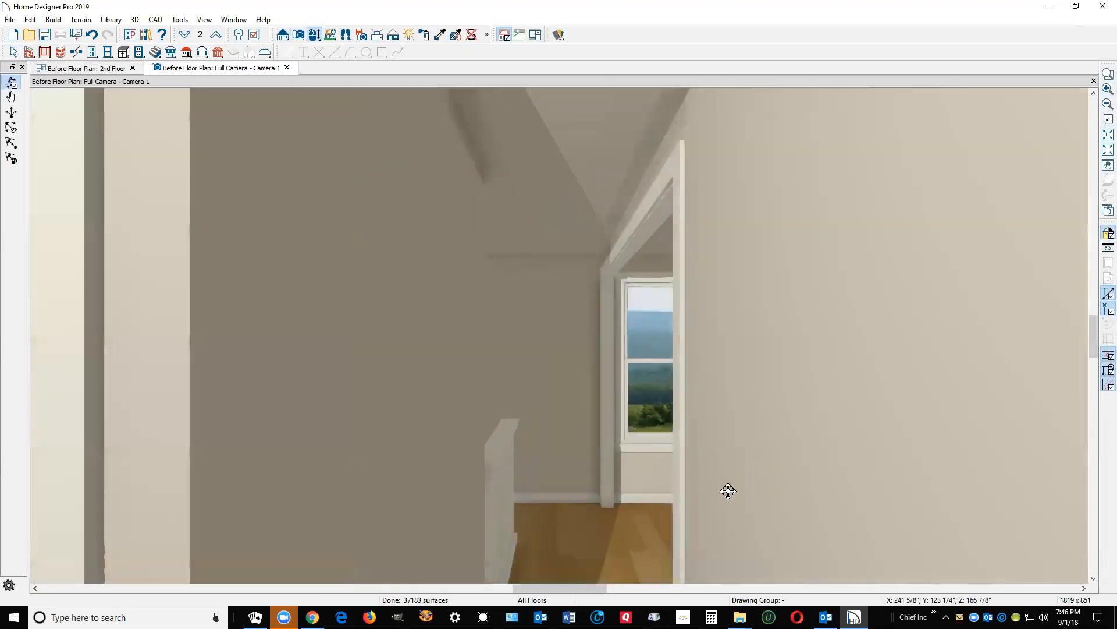
key(Up)
key(Up)
key(Up)
key(Up)
key(Up)
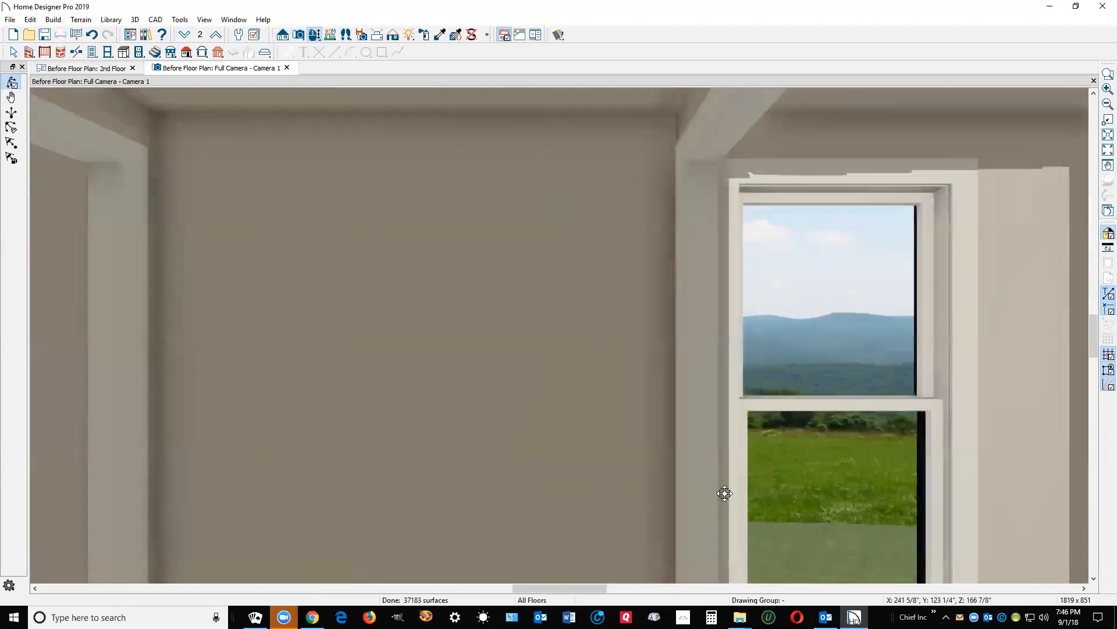
key(Left)
key(Left)
key(Left)
key(Left)
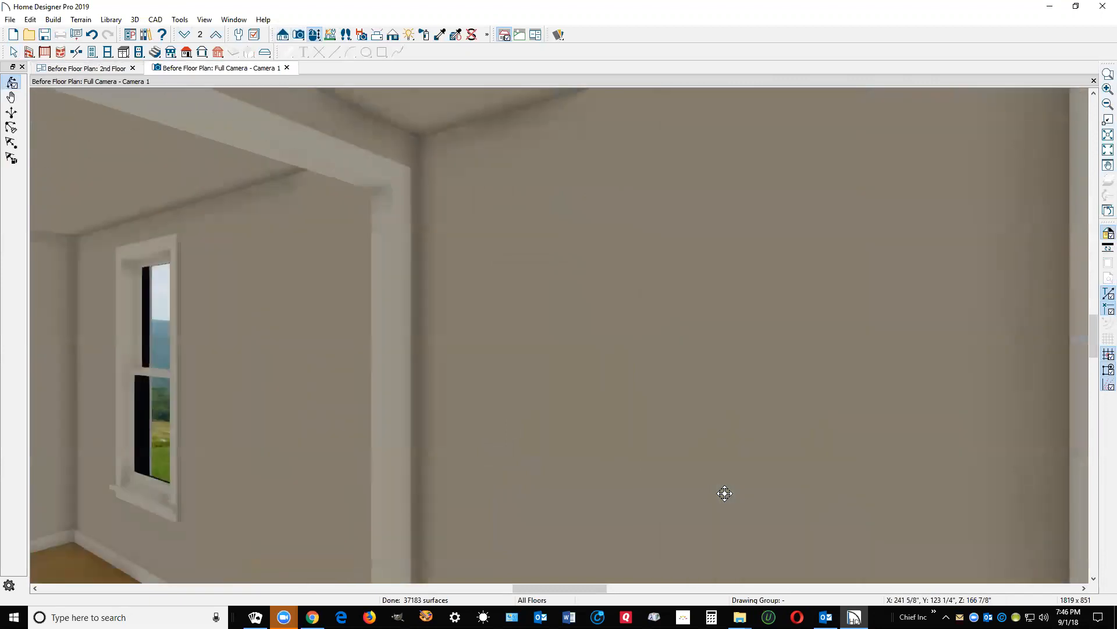
key(Left)
key(Left)
key(Left)
key(Left)
key(Left)
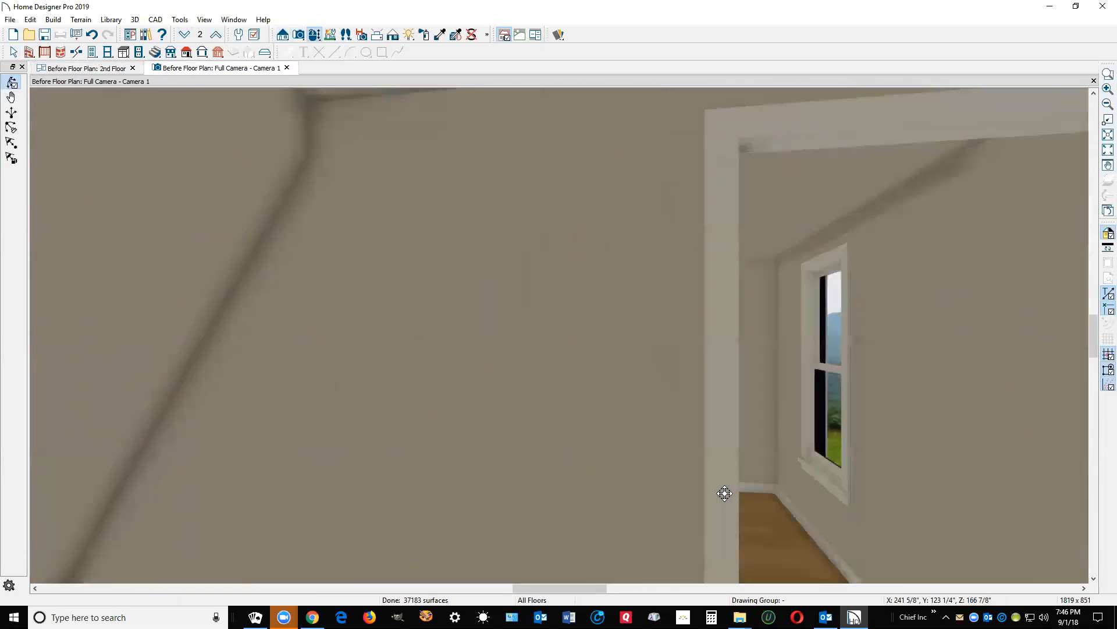
key(Left)
key(Left)
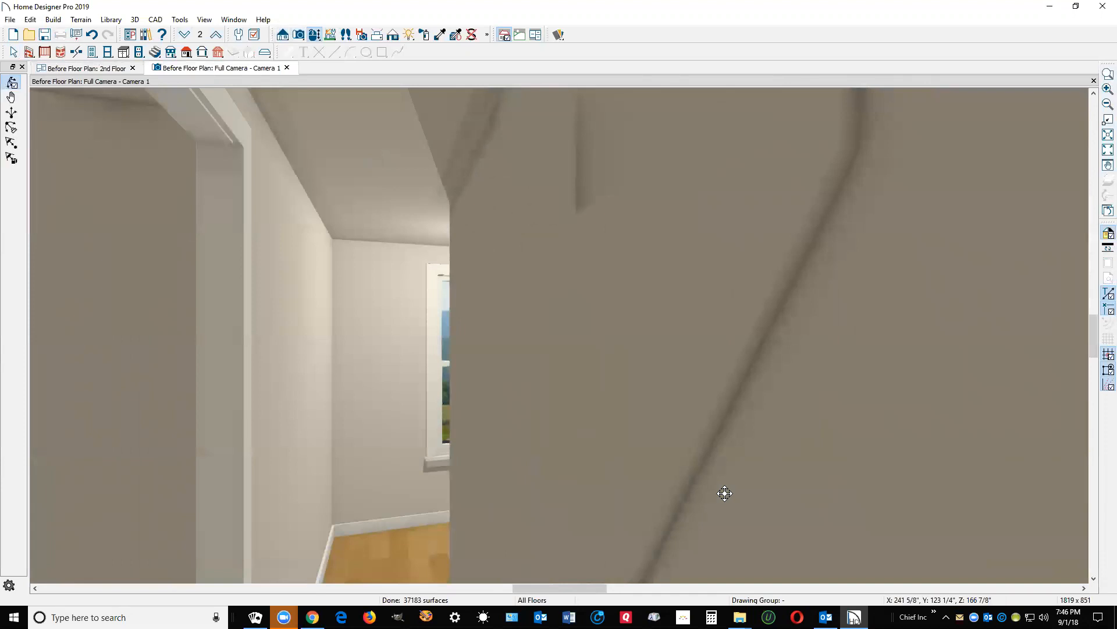
key(Right)
key(Right)
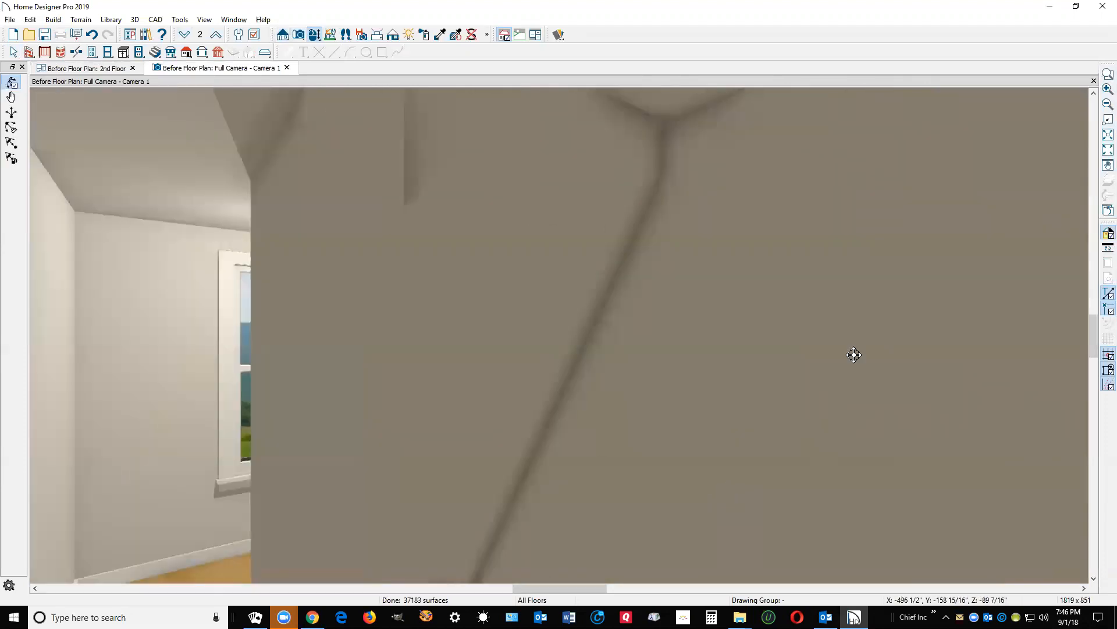
click(1093, 81)
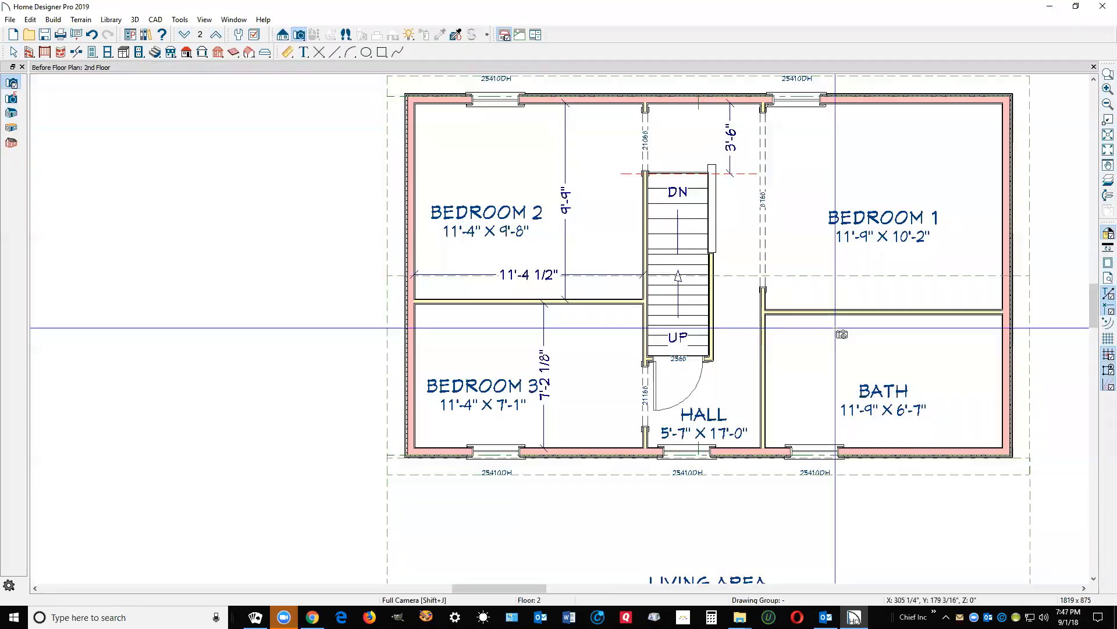
Step: Place a new stairwell camera and tilt it up toward the ceiling, then return to the plan
drag(680, 141, 681, 313)
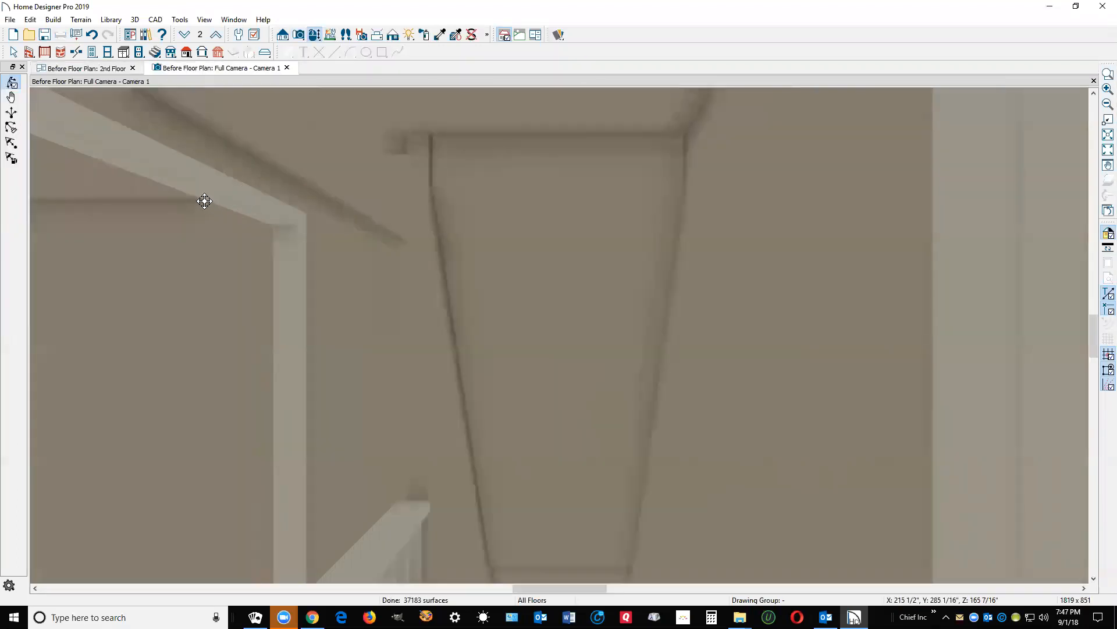
click(11, 128)
drag(630, 157, 751, 202)
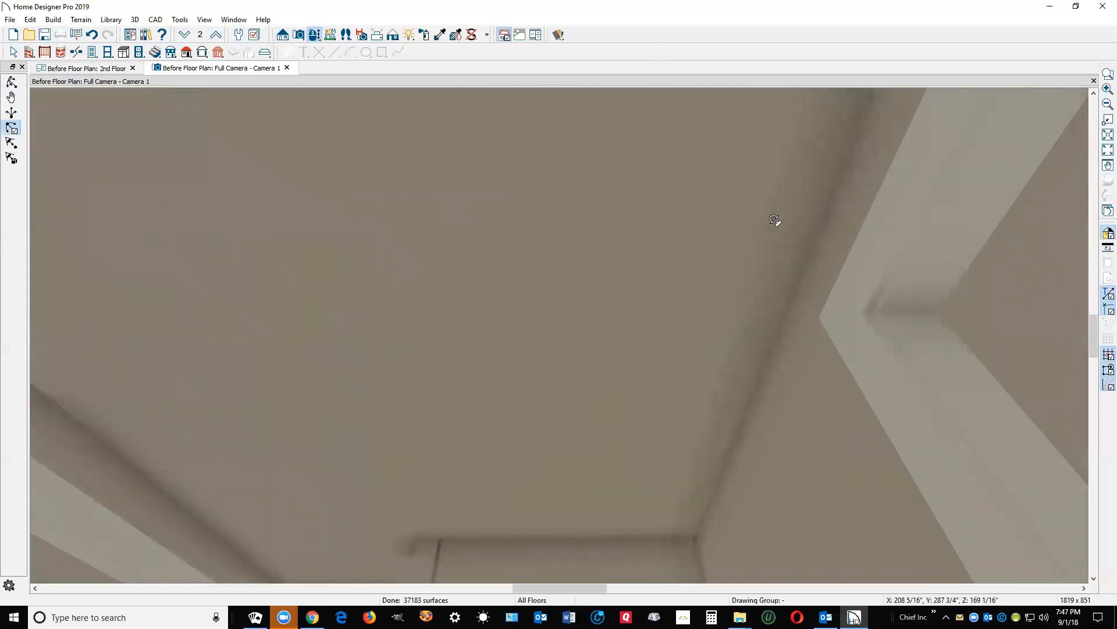
key(ctrl+Tab)
key(space)
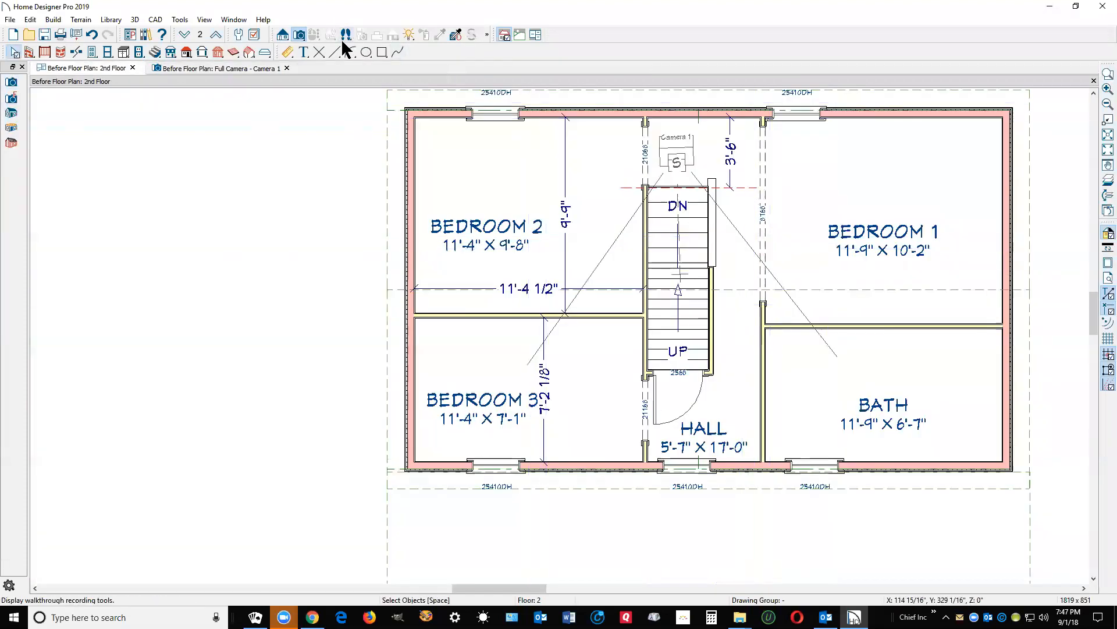
Step: On the 3rd floor, review the Railing Specification for all four stairwell railings, then return to the camera
click(215, 35)
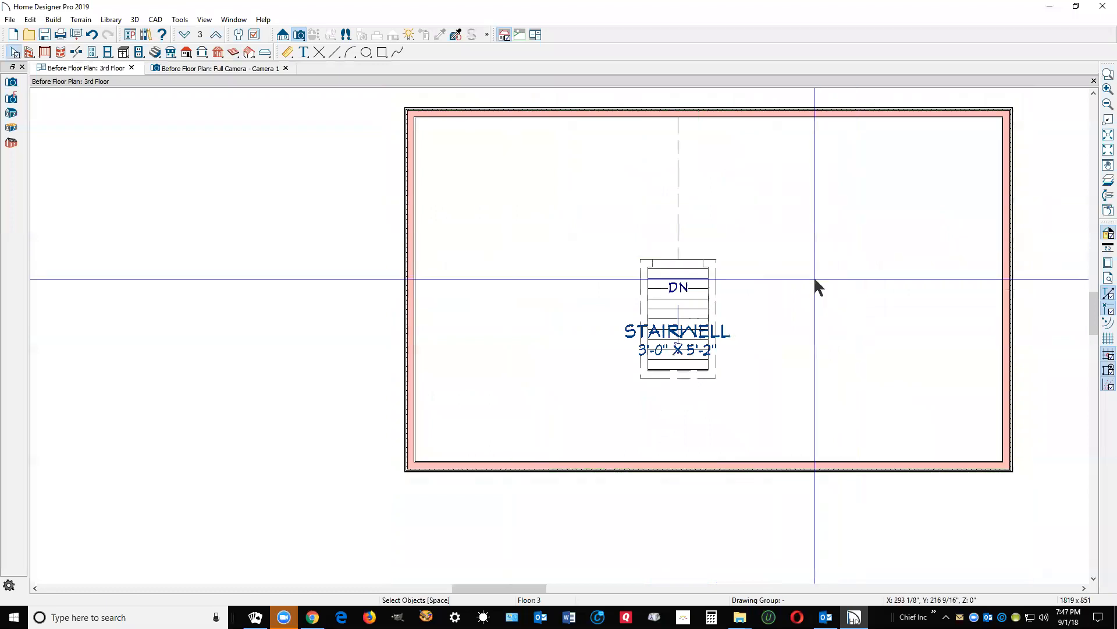
click(716, 279)
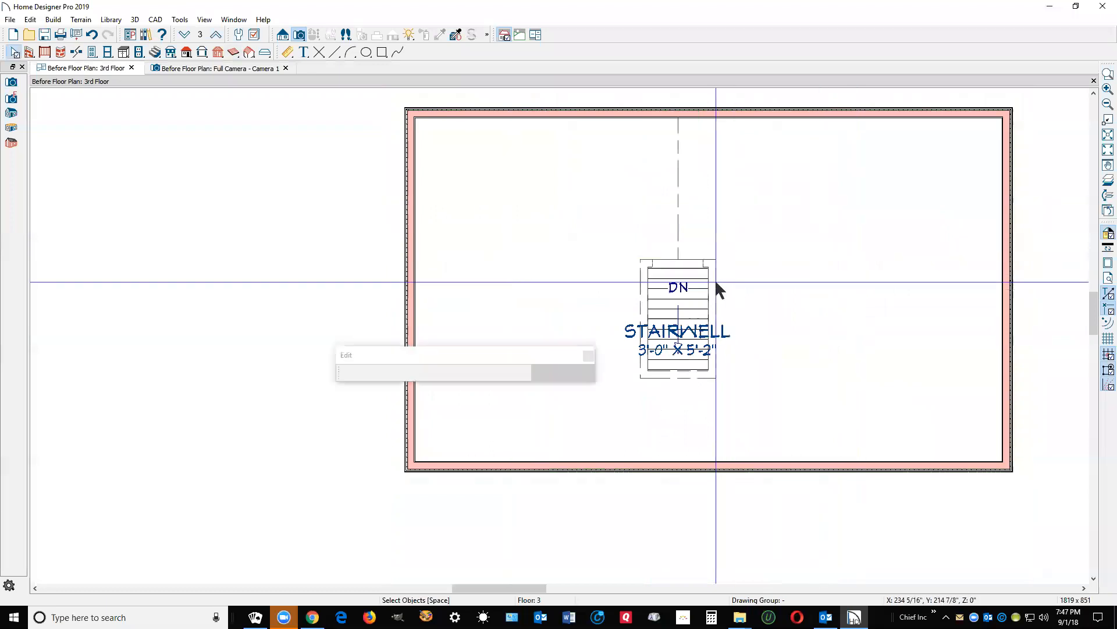
shift+click(681, 378)
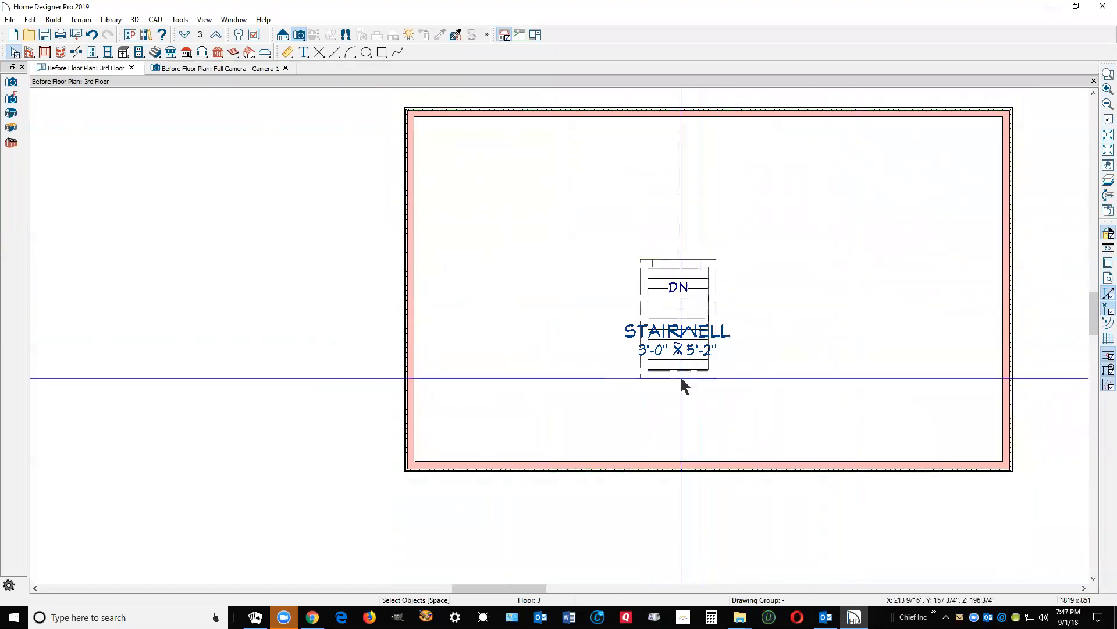
shift+click(646, 303)
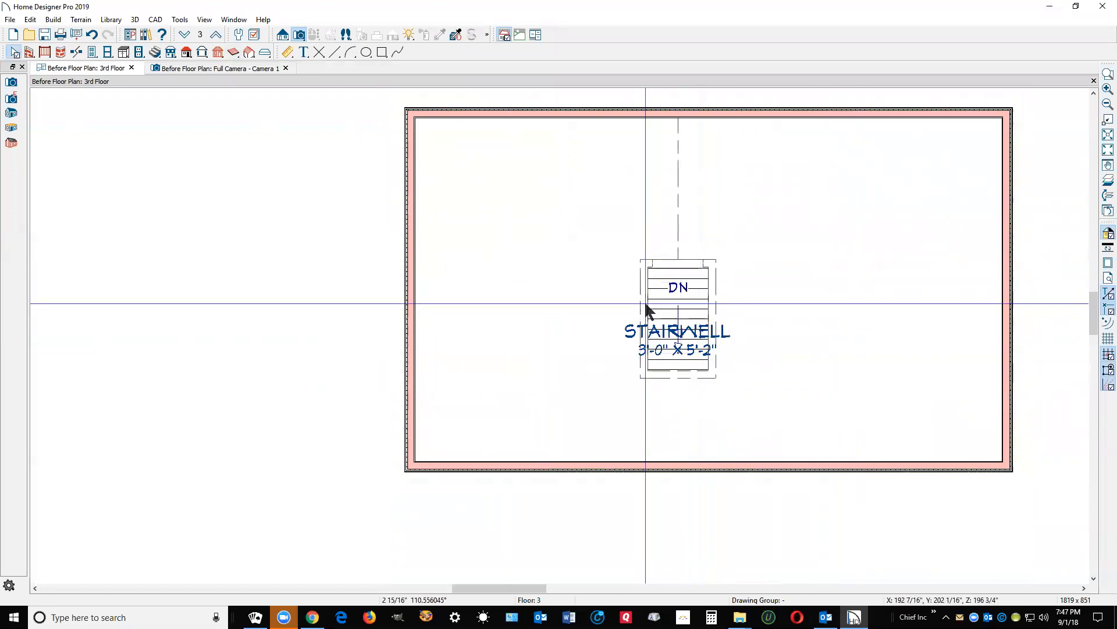
shift+click(707, 265)
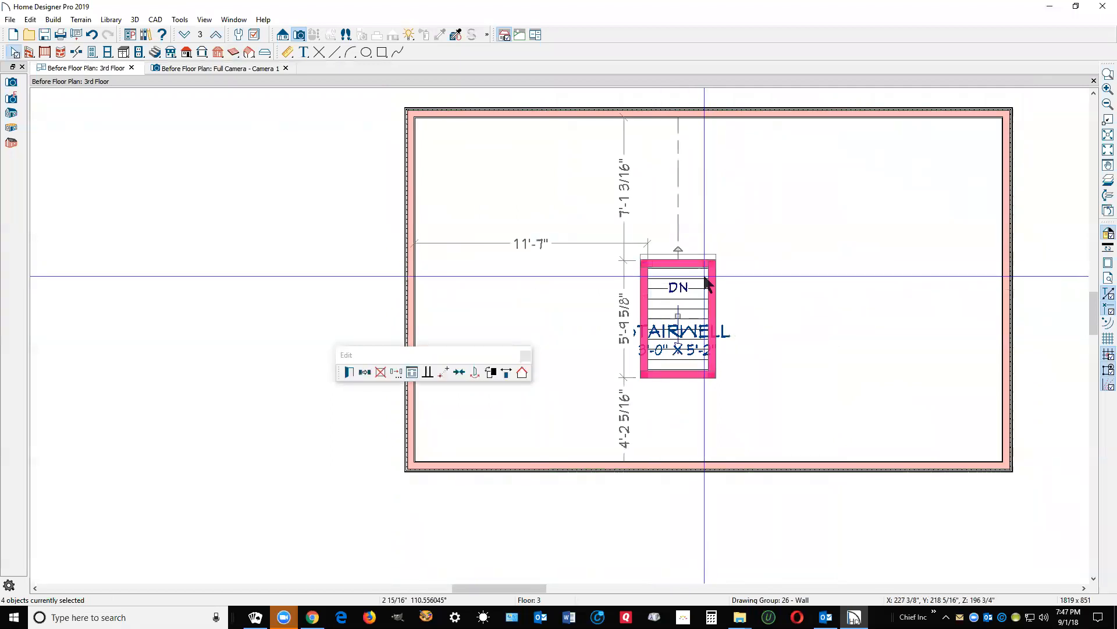
click(348, 371)
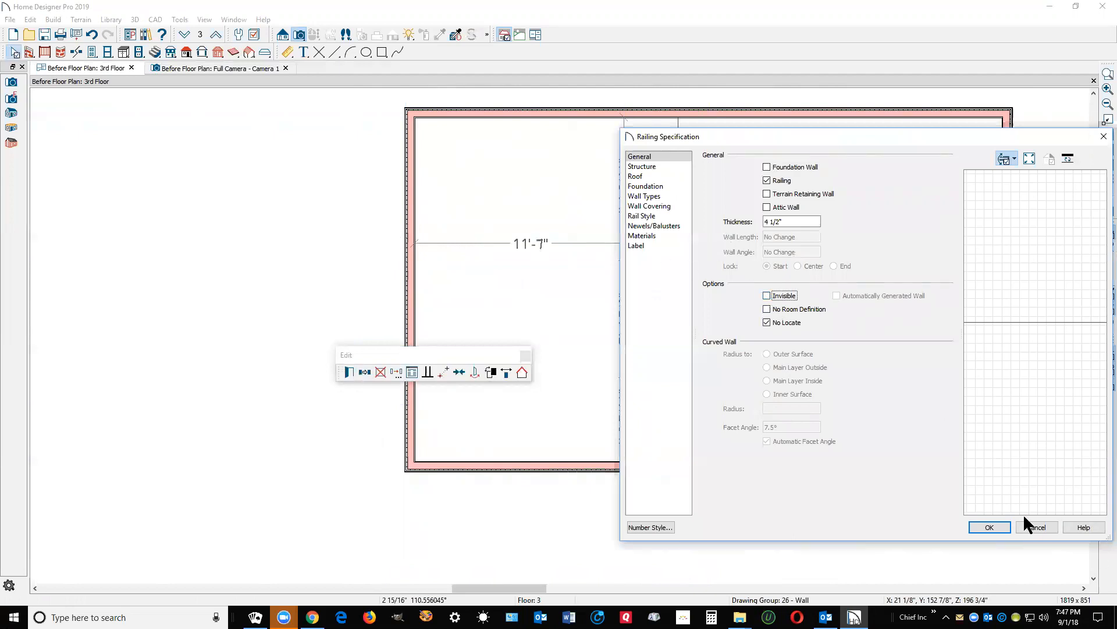
click(996, 526)
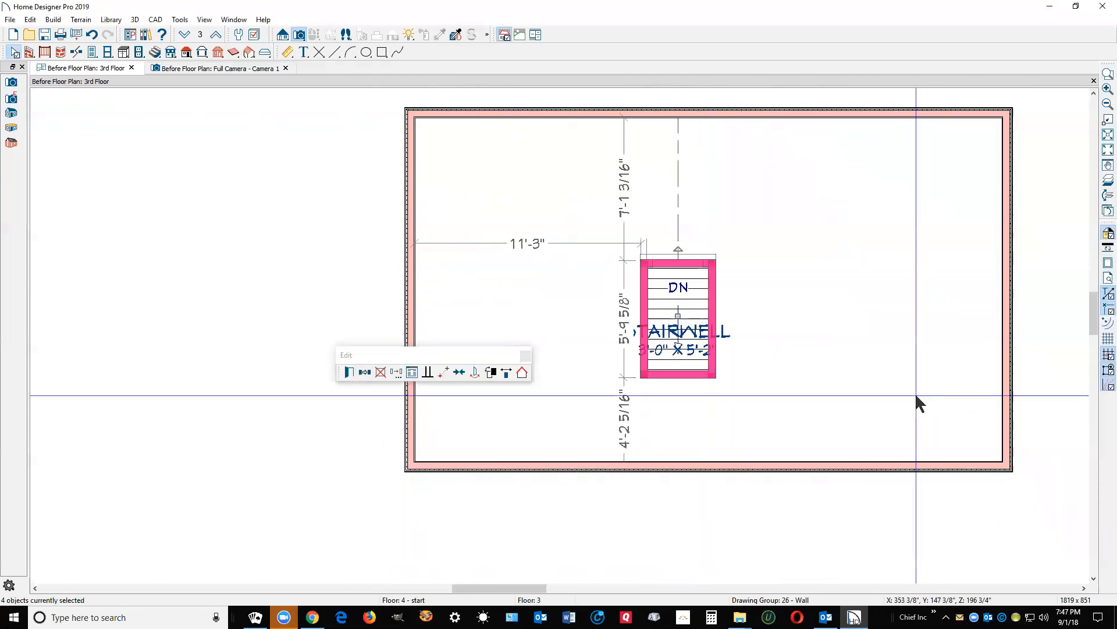
key(ctrl+Tab)
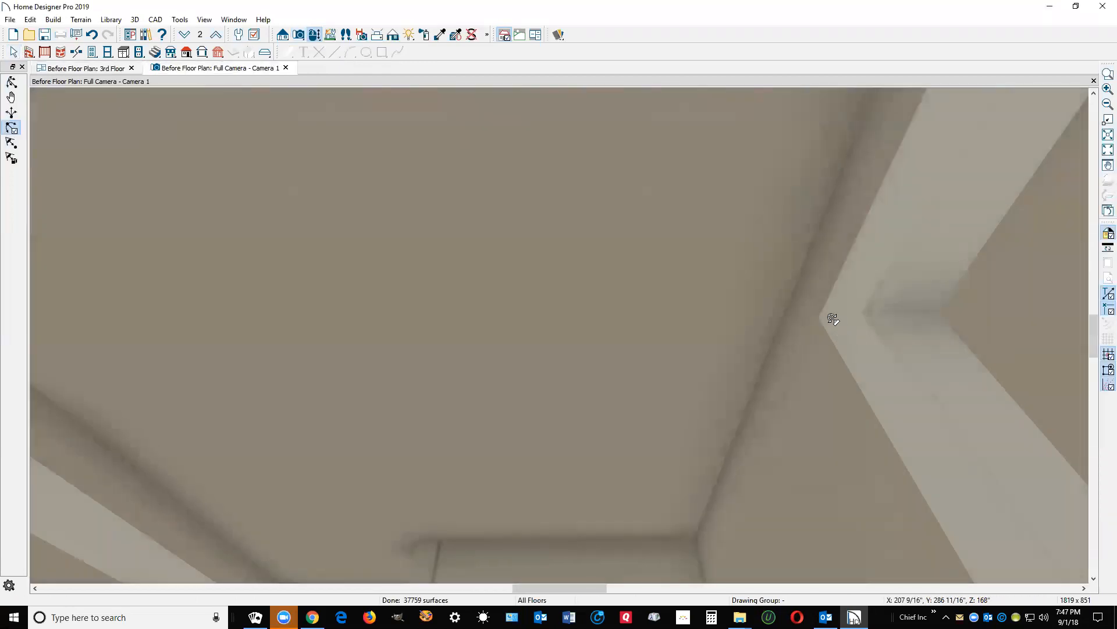
Step: Zoom the Camera 1 stairwell view in and out, then close it
scroll(834, 320, down, 4)
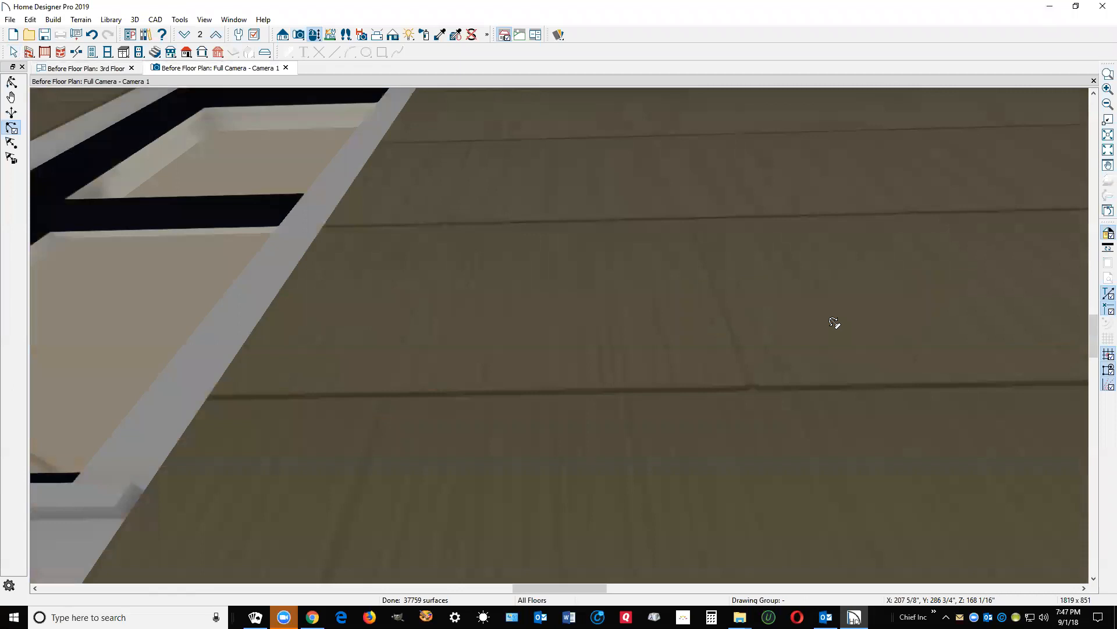
scroll(834, 321, up, 2)
scroll(834, 322, down, 1)
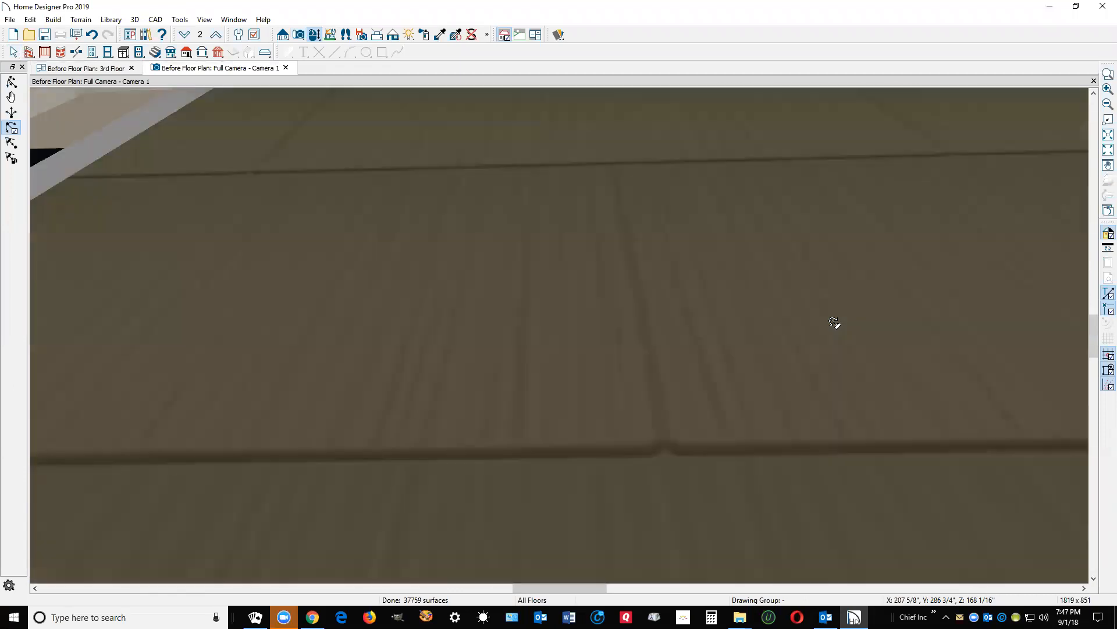
scroll(956, 201, up, 1)
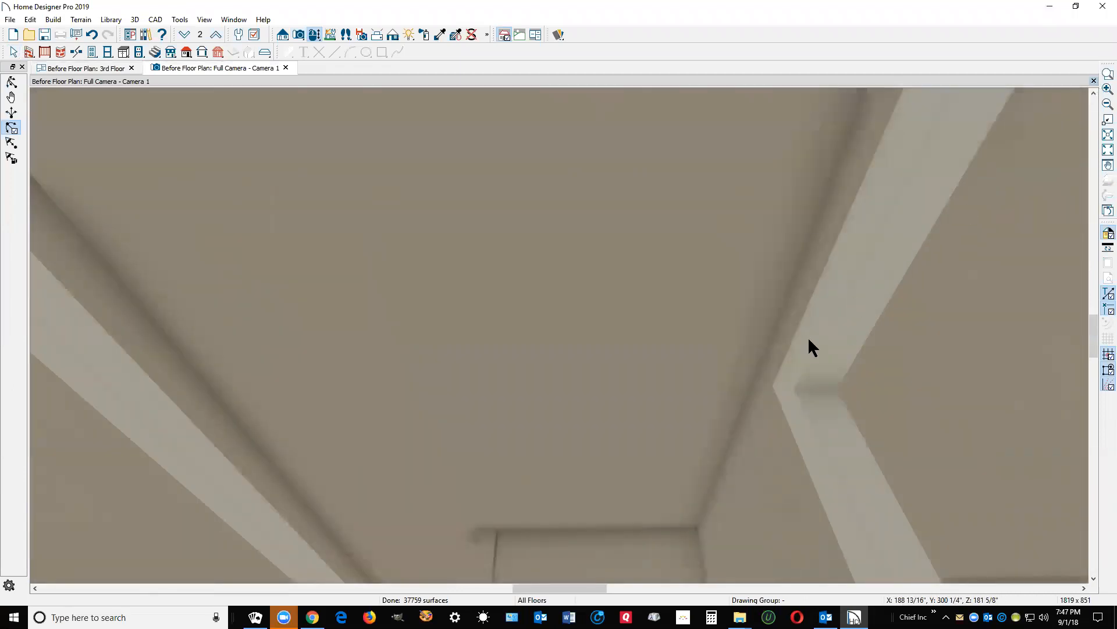
key(ctrl+w)
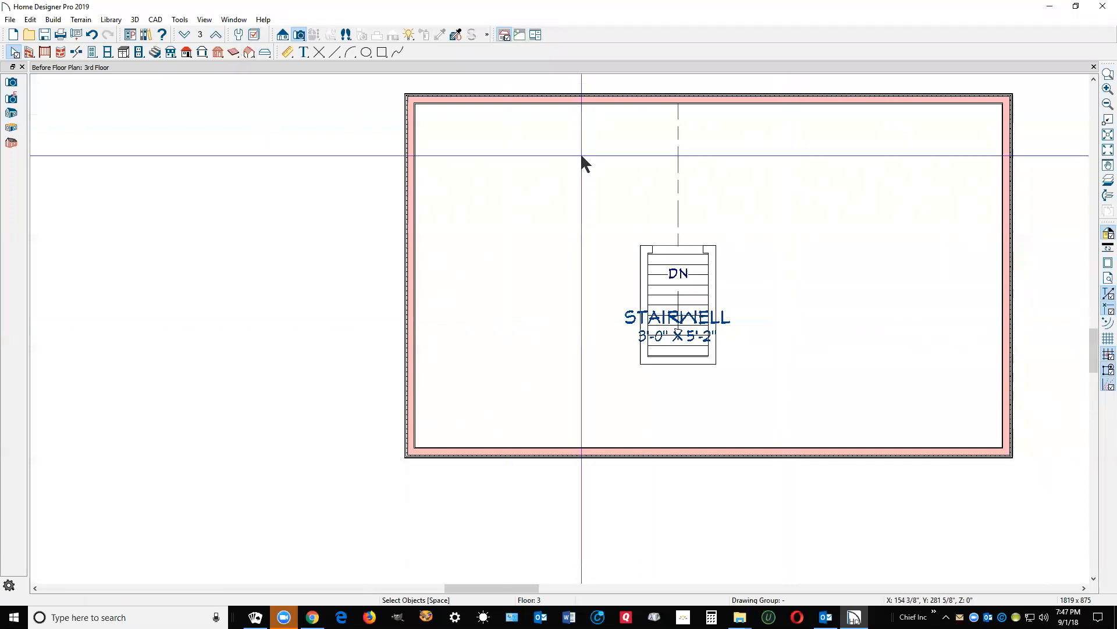
Step: Place a Full Camera on the 3rd Floor aimed at the stairwell, moving up through the roof
click(299, 36)
drag(579, 181, 687, 288)
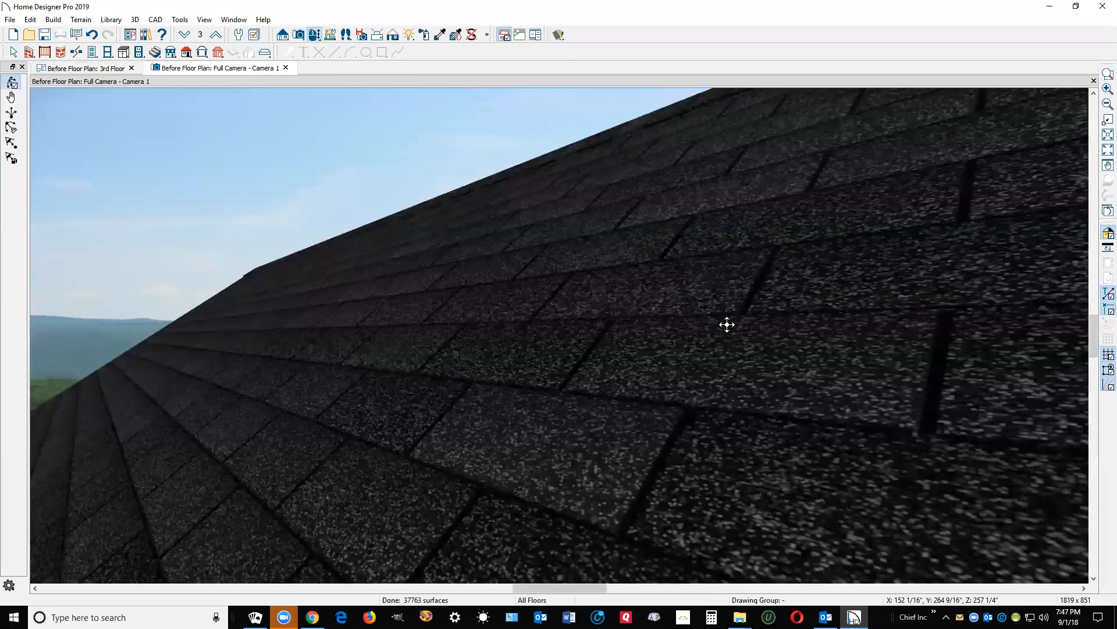
scroll(761, 357, up, 4)
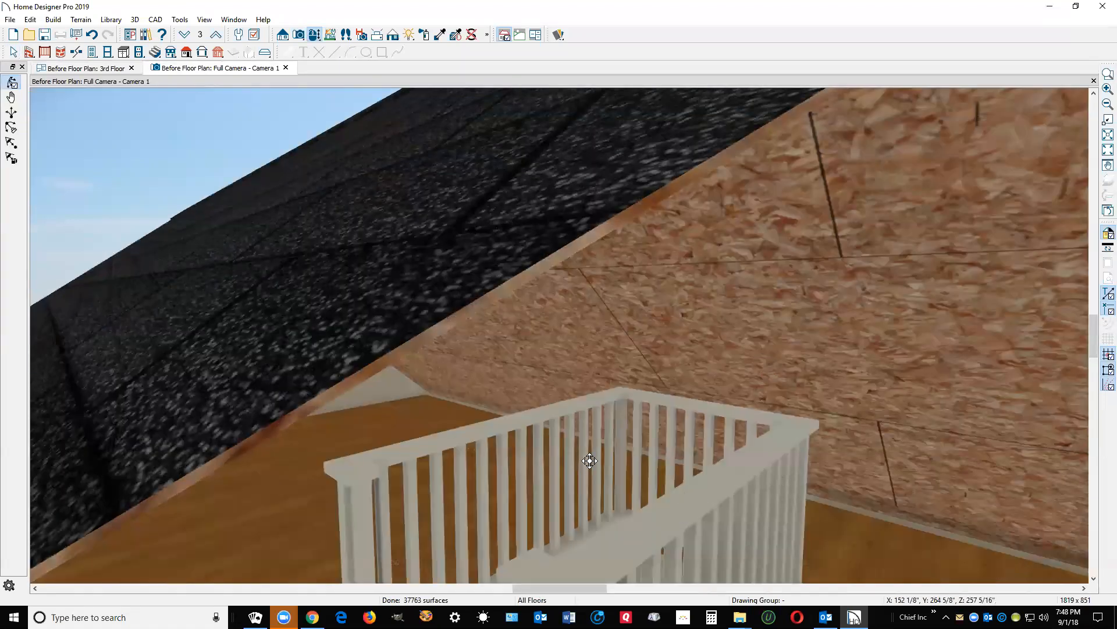
key(space)
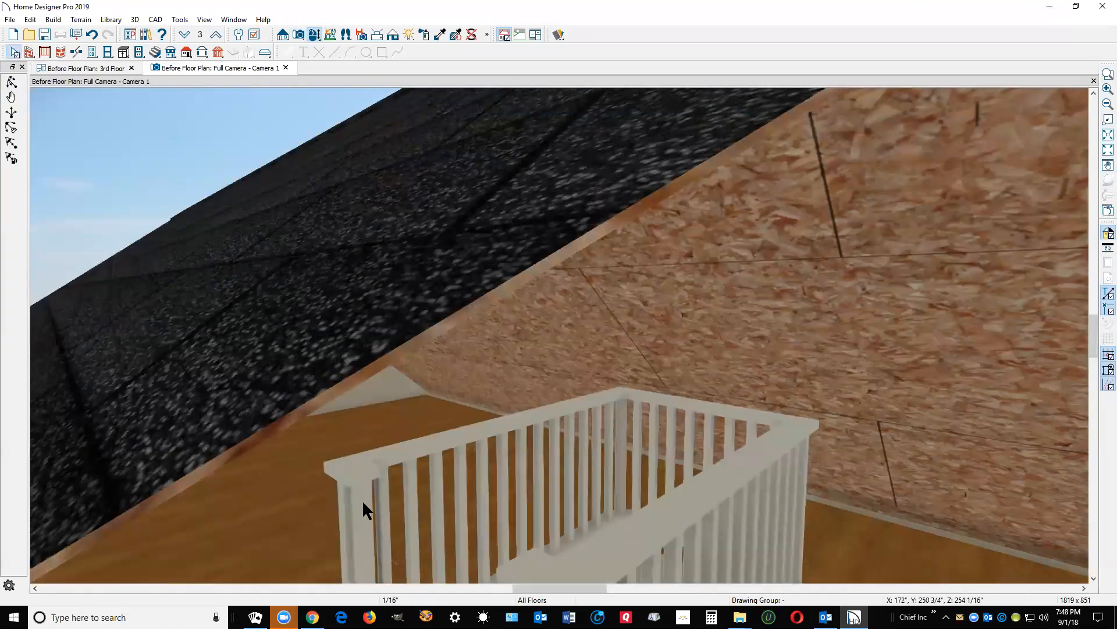
Step: Select two attic stairwell railings in Camera 1 and set them to Invisible
click(370, 498)
click(453, 434)
click(688, 405)
shift+click(725, 484)
click(351, 372)
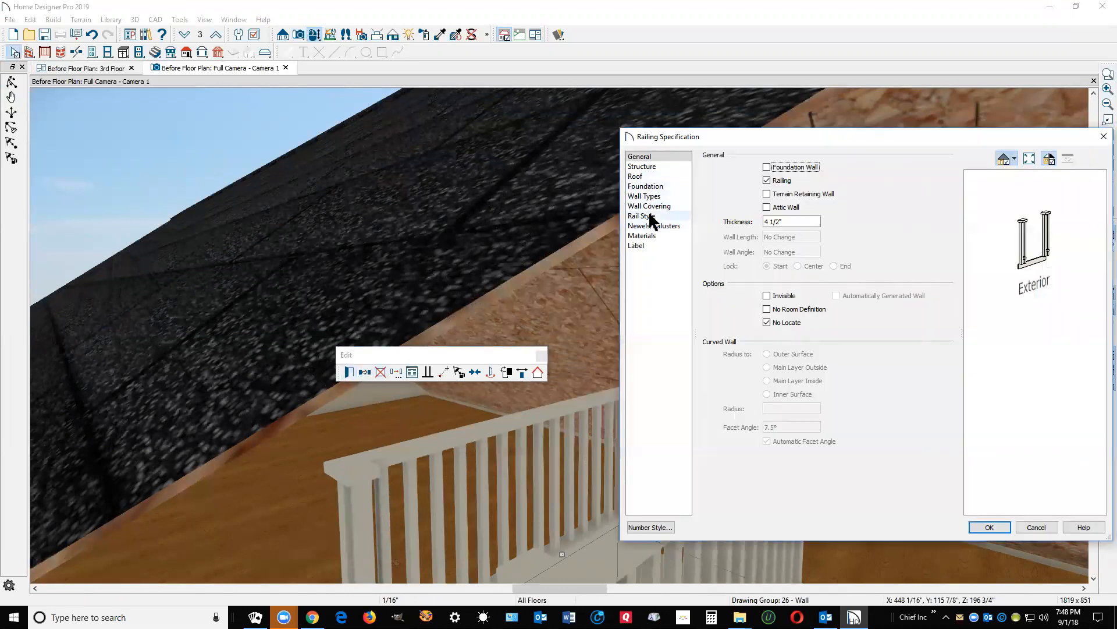
click(768, 296)
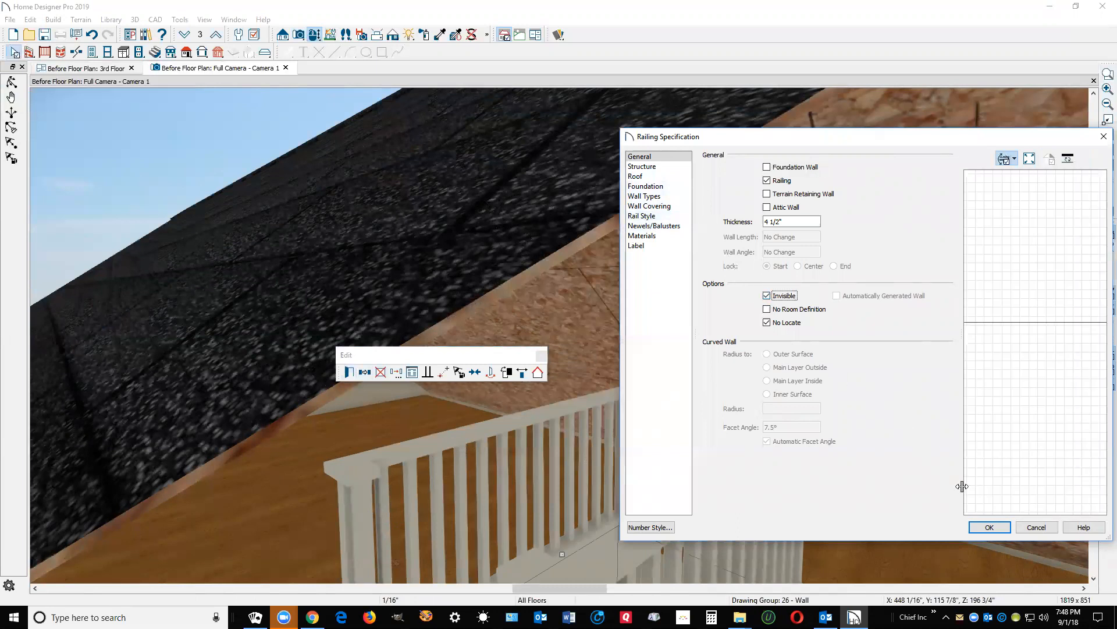
click(991, 526)
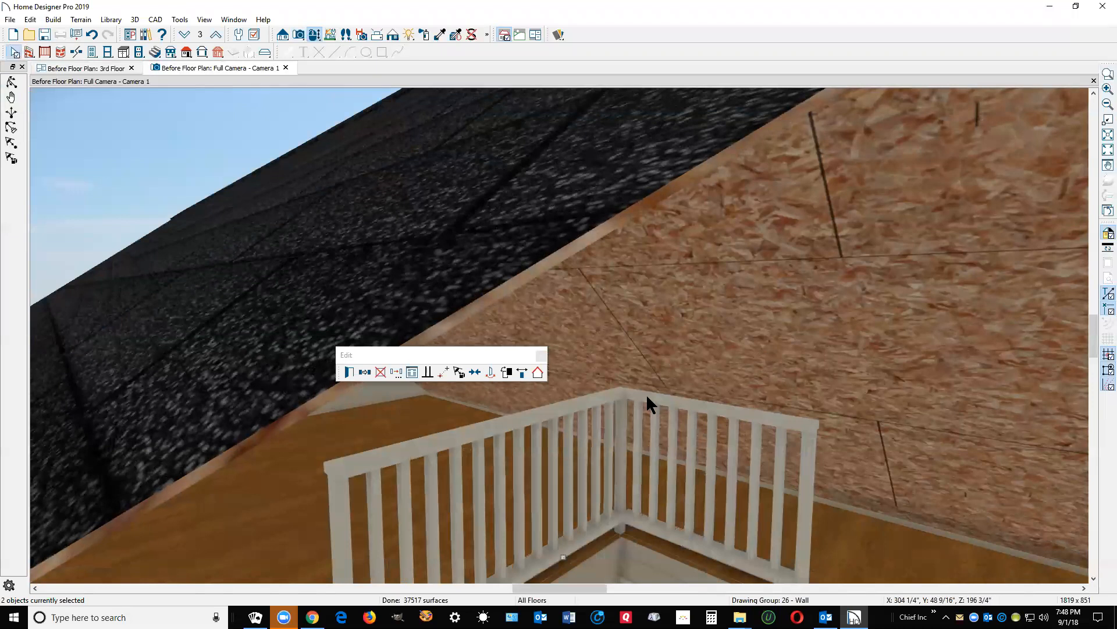
click(648, 396)
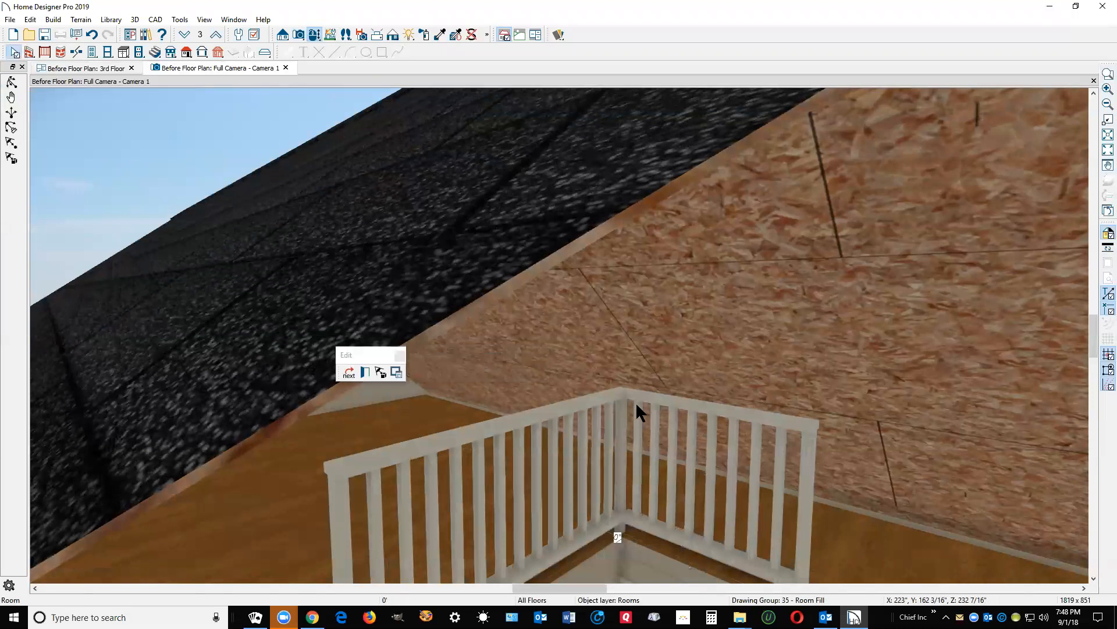
click(465, 420)
click(349, 372)
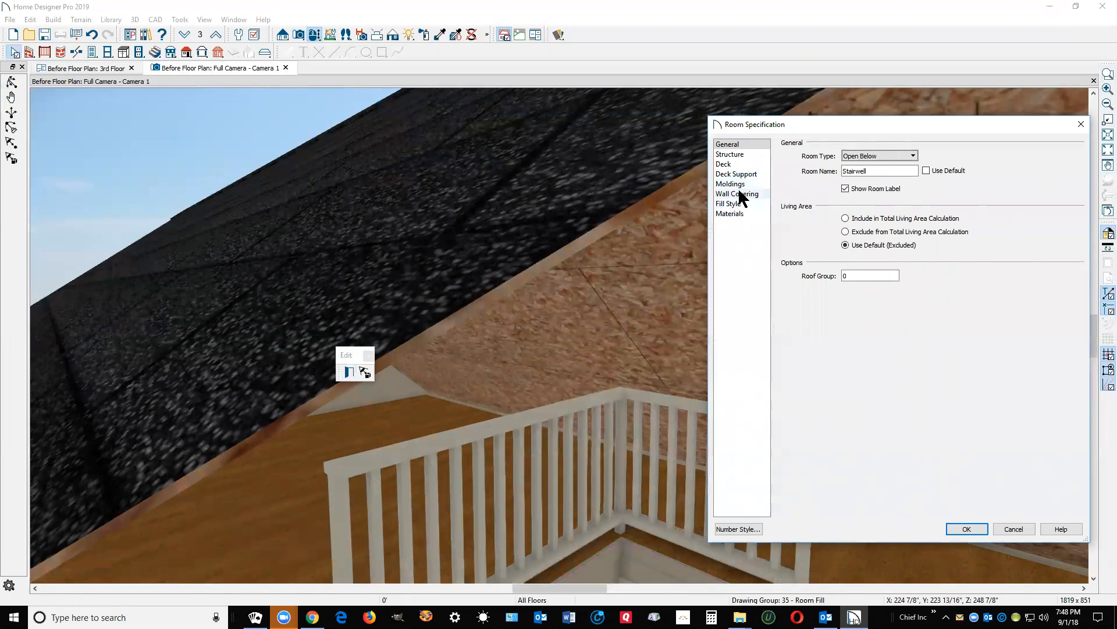
click(1013, 529)
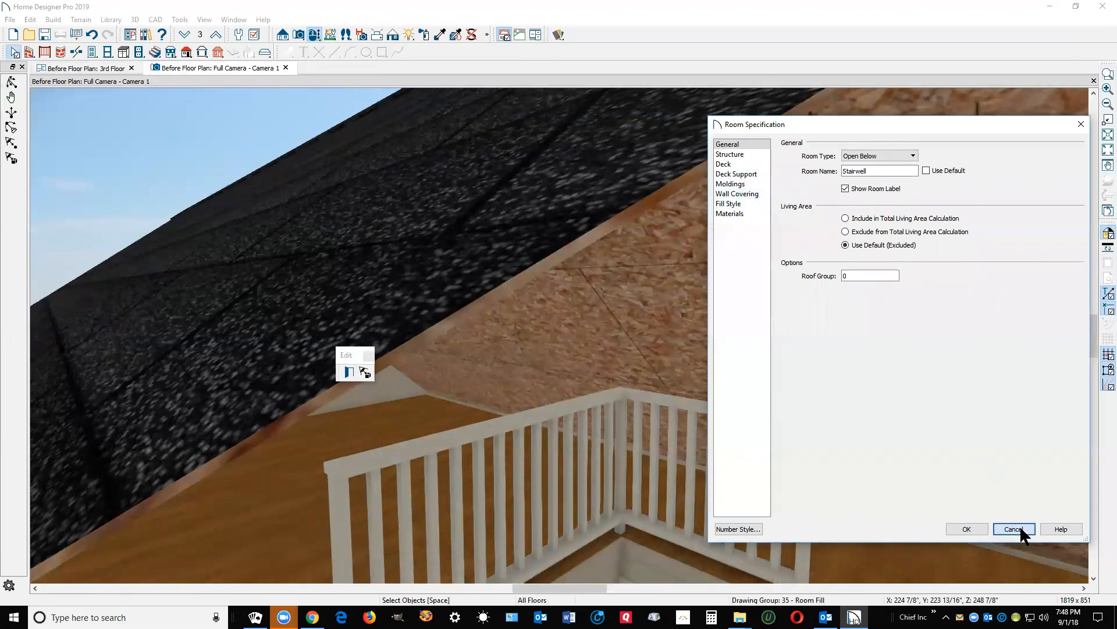
click(472, 432)
click(349, 371)
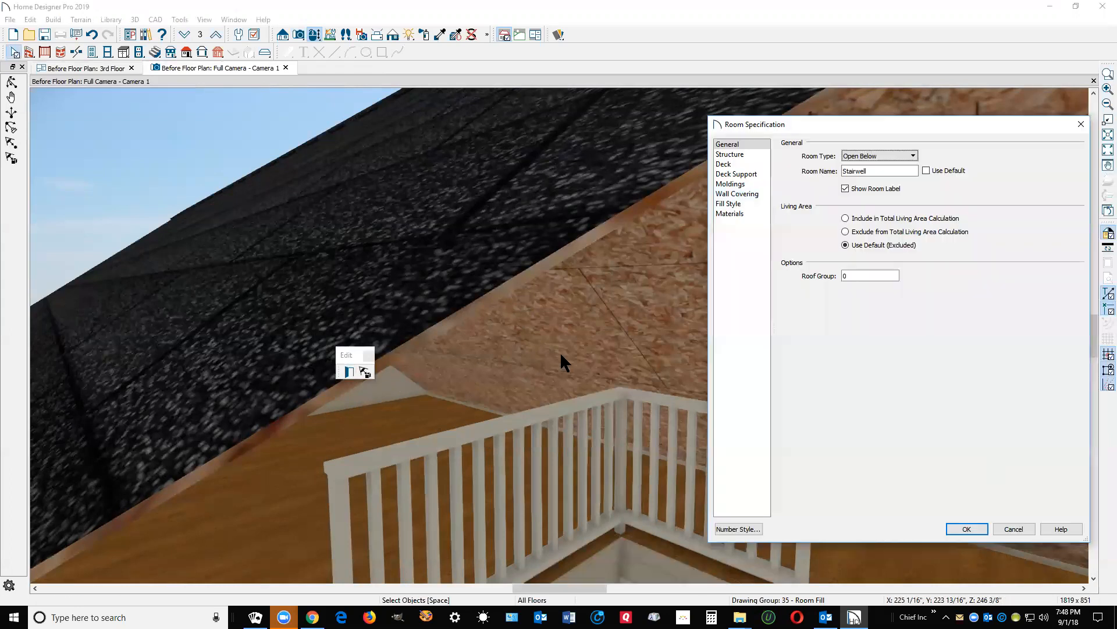
click(1013, 529)
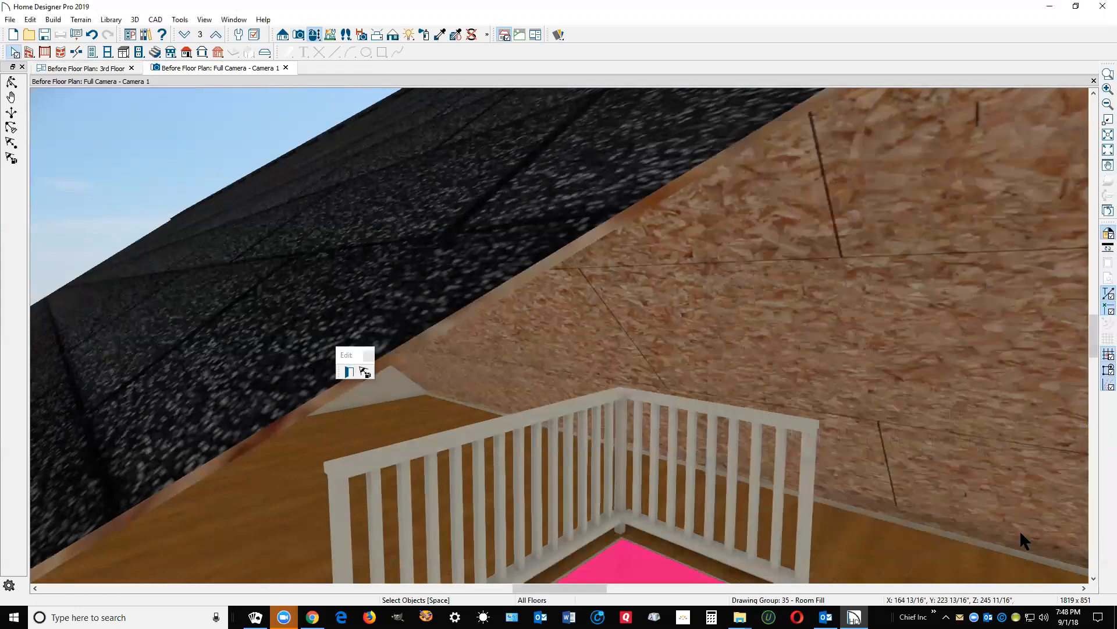
Step: In the 3rd Floor plan, set the right and bottom stairwell railings to Invisible, then return to Camera 1
key(ctrl+Tab)
key(space)
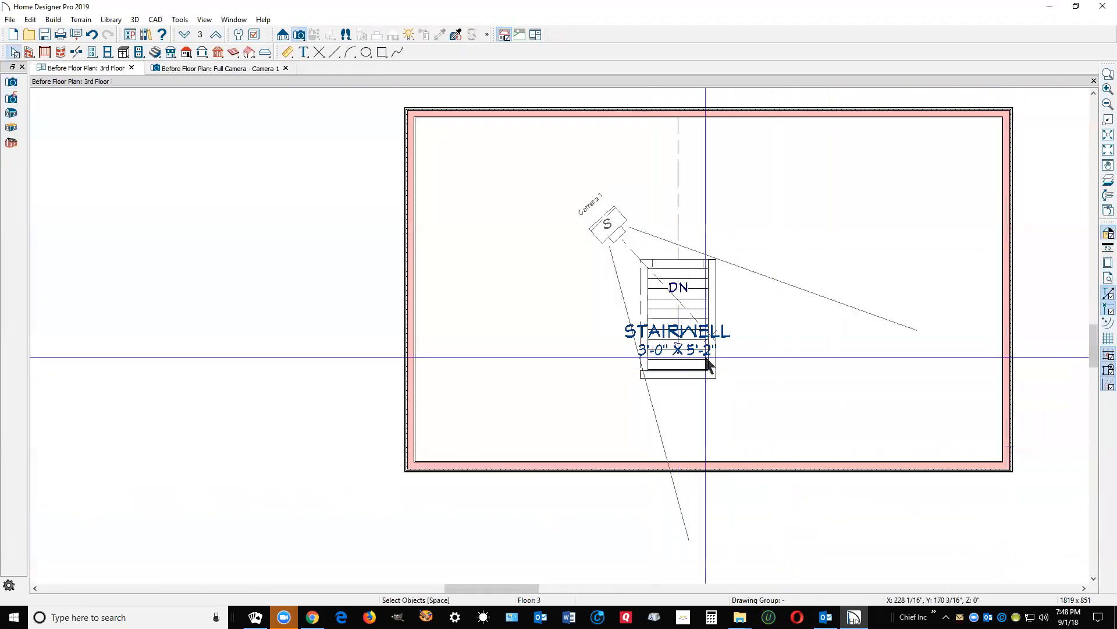
click(714, 314)
shift+click(681, 374)
click(348, 371)
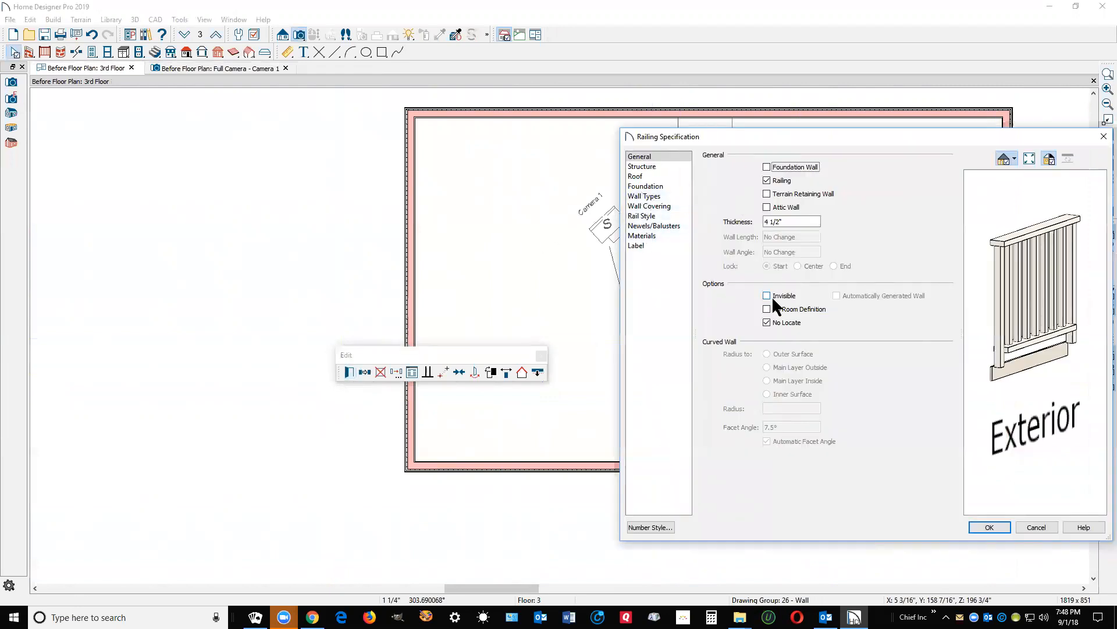
click(766, 296)
click(991, 522)
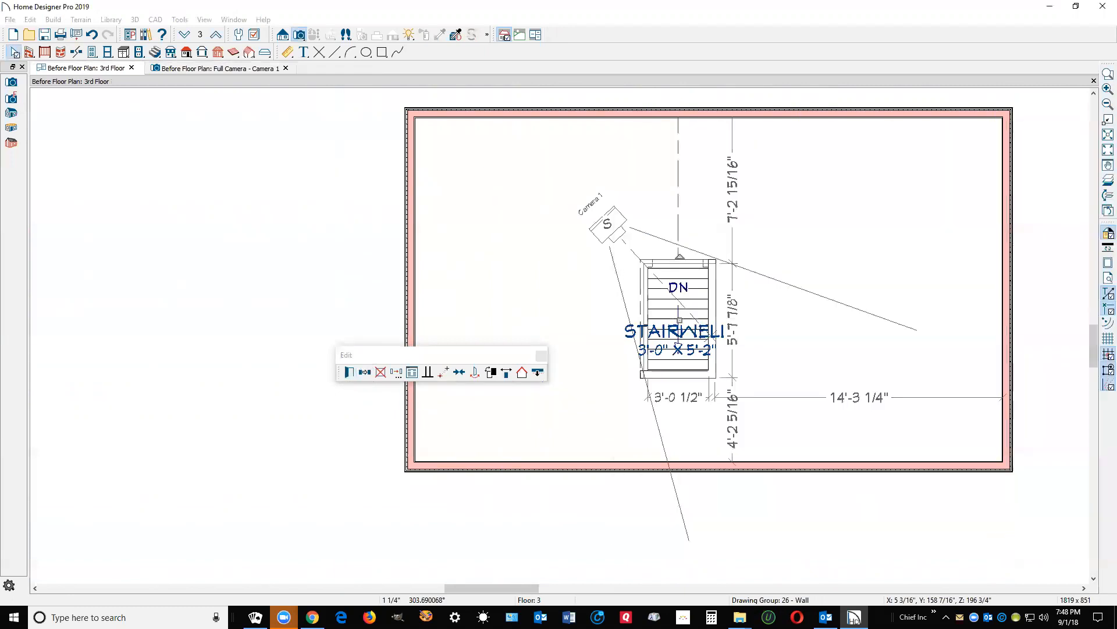
key(ctrl+Tab)
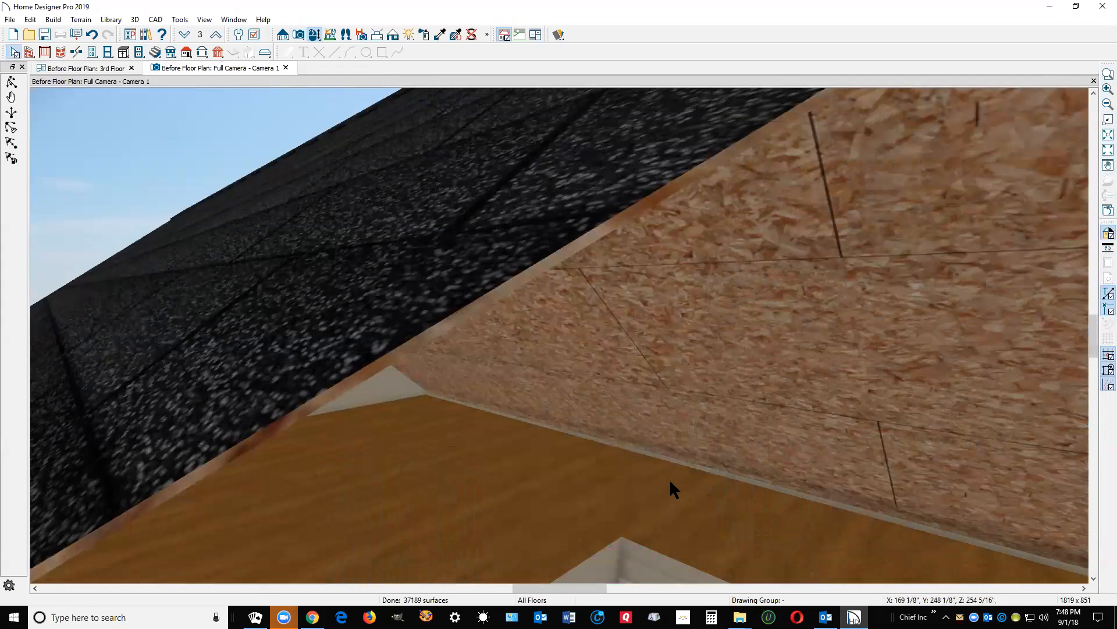
Step: On the 2nd floor, view the stairs from a hall Full Camera aimed upward, then close it
click(1094, 82)
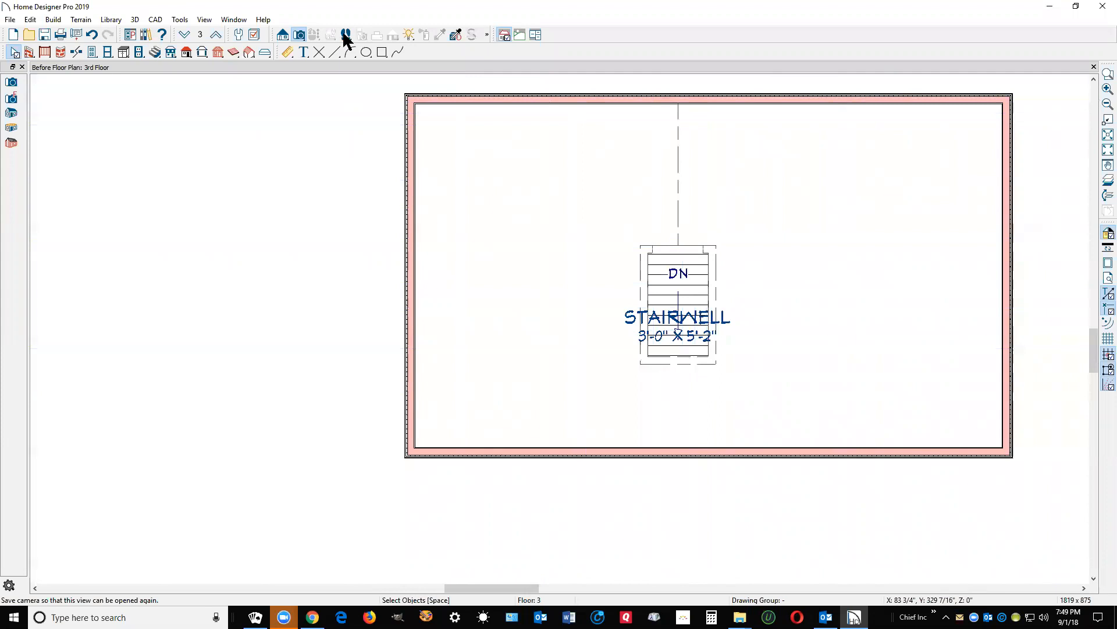
click(185, 35)
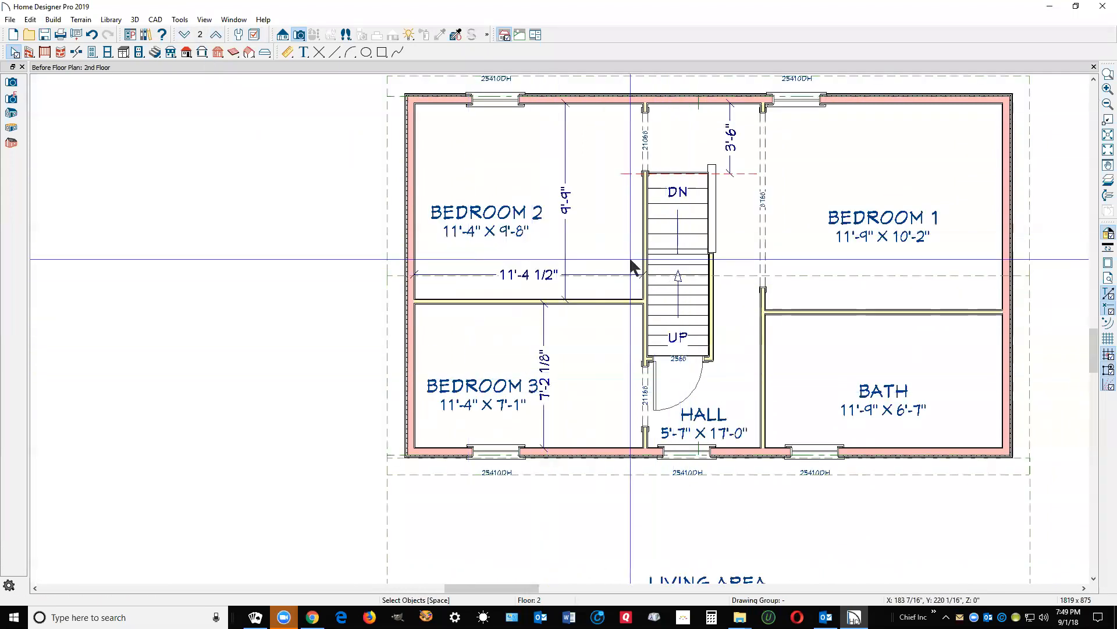
click(299, 37)
click(684, 420)
drag(684, 420, 678, 211)
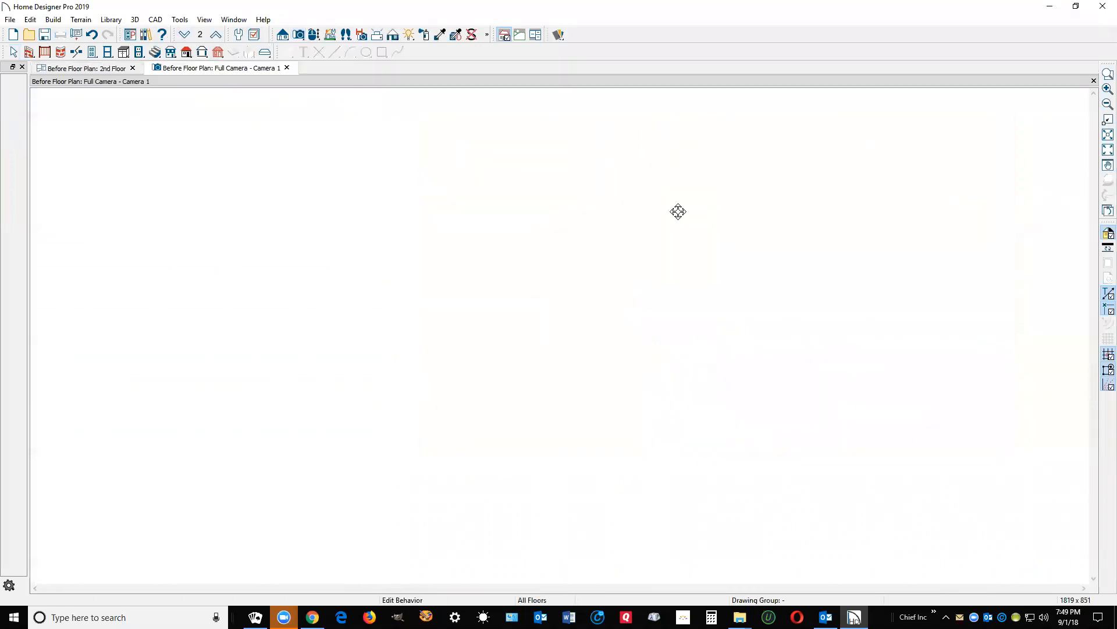
mouse_move(650, 249)
mouse_down()
mouse_move(654, 214)
mouse_move(641, 225)
mouse_move(668, 230)
mouse_move(671, 242)
mouse_move(654, 253)
mouse_up()
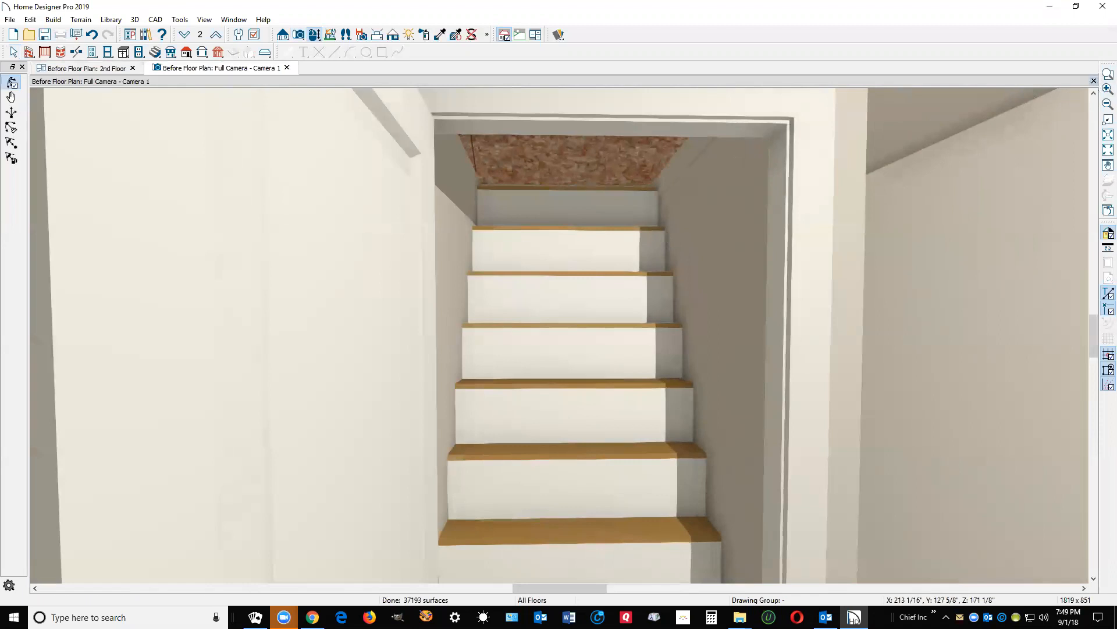
click(1094, 81)
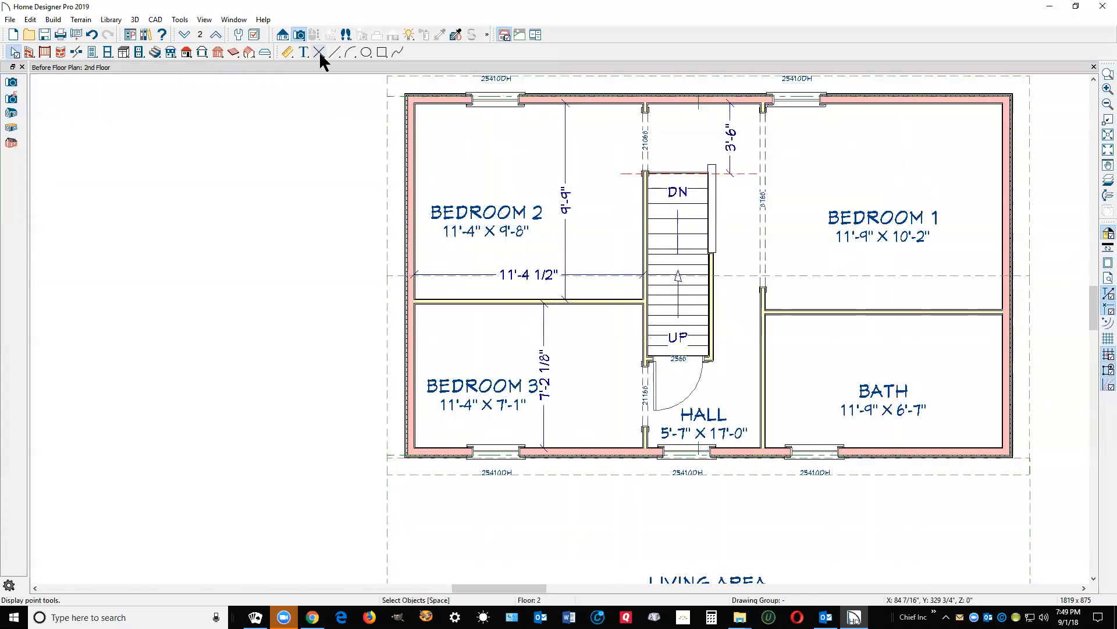
scroll(685, 210, up, 1)
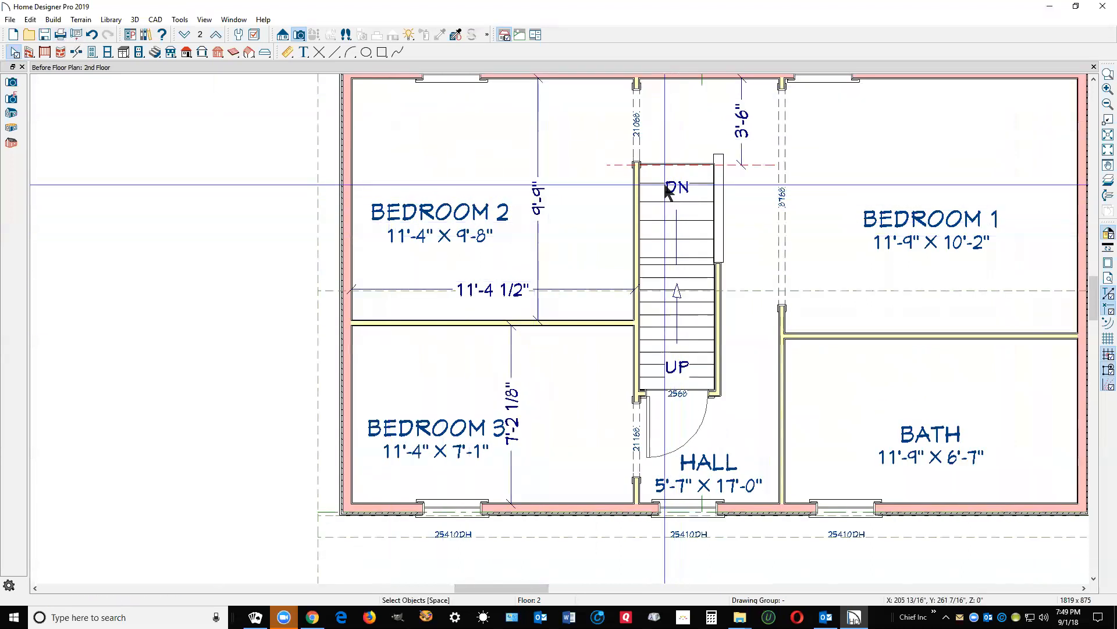
click(382, 52)
drag(641, 165, 717, 391)
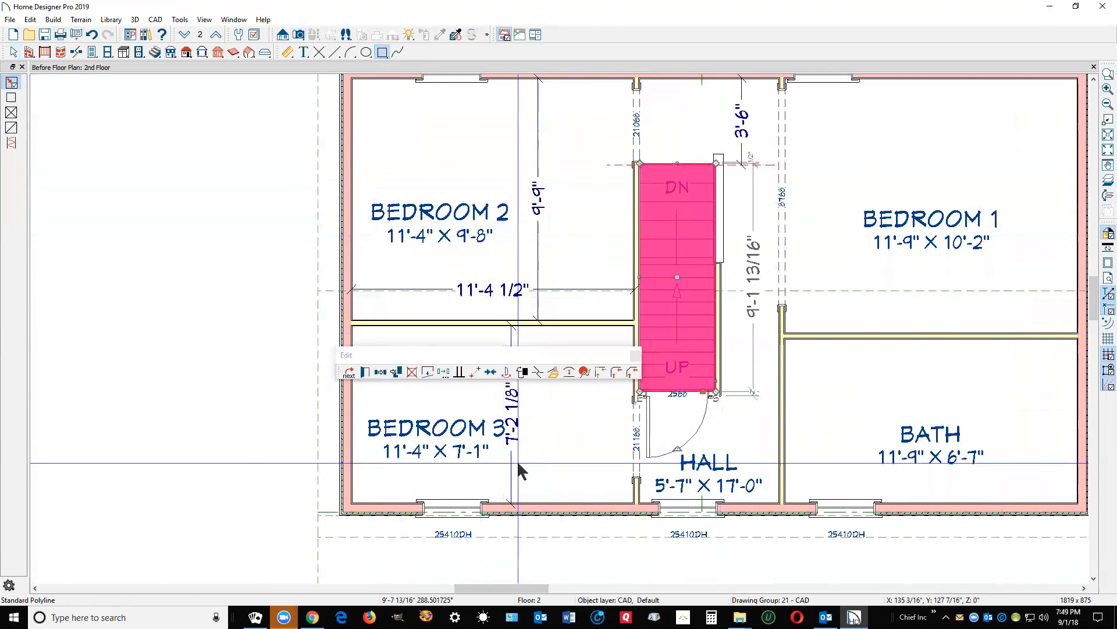
click(553, 371)
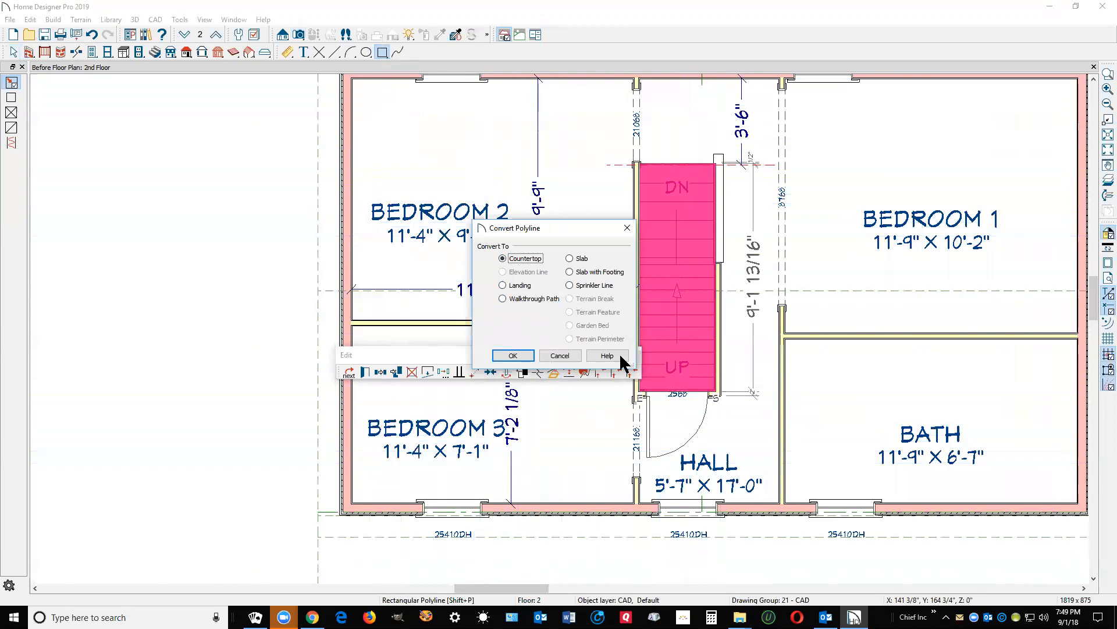
click(561, 355)
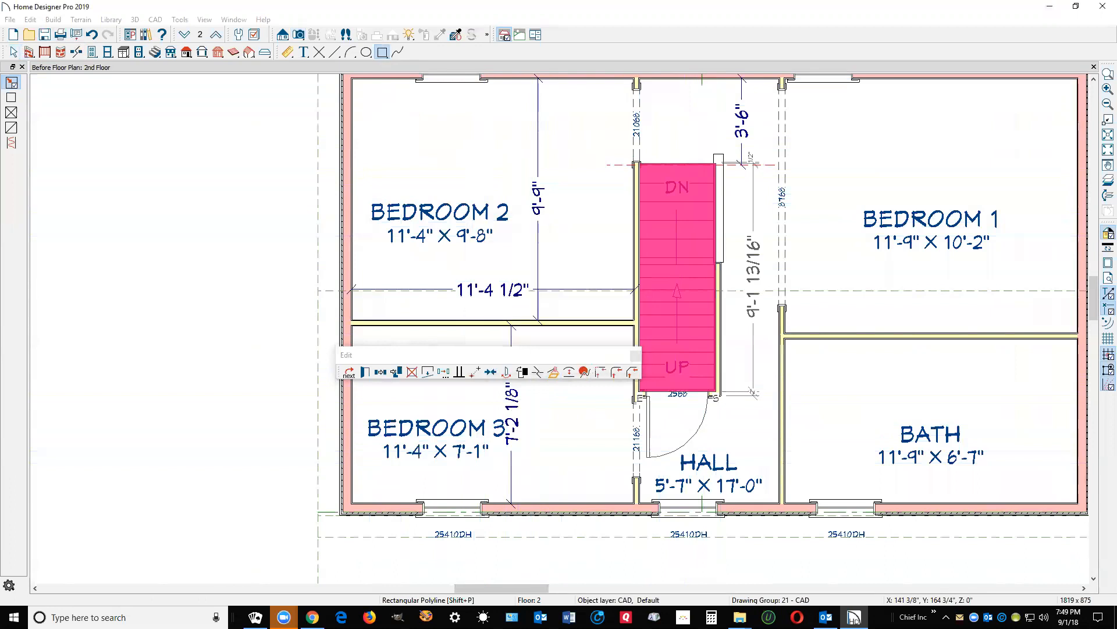
key(Delete)
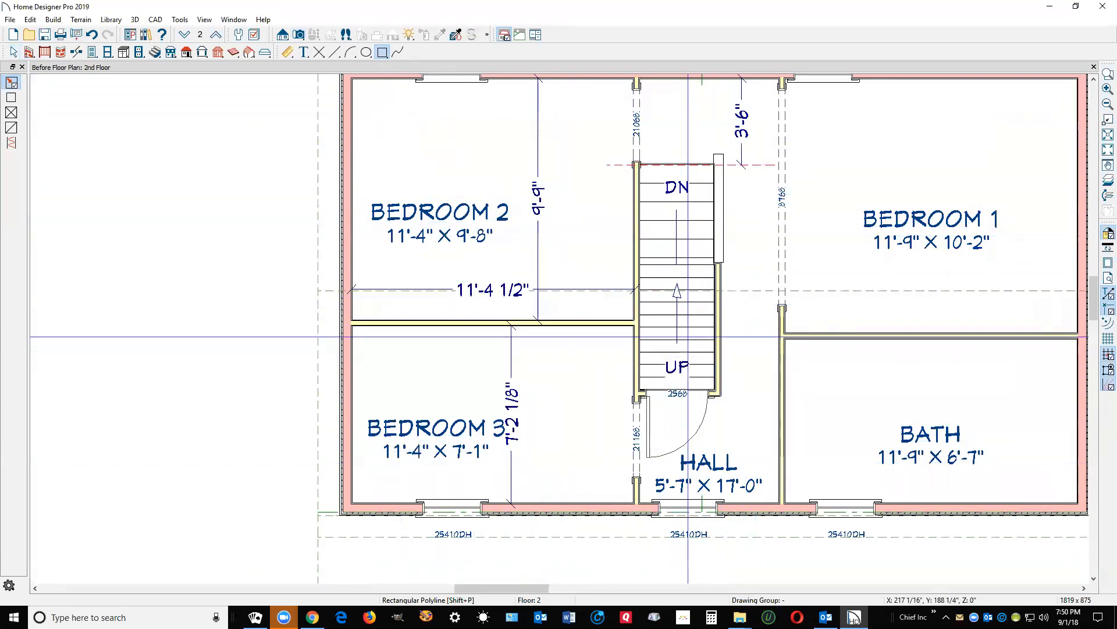
scroll(688, 336, down, 3)
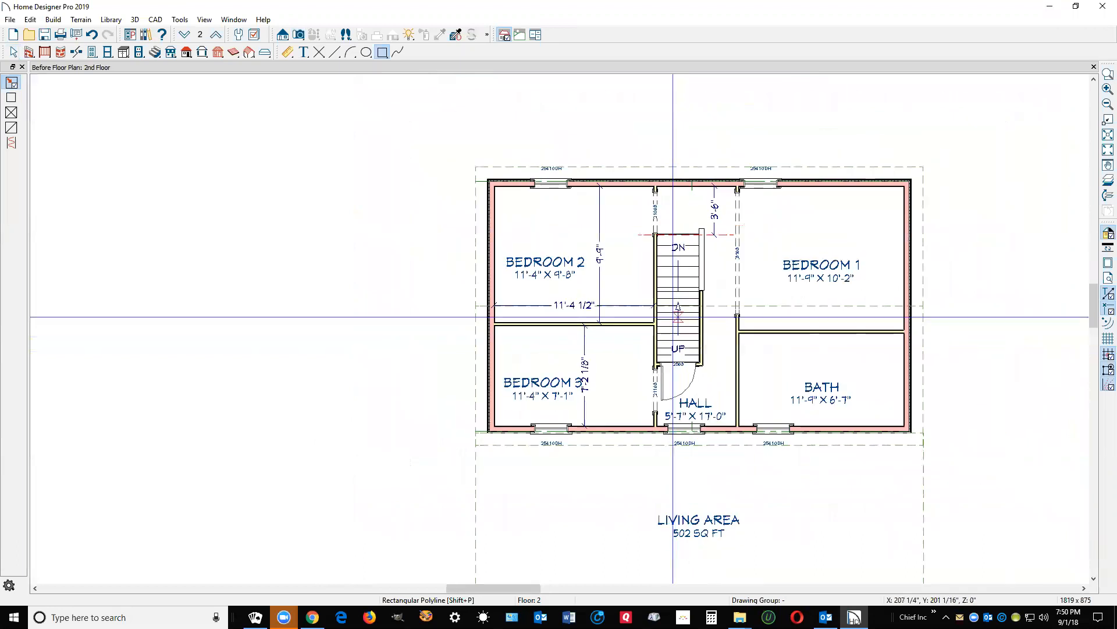
Step: On the 1st floor, view the staircase from a Full Camera and its right side, then close it
scroll(441, 95, up, 1)
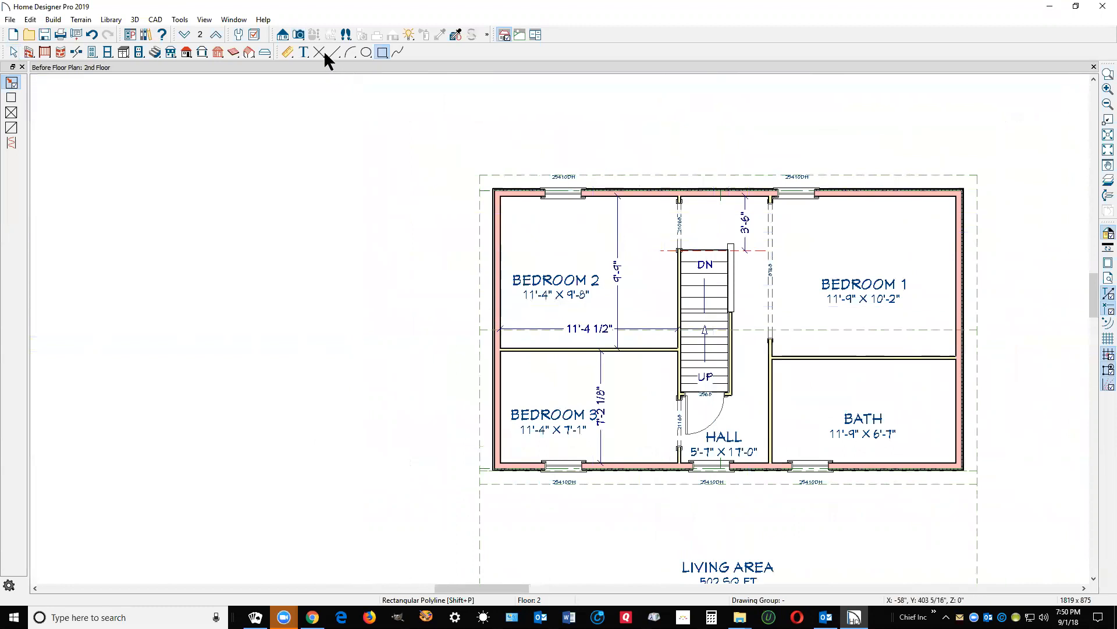
click(185, 34)
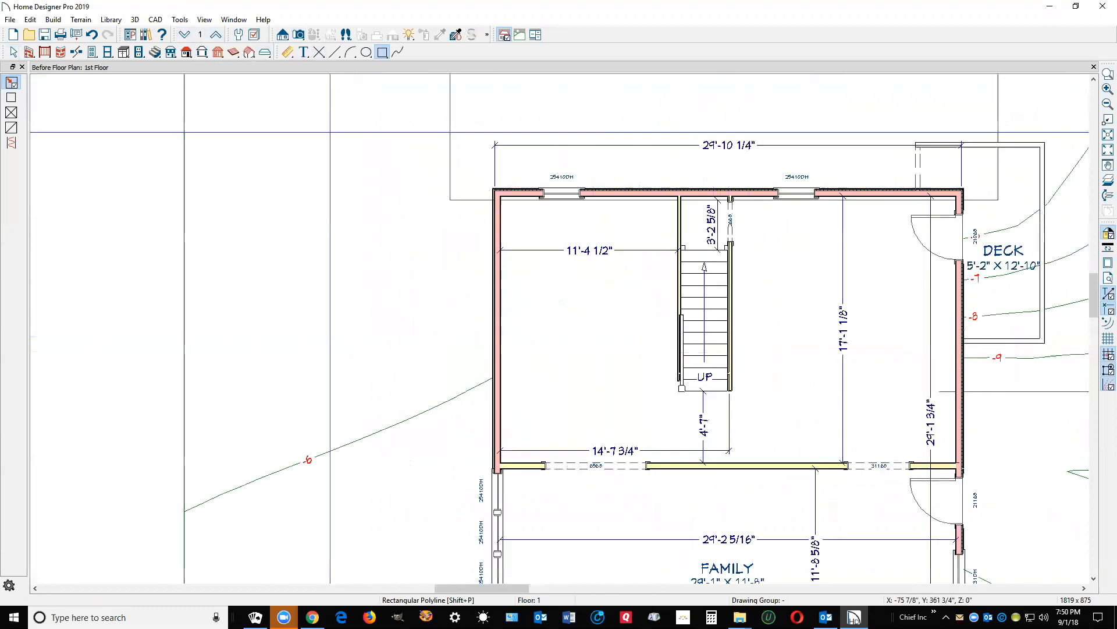
click(299, 35)
drag(554, 447, 773, 277)
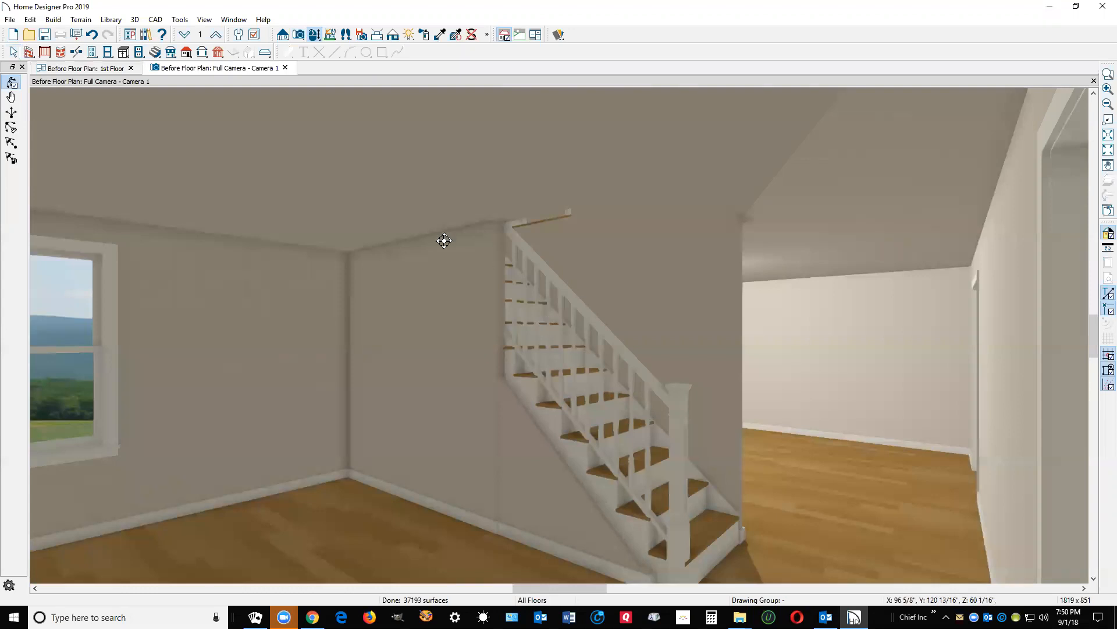
drag(629, 478, 631, 474)
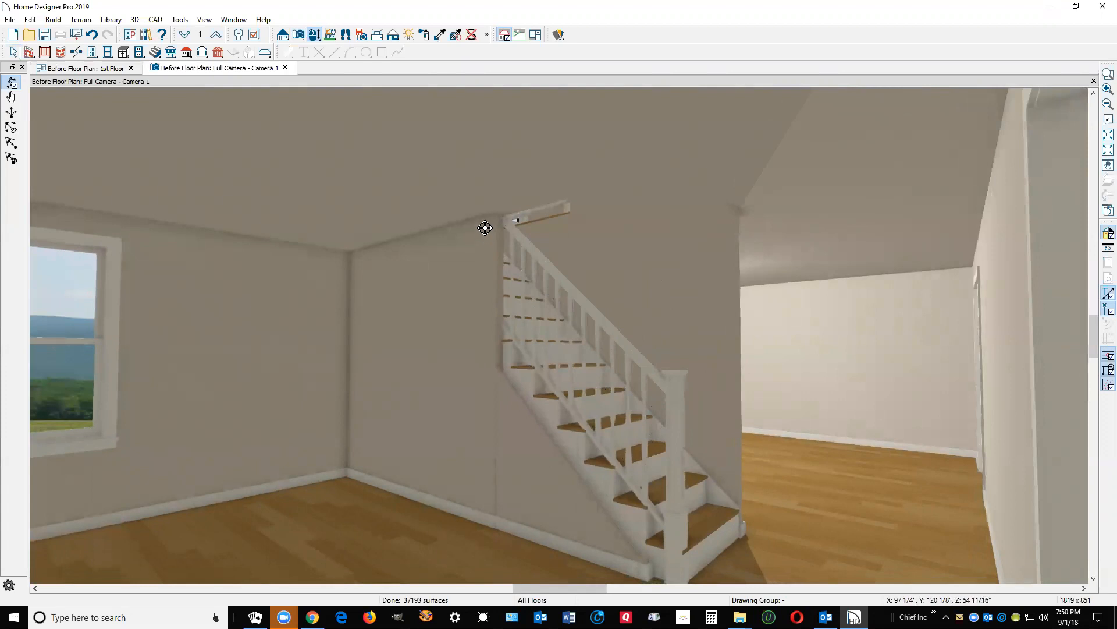
drag(516, 252, 687, 166)
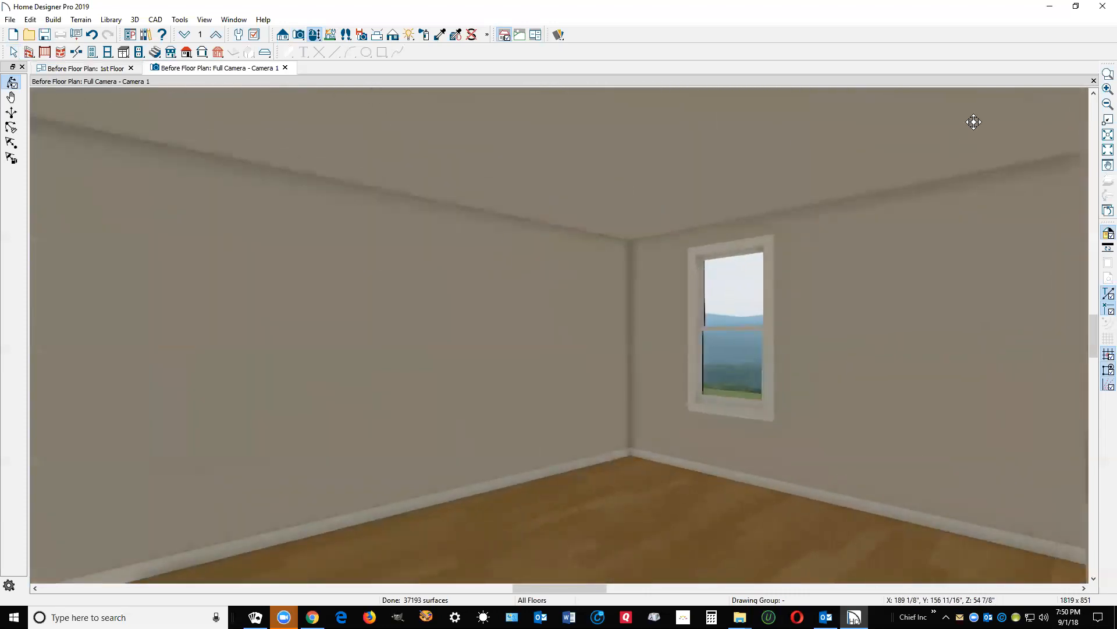
click(1094, 81)
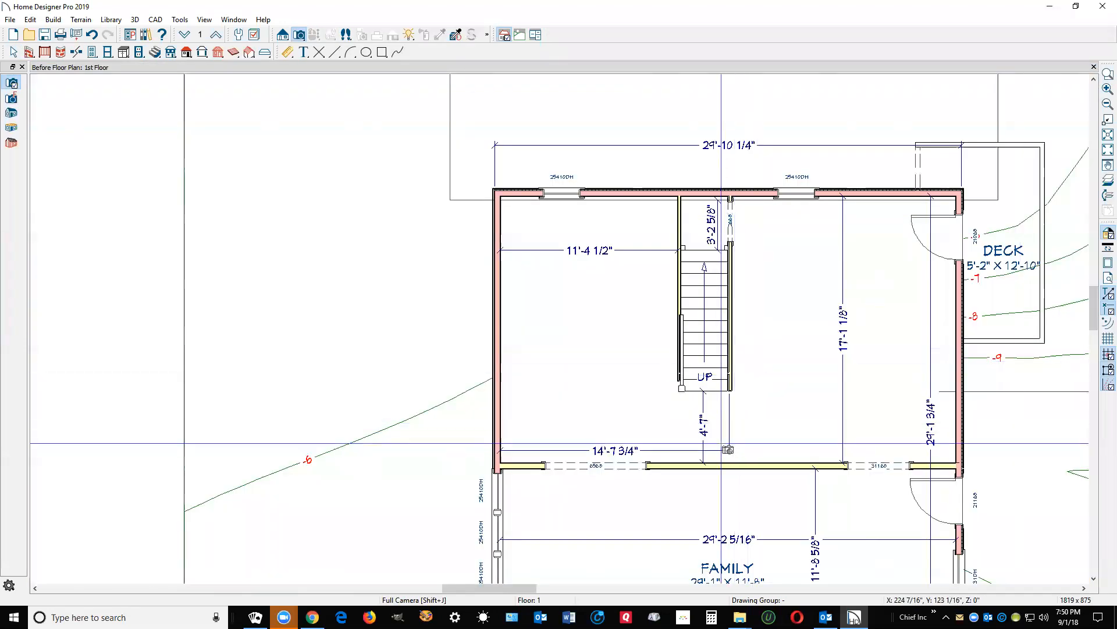
drag(716, 463, 705, 349)
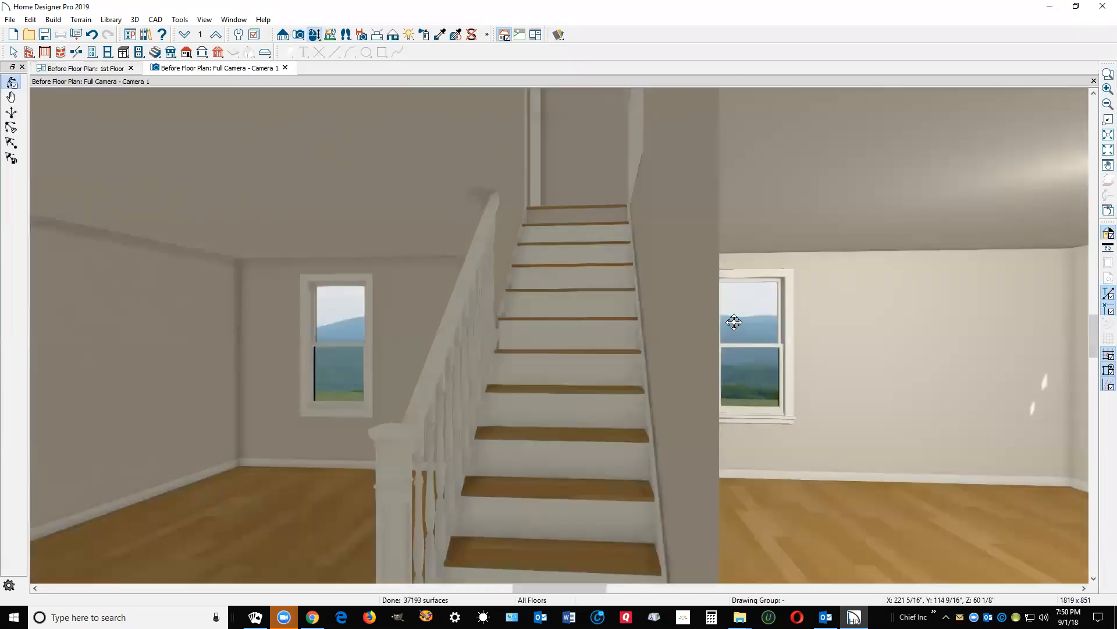
mouse_move(681, 324)
mouse_down()
mouse_move(665, 323)
mouse_move(696, 323)
mouse_up()
key(space)
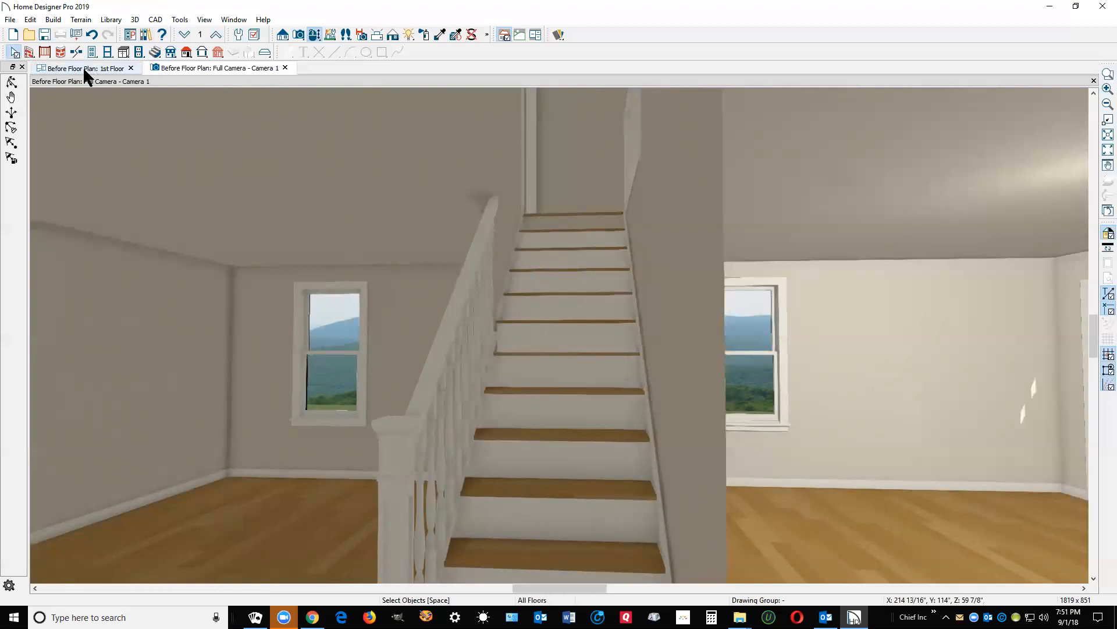
click(11, 84)
drag(266, 242, 344, 239)
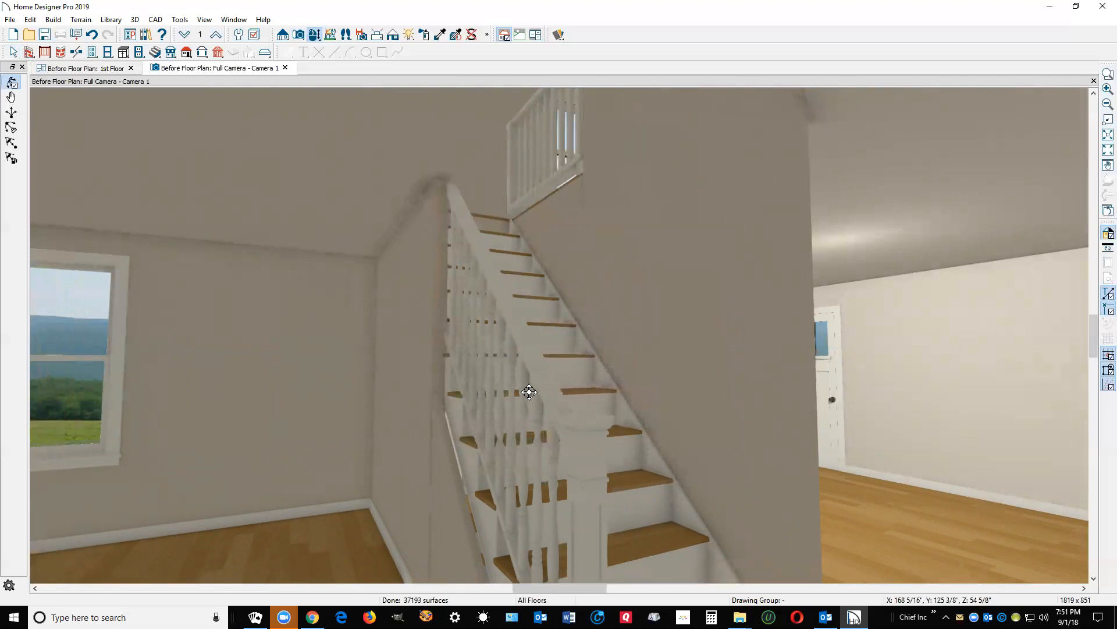
drag(576, 390, 531, 394)
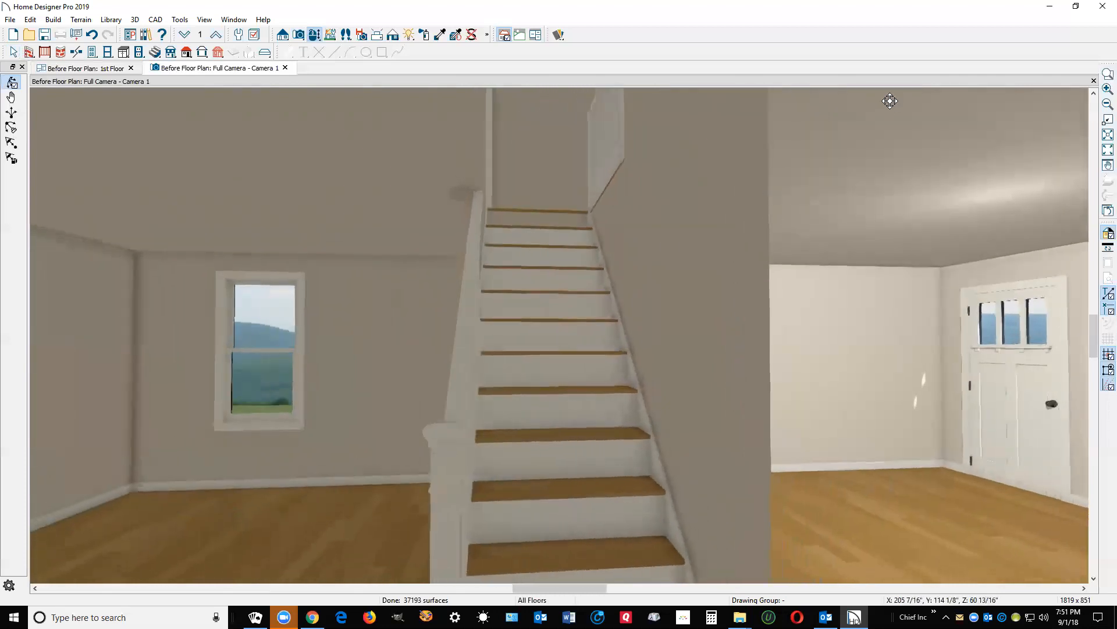
click(1093, 80)
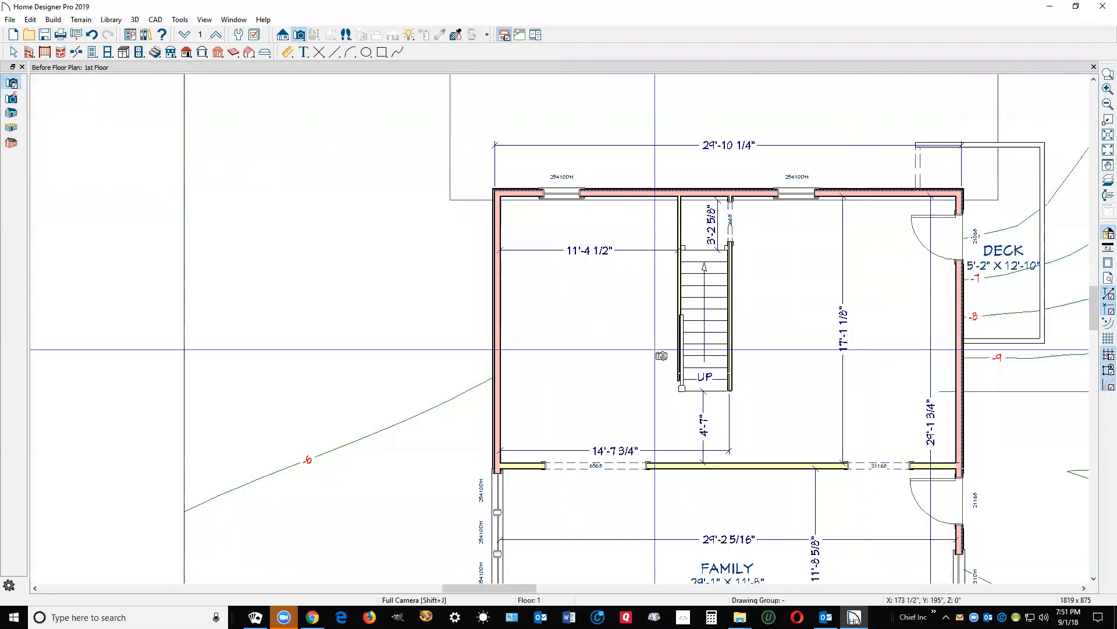